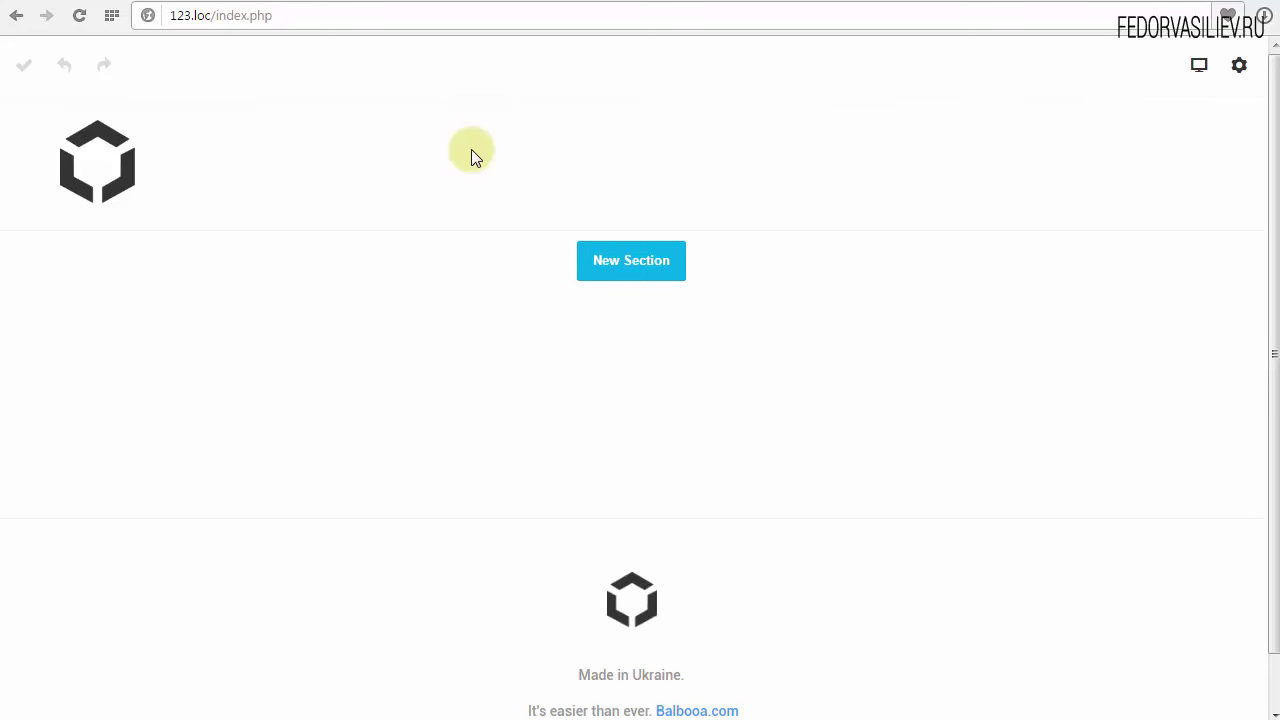
Add a row with two equal columns to the header section
mouse_move(310, 200)
mouse_move(231, 183)
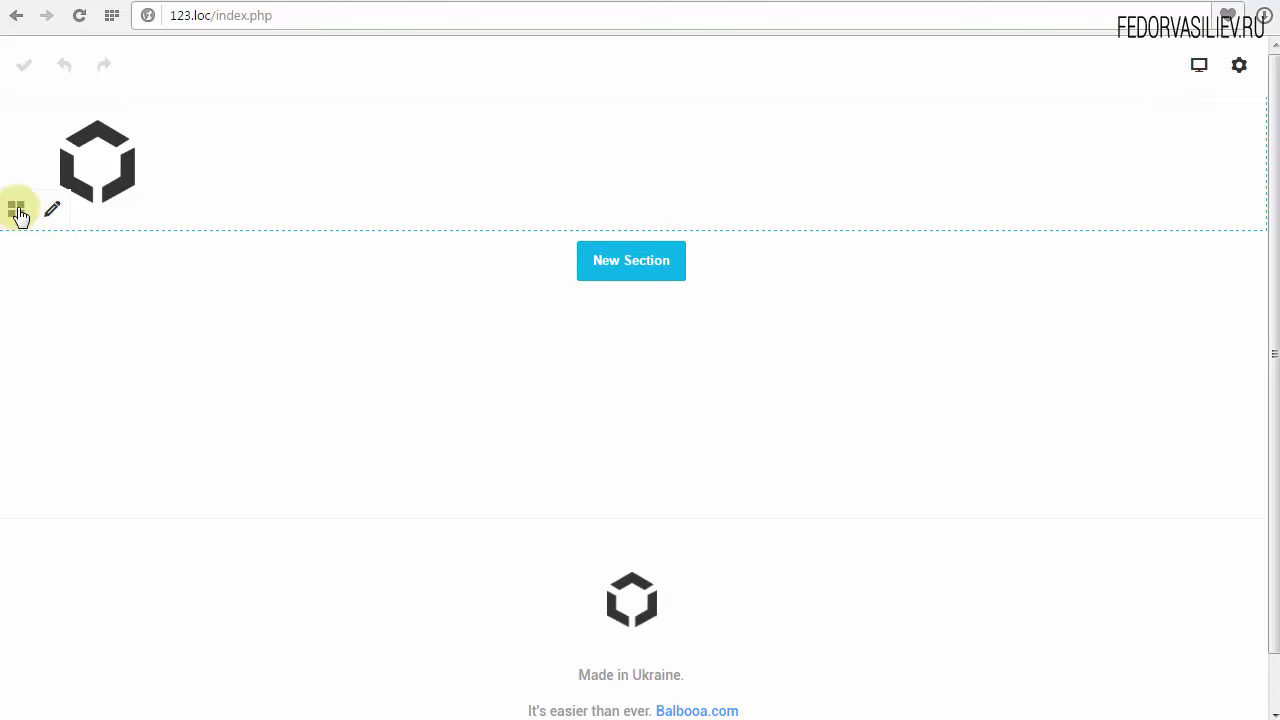
drag(19, 214, 46, 240)
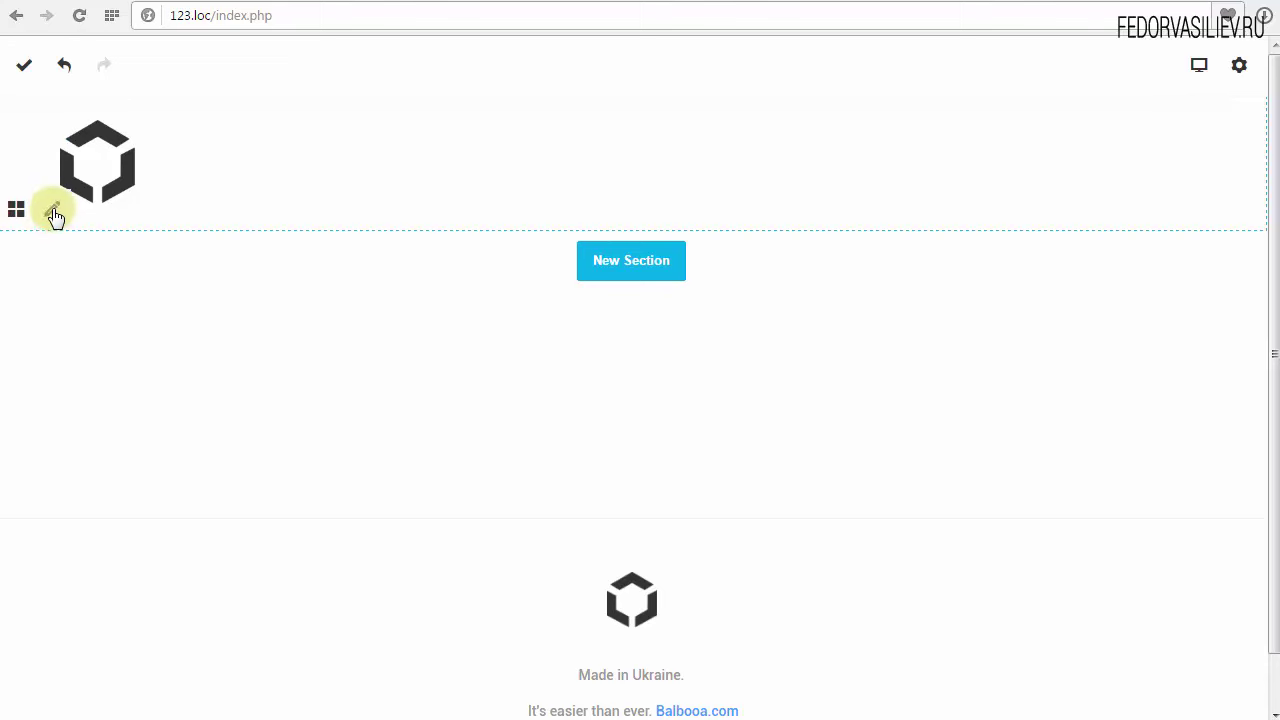
click(17, 210)
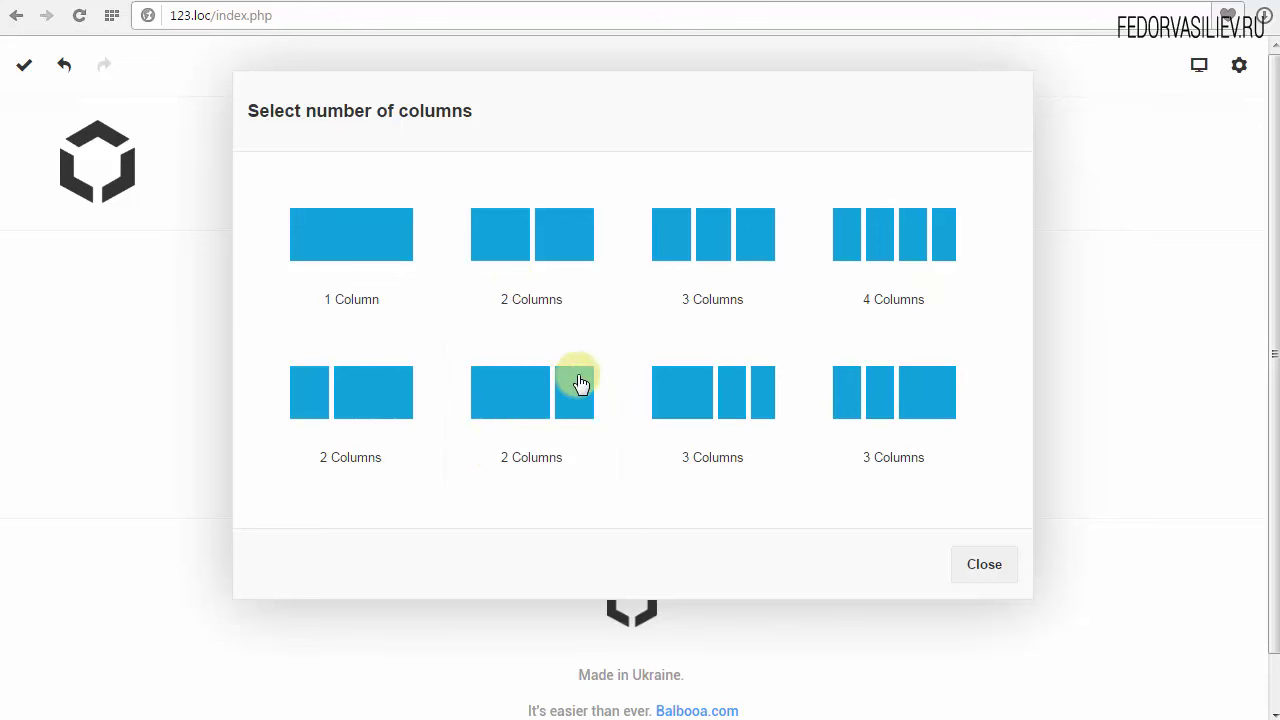
click(565, 239)
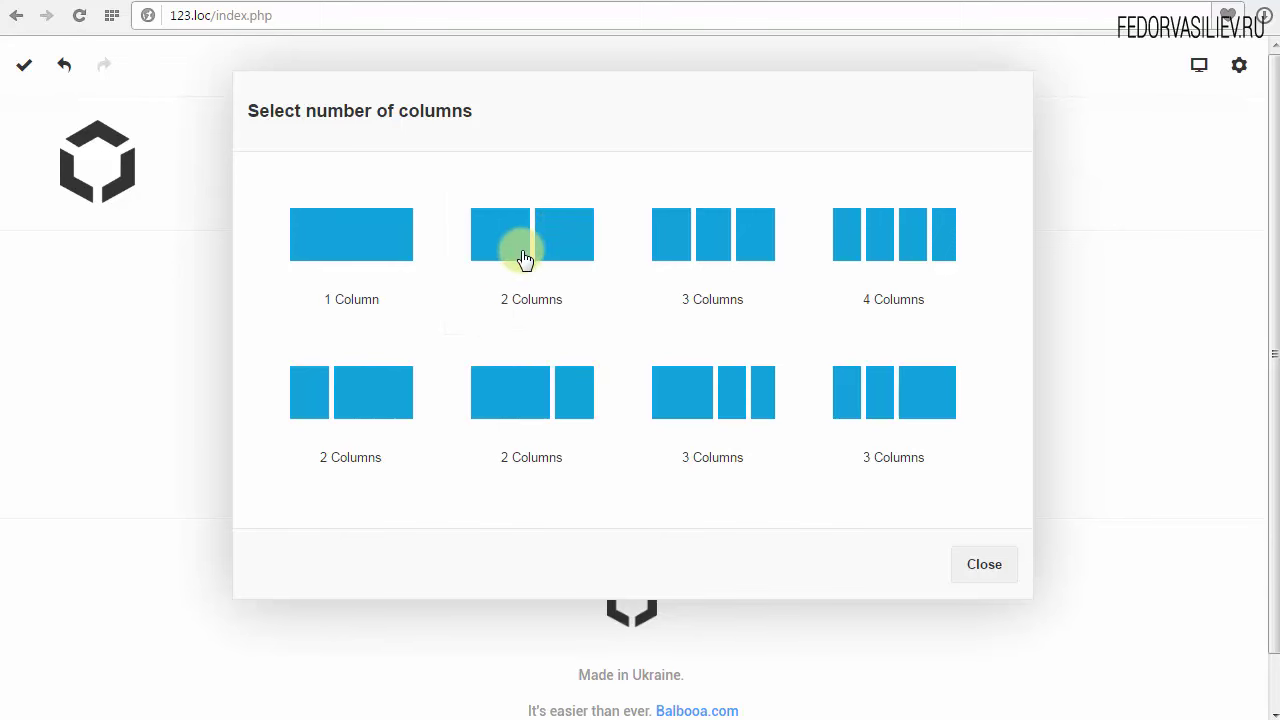
click(524, 250)
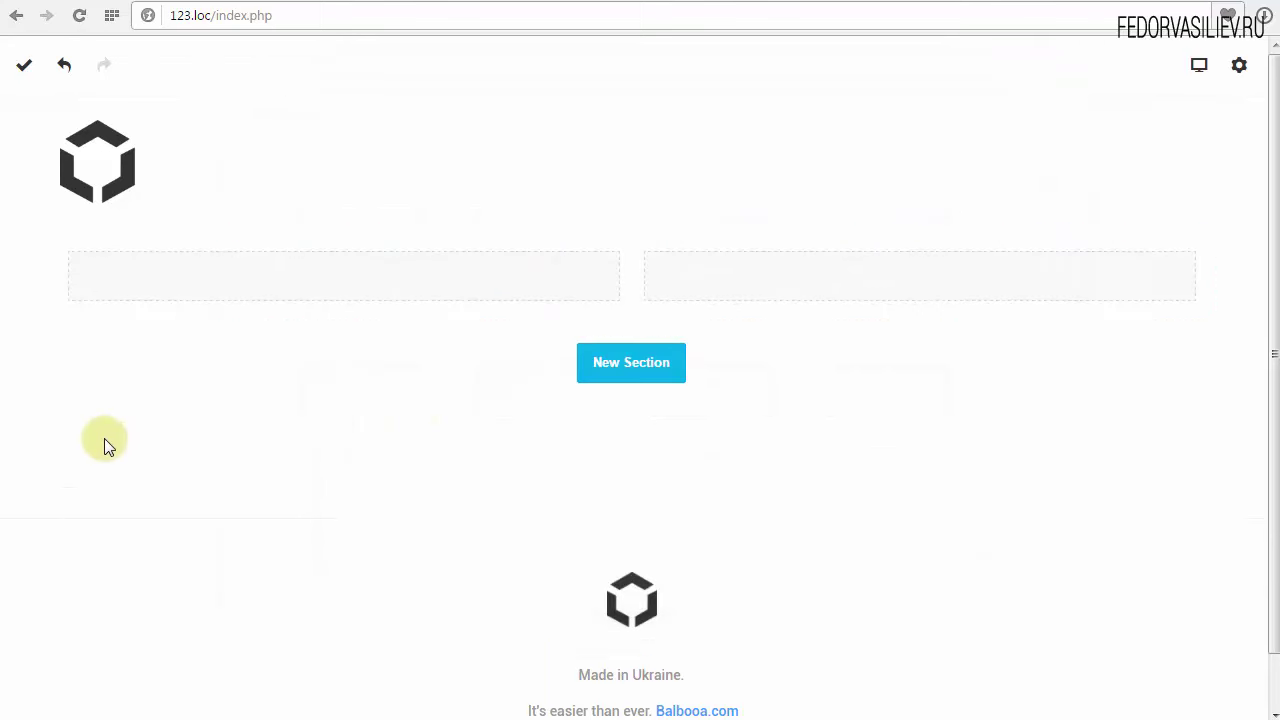
Duplicate the empty two-column row in the header section
mouse_move(341, 263)
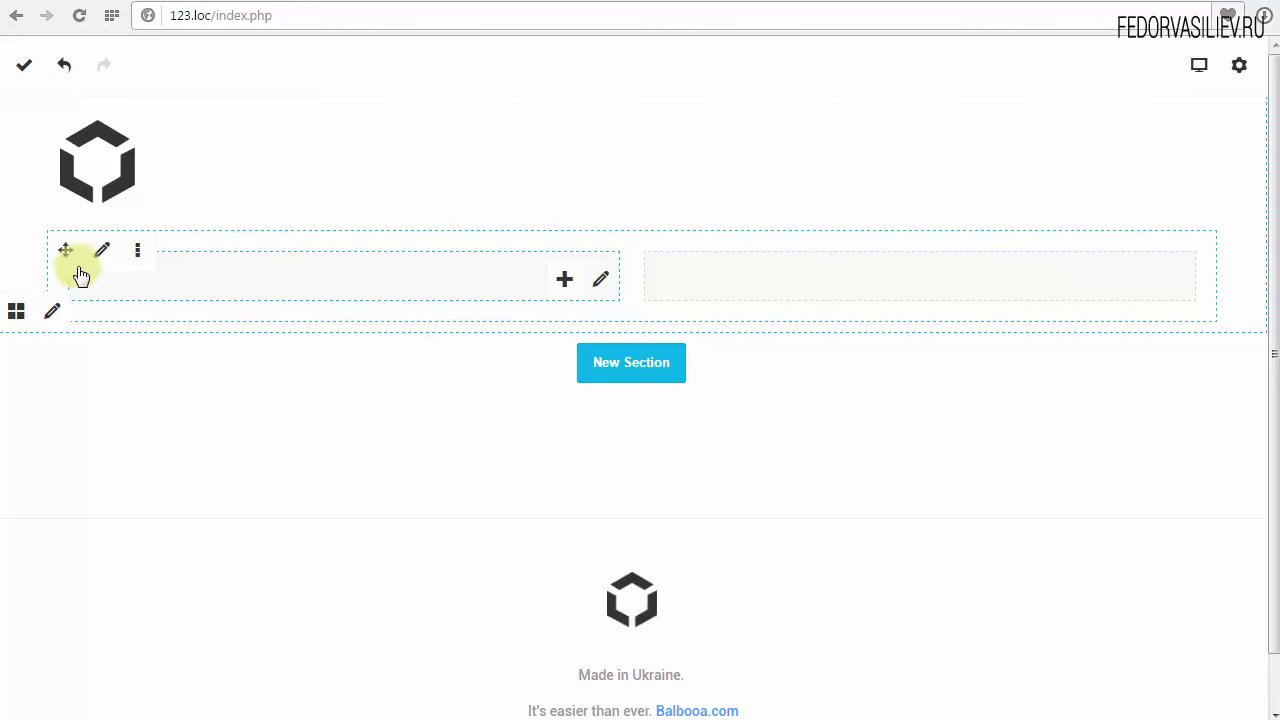
click(139, 257)
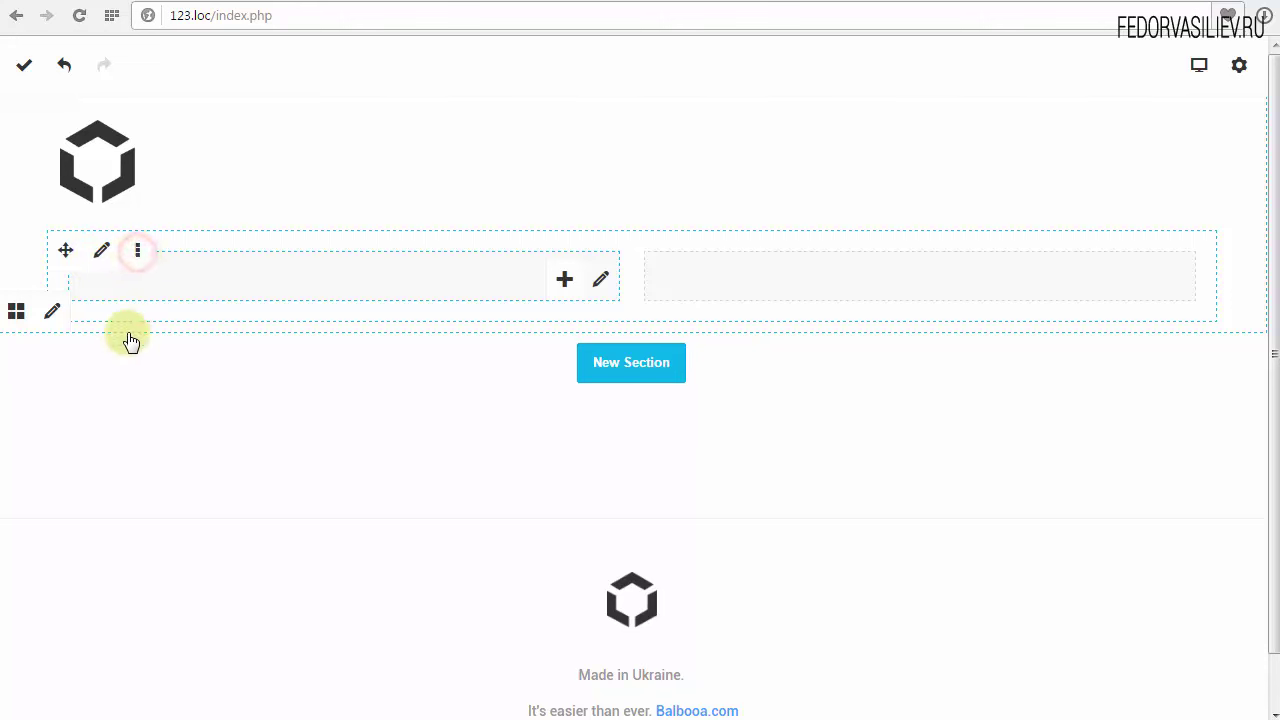
click(139, 252)
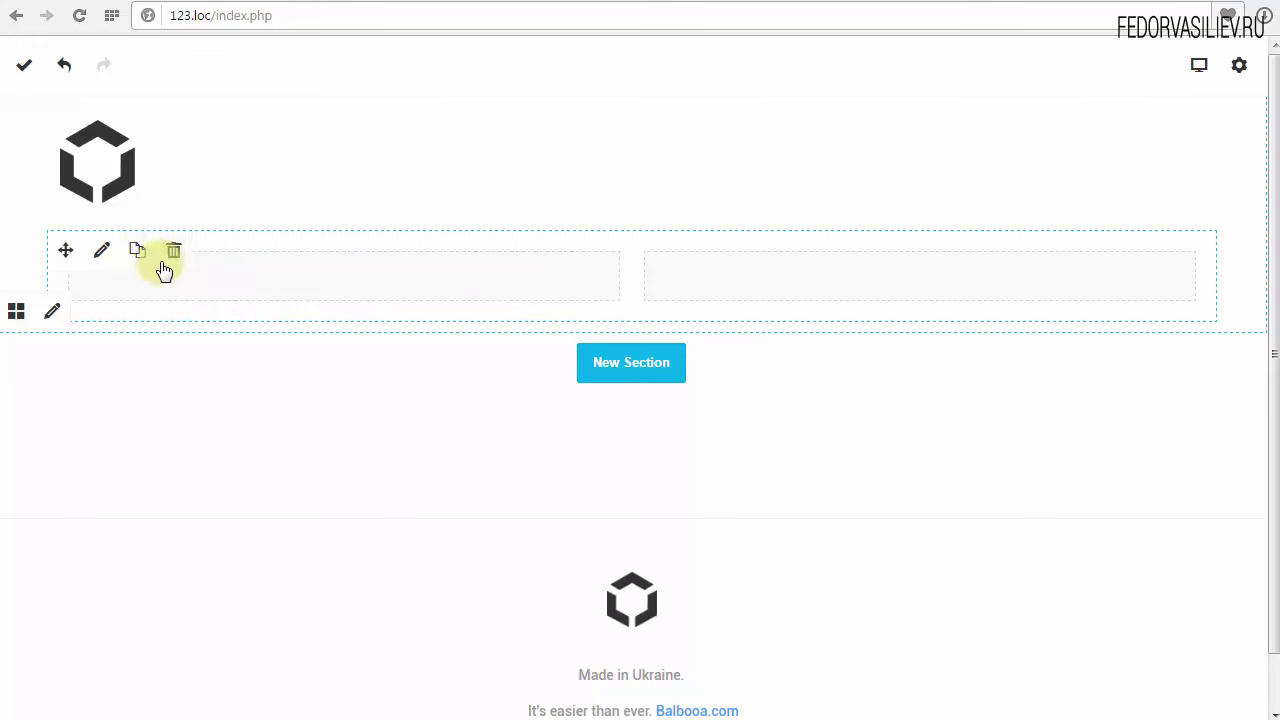
click(139, 252)
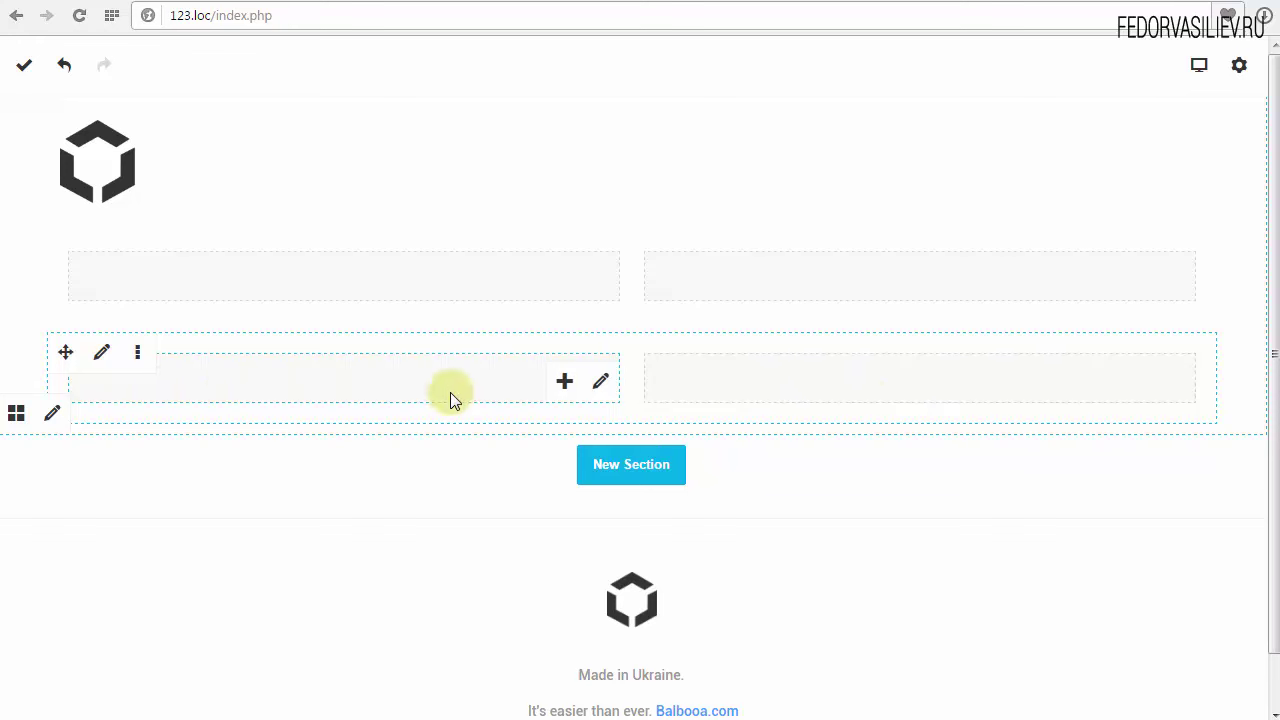
Delete both empty two-column rows from the header section
click(137, 251)
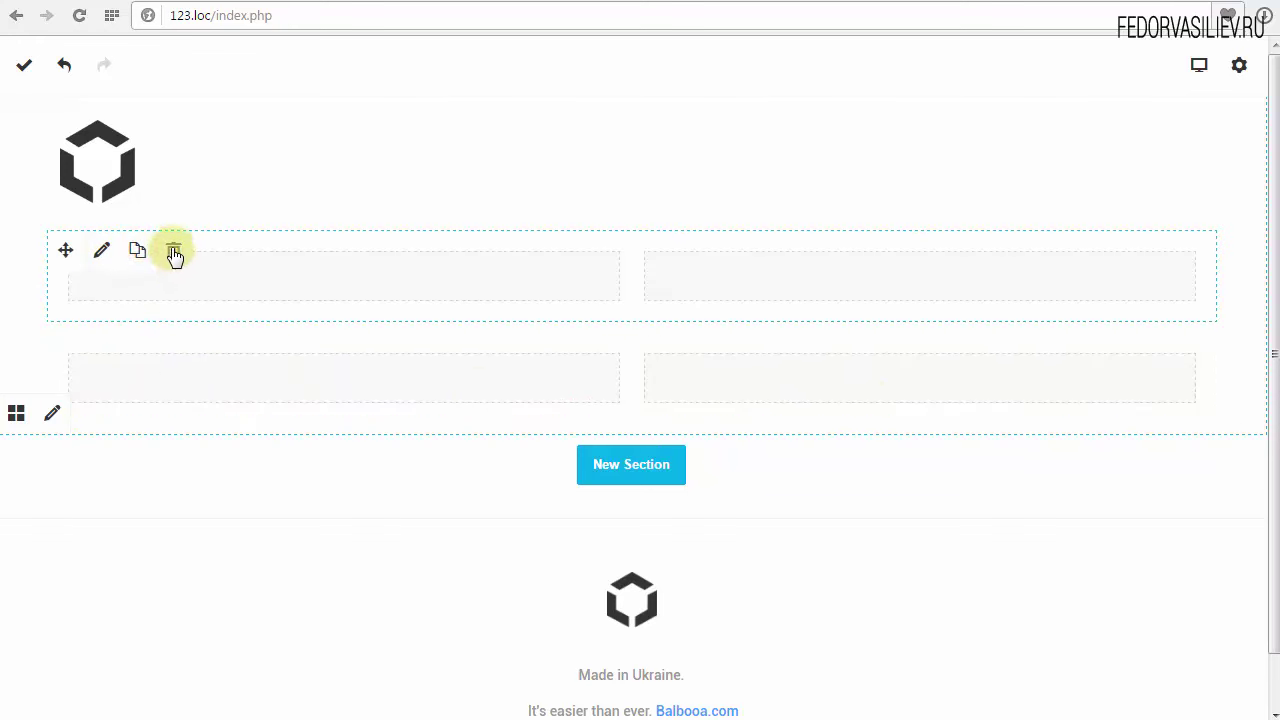
click(174, 252)
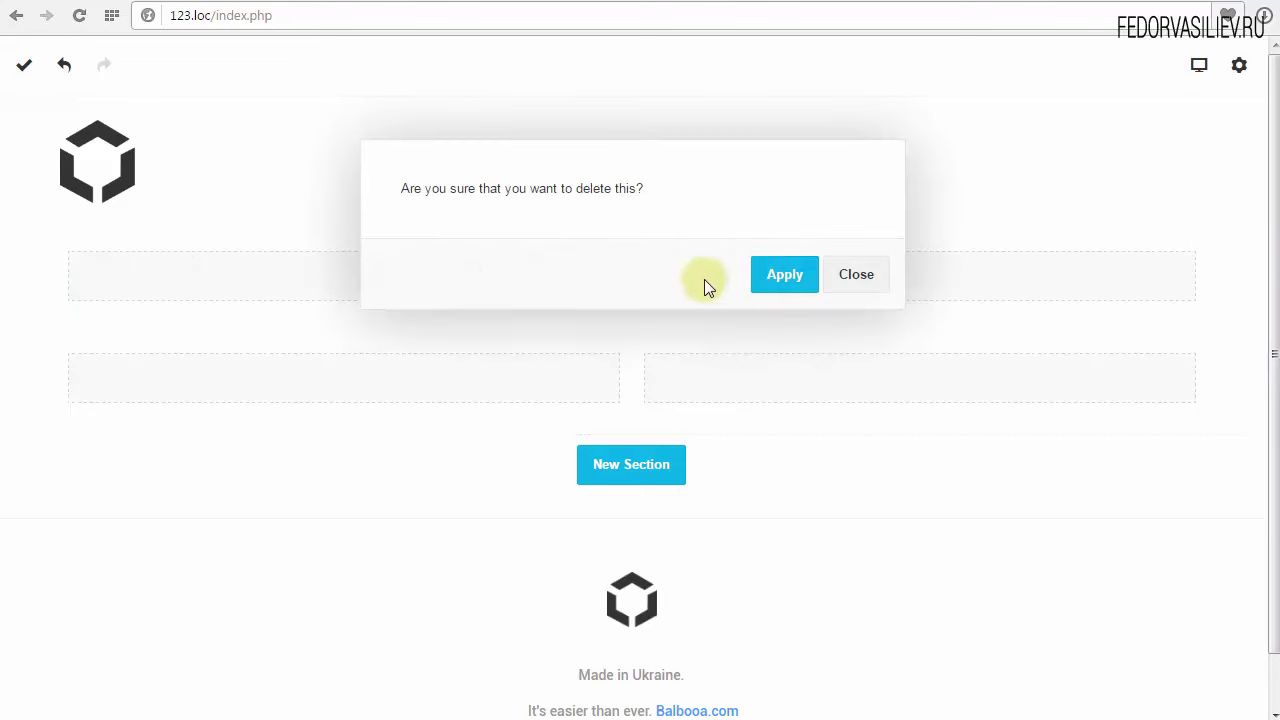
click(773, 282)
click(136, 251)
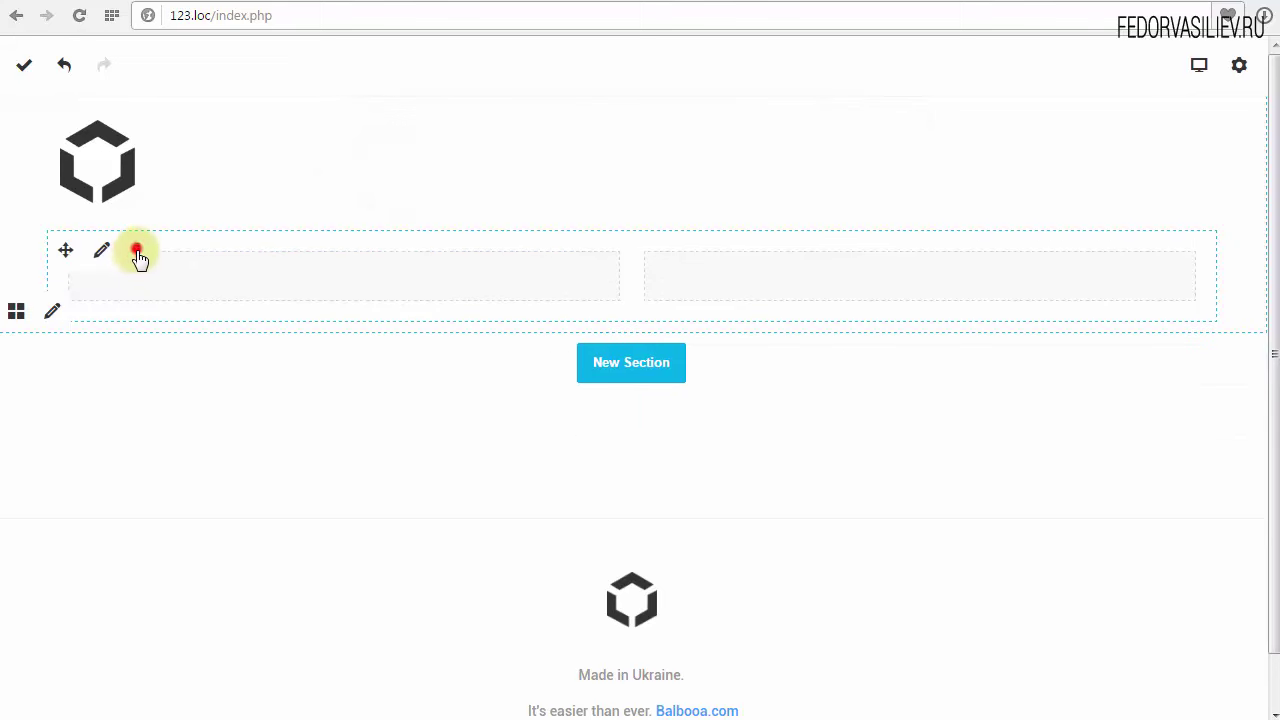
click(172, 256)
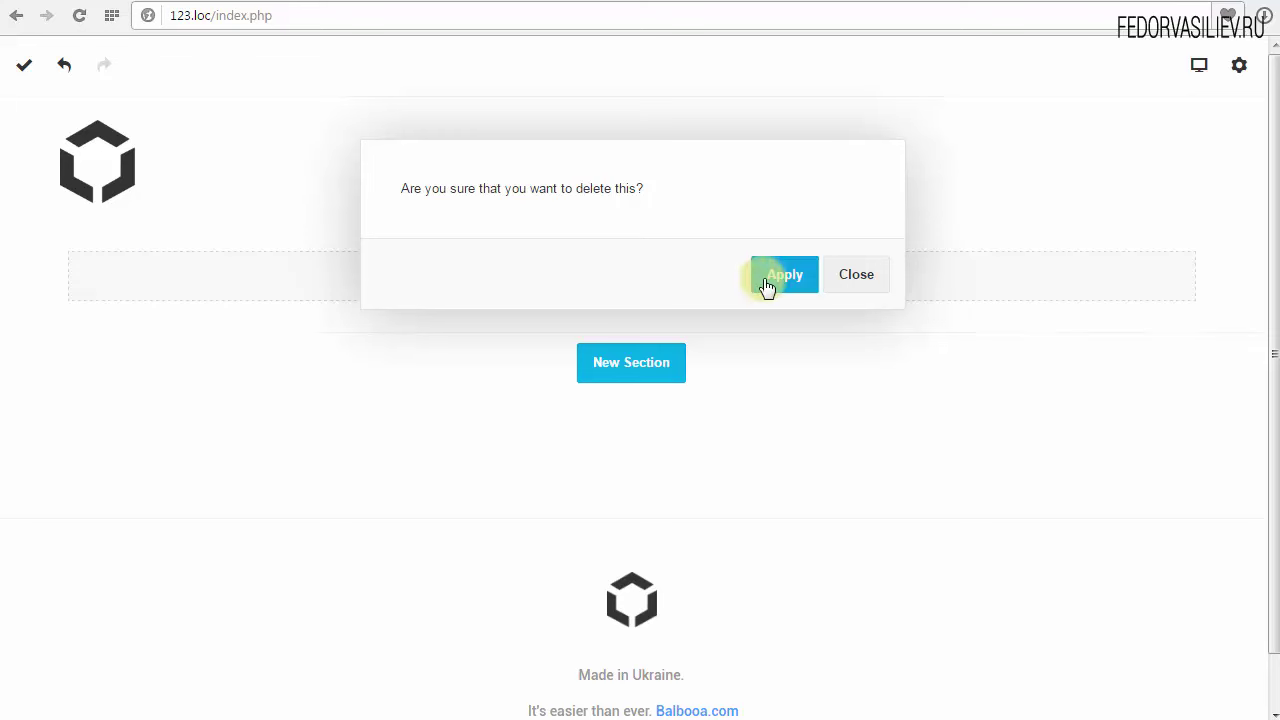
click(763, 280)
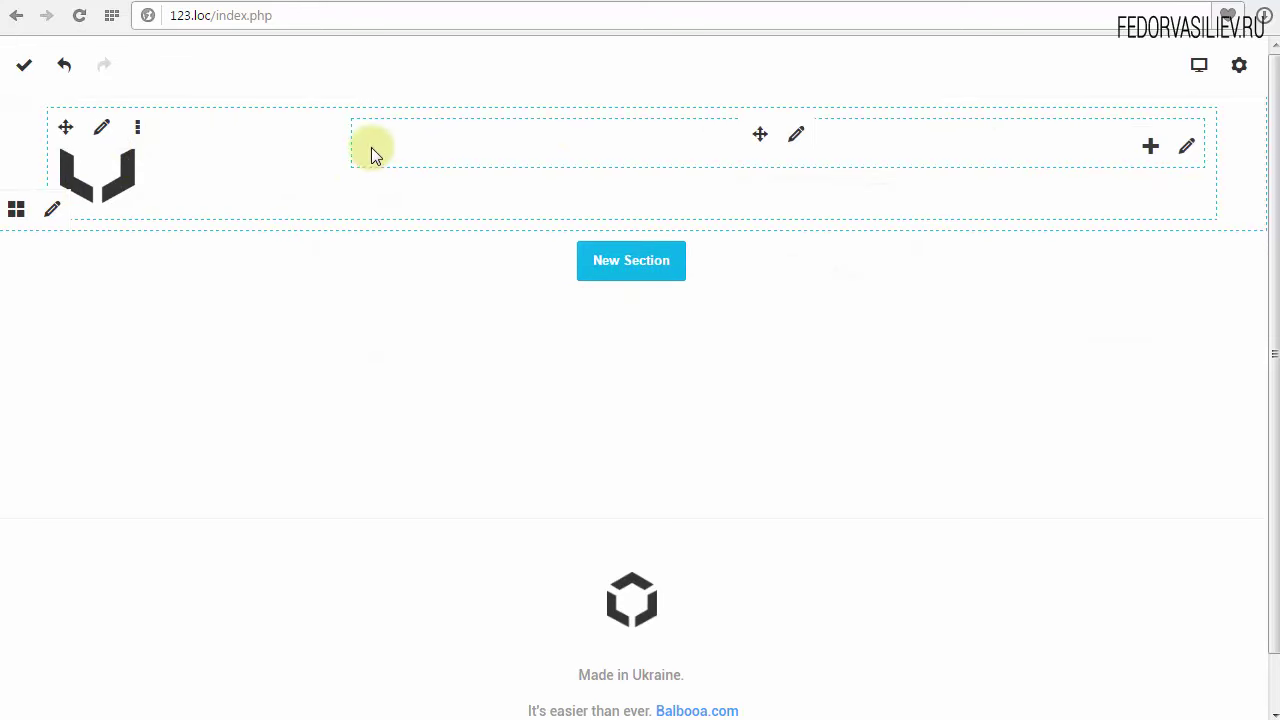
Open the header section's background settings
click(48, 214)
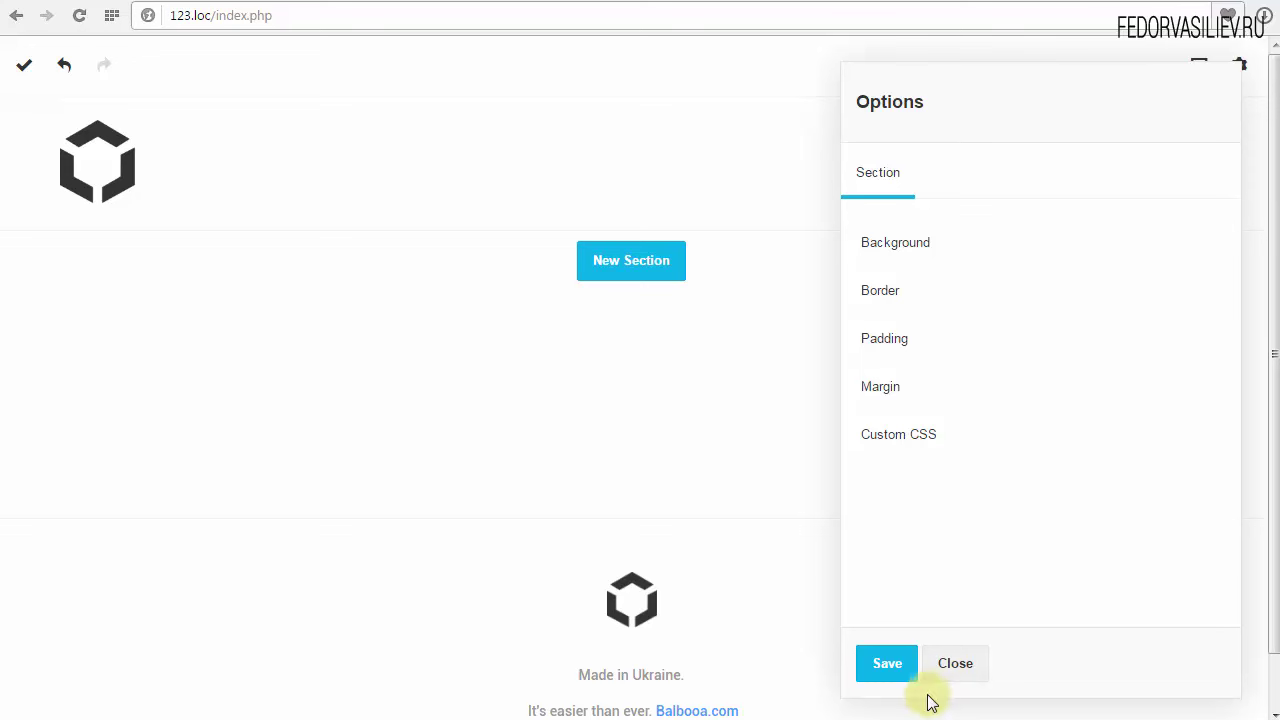
click(918, 248)
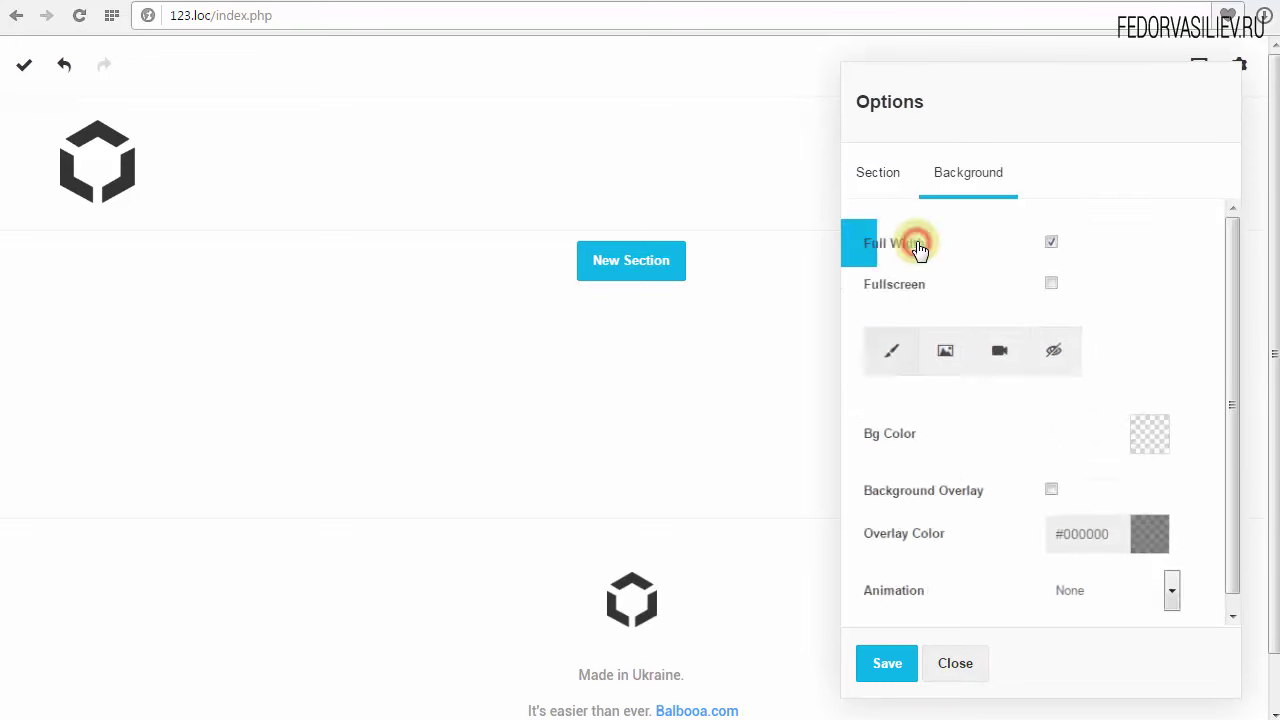
mouse_move(1228, 396)
mouse_down()
mouse_move(1229, 471)
mouse_move(1234, 380)
mouse_up()
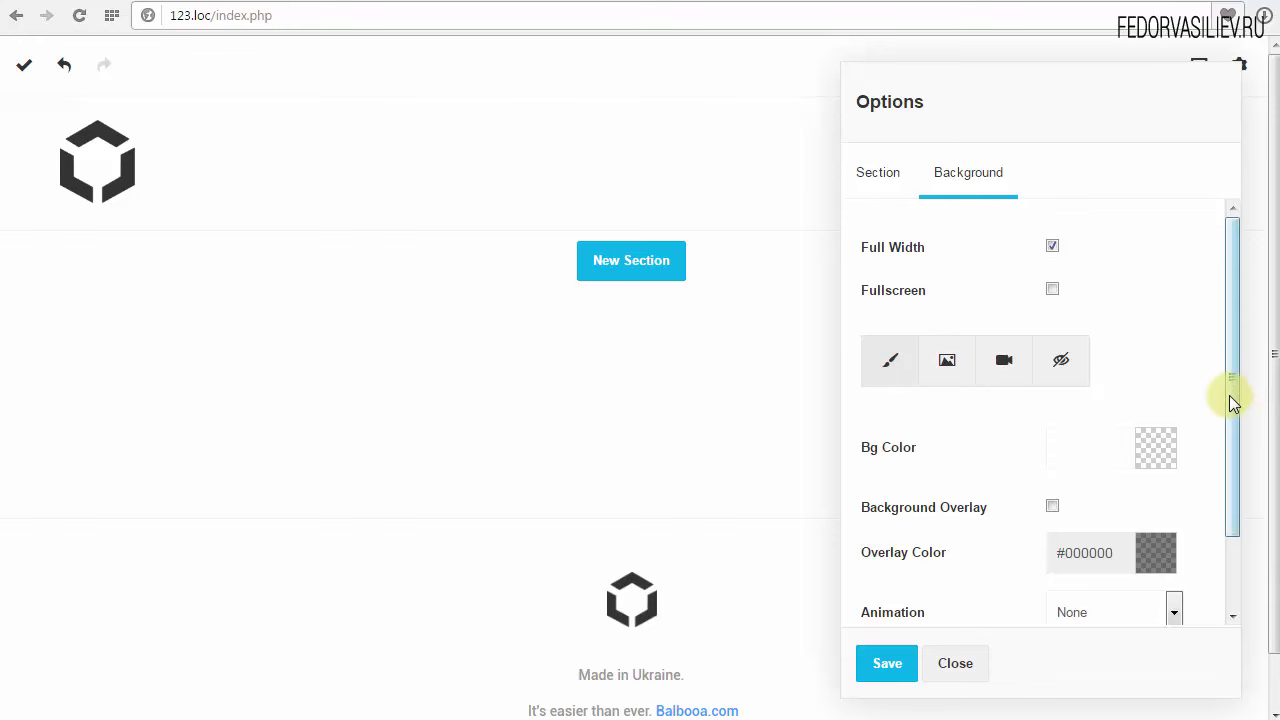
drag(1229, 400, 1234, 354)
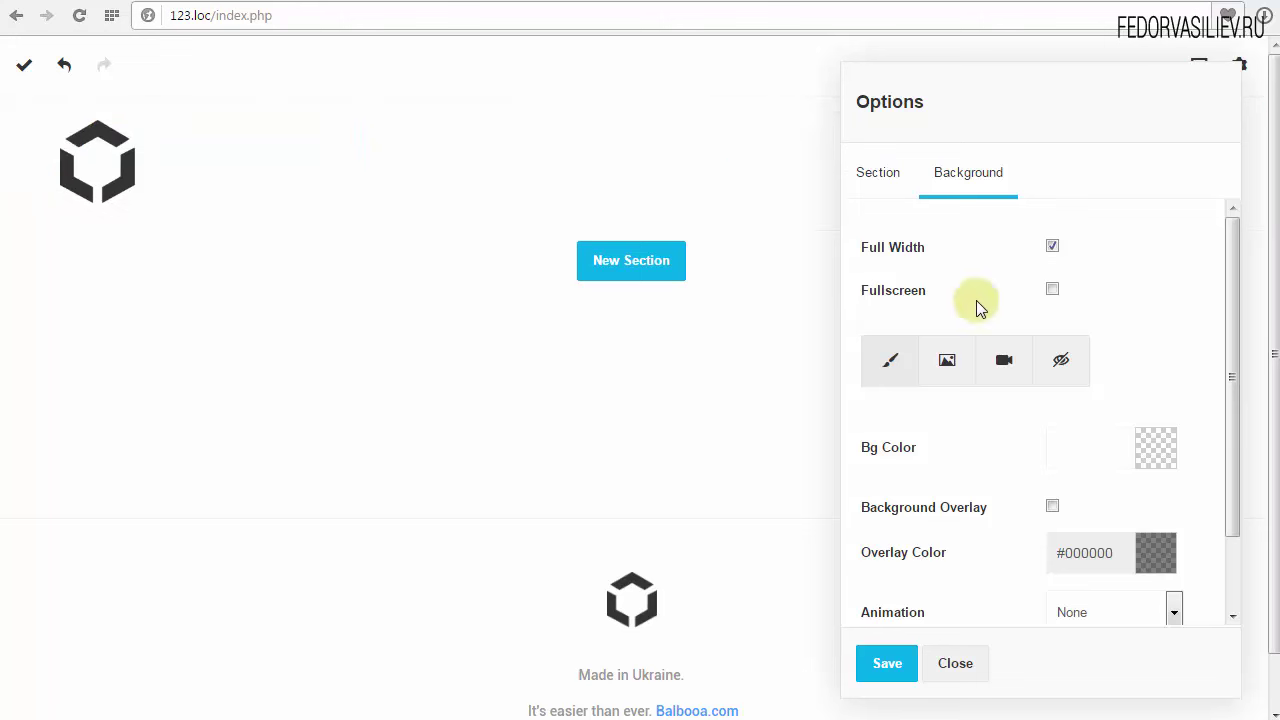
Try the header section without Full Width and with Fullscreen, restoring each option after its test
click(1052, 245)
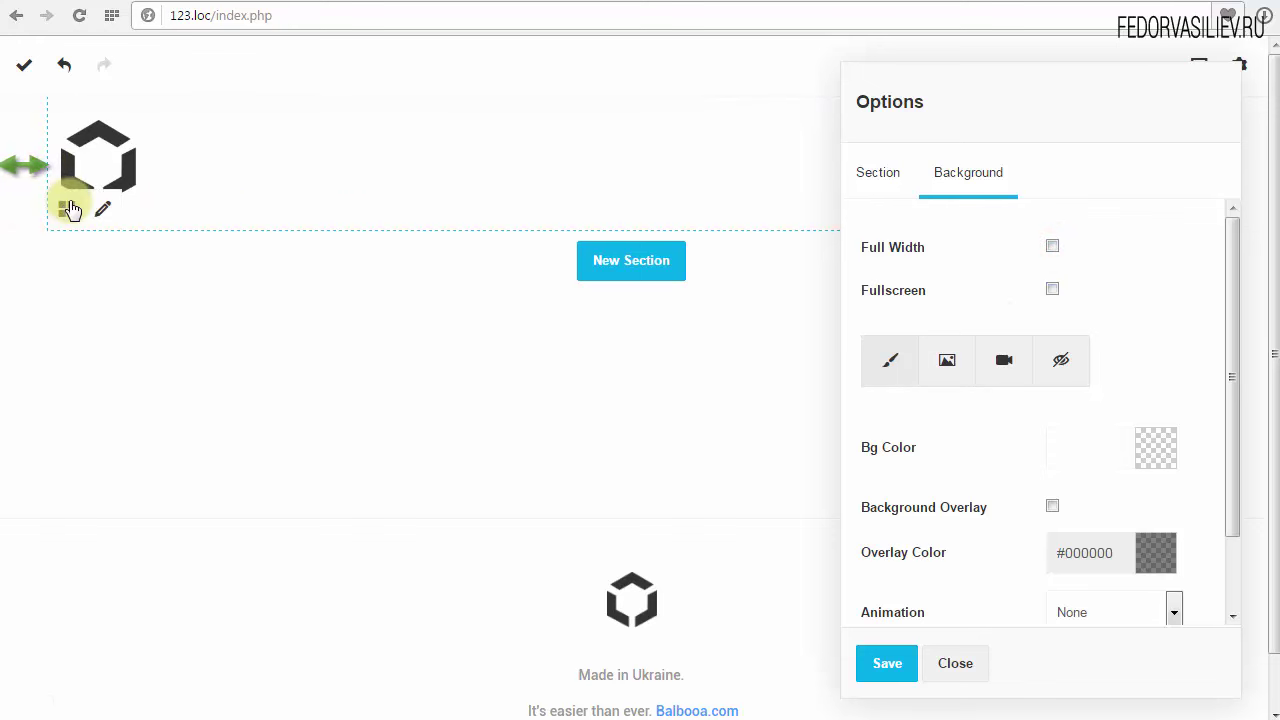
click(1052, 245)
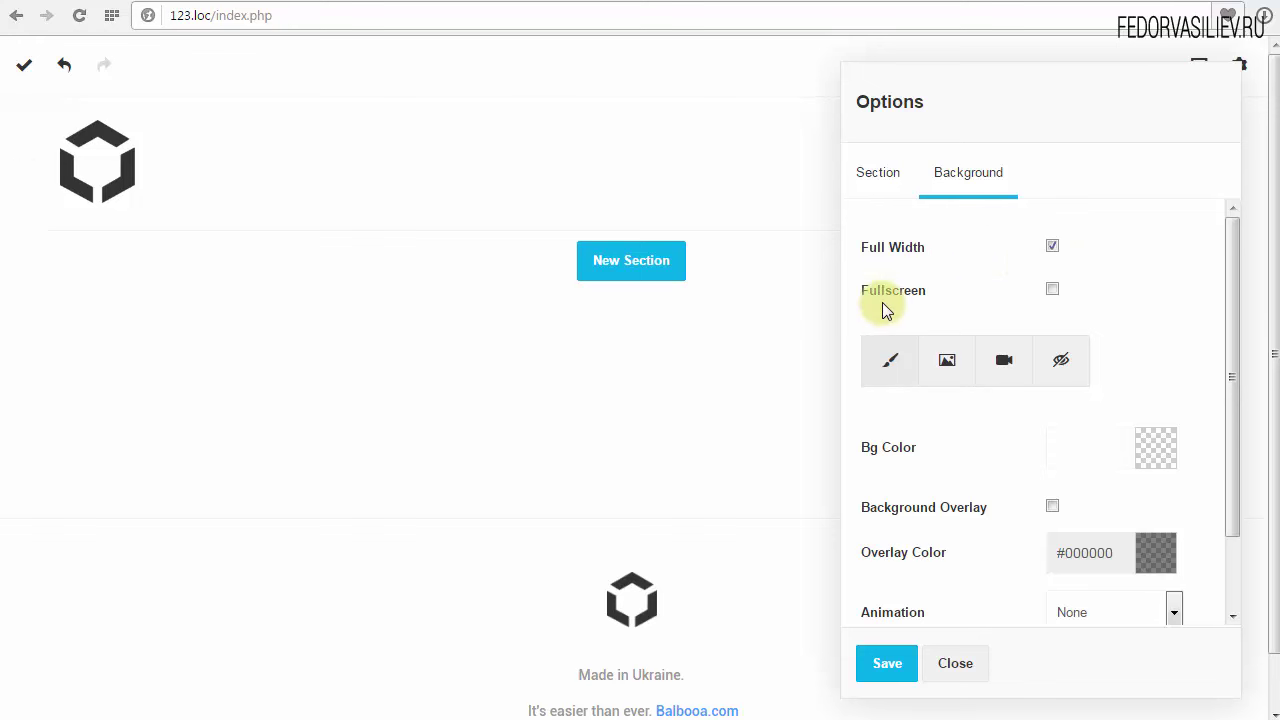
click(1050, 293)
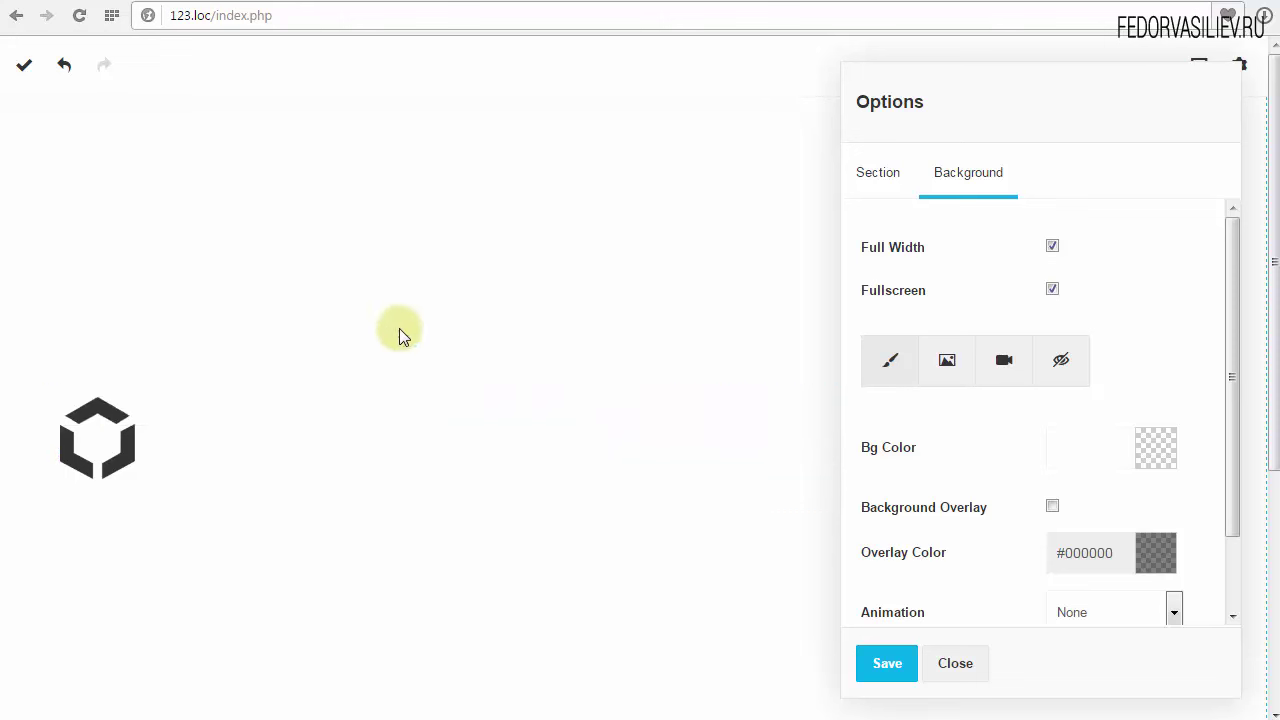
click(1054, 289)
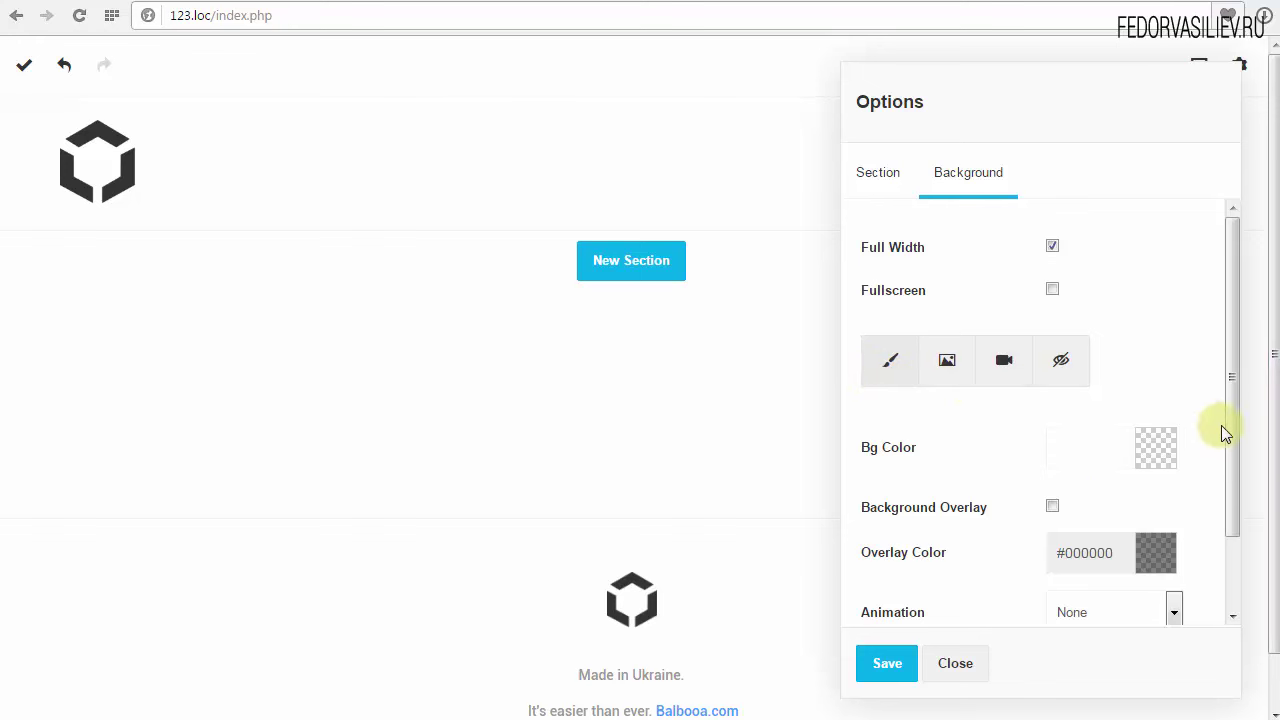
Switch the header's background type through image, video and none to examine the options of each
drag(1228, 428, 1222, 531)
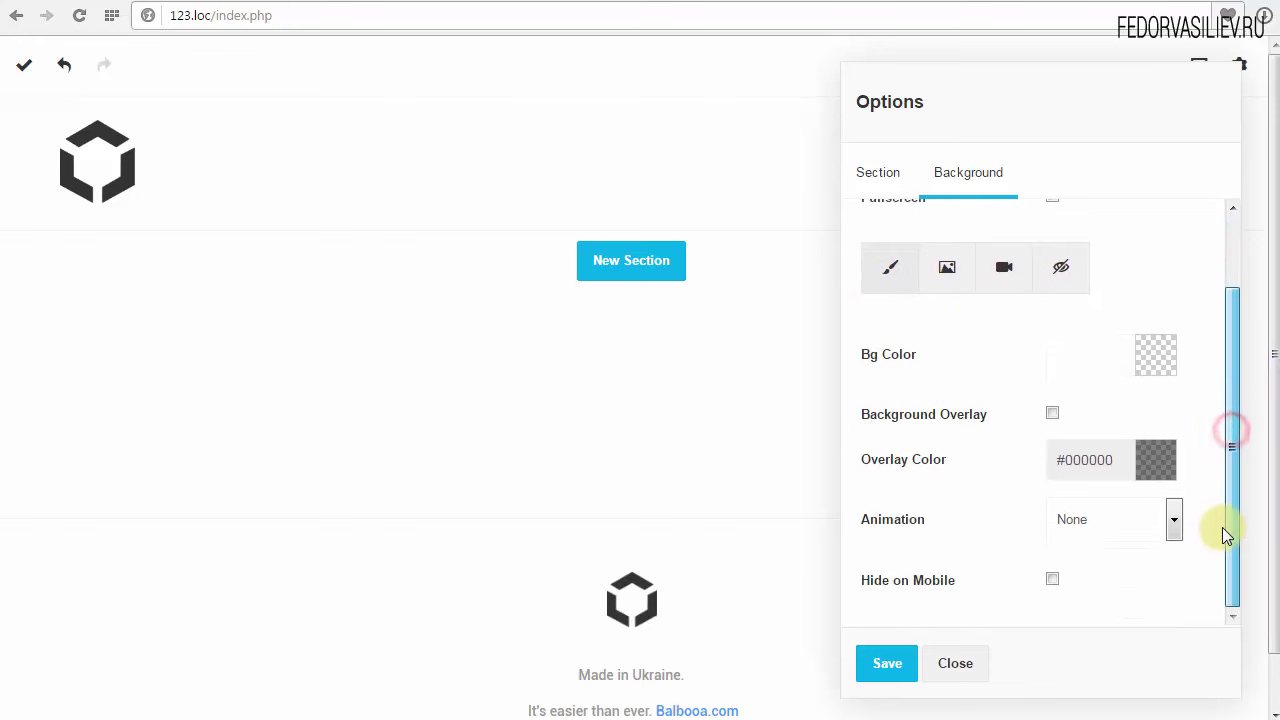
click(893, 270)
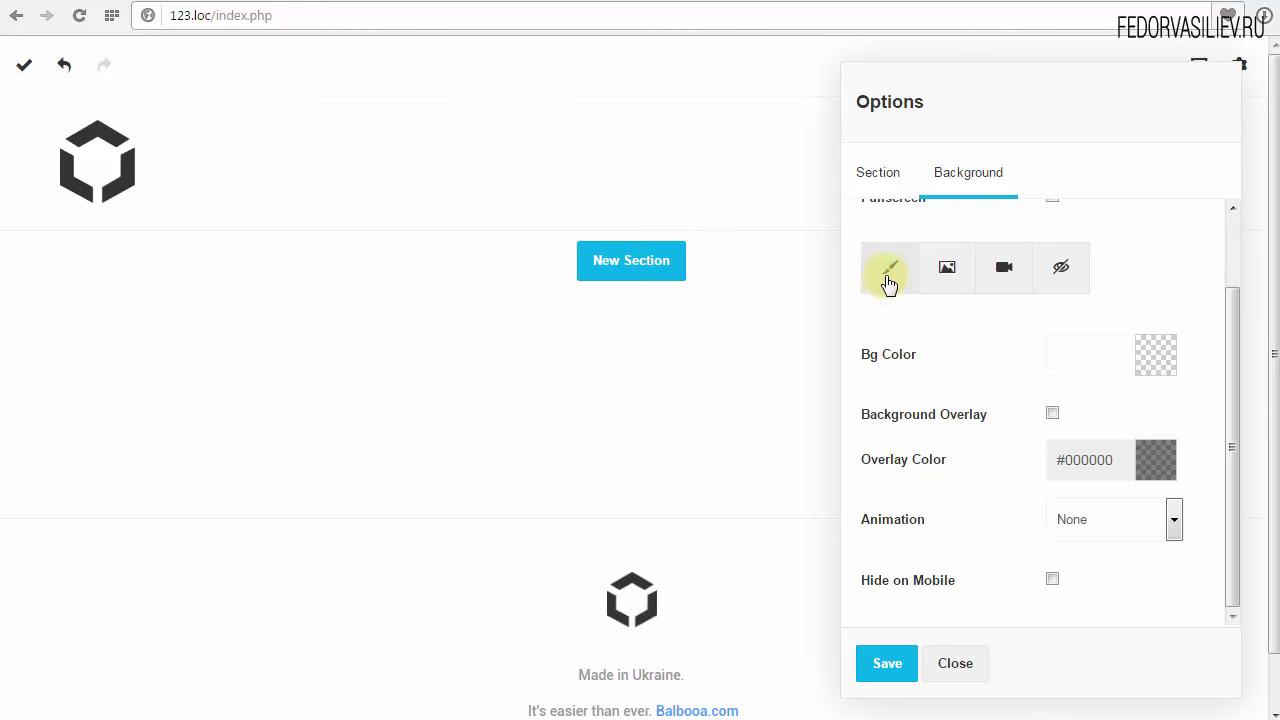
click(952, 278)
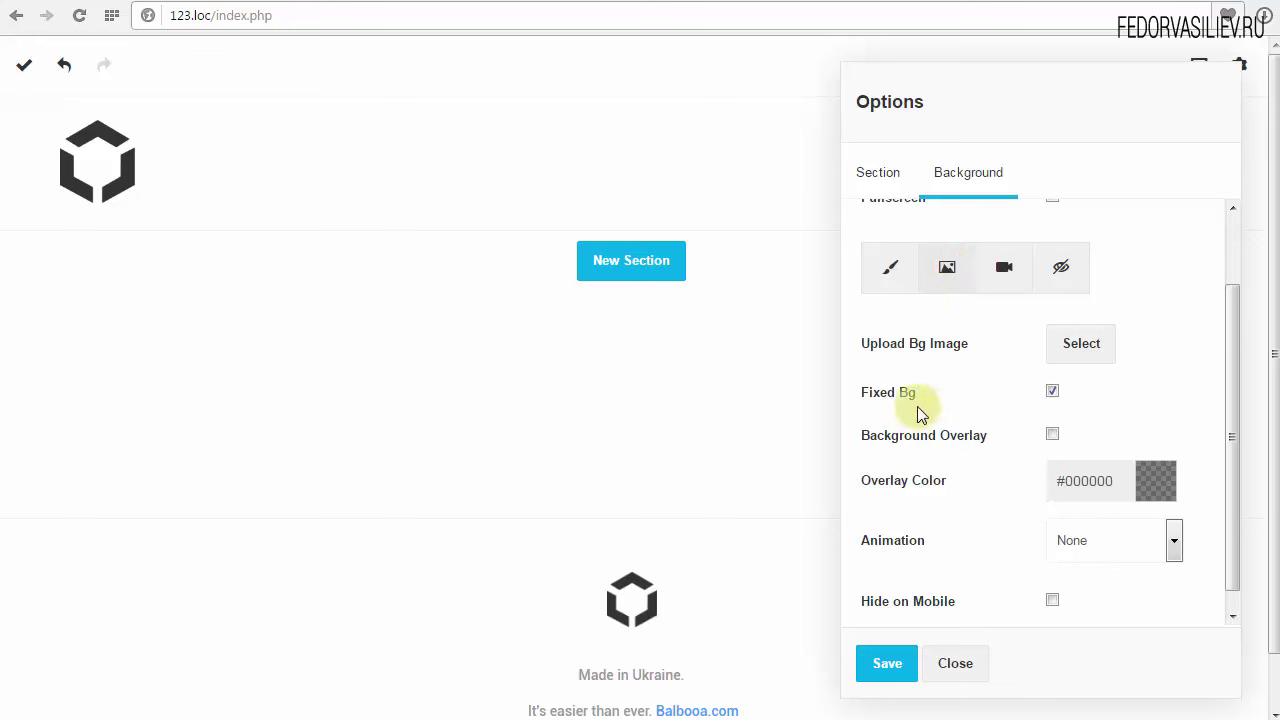
drag(1234, 537, 1234, 474)
click(1003, 317)
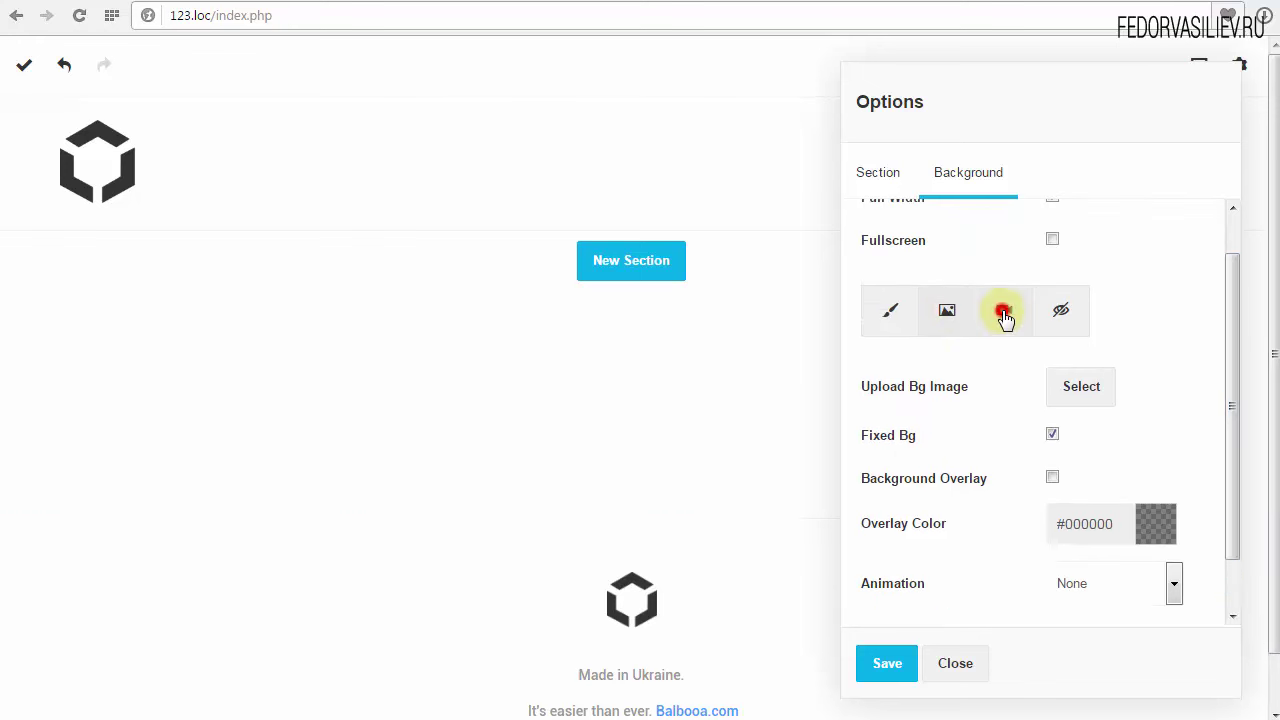
click(1064, 310)
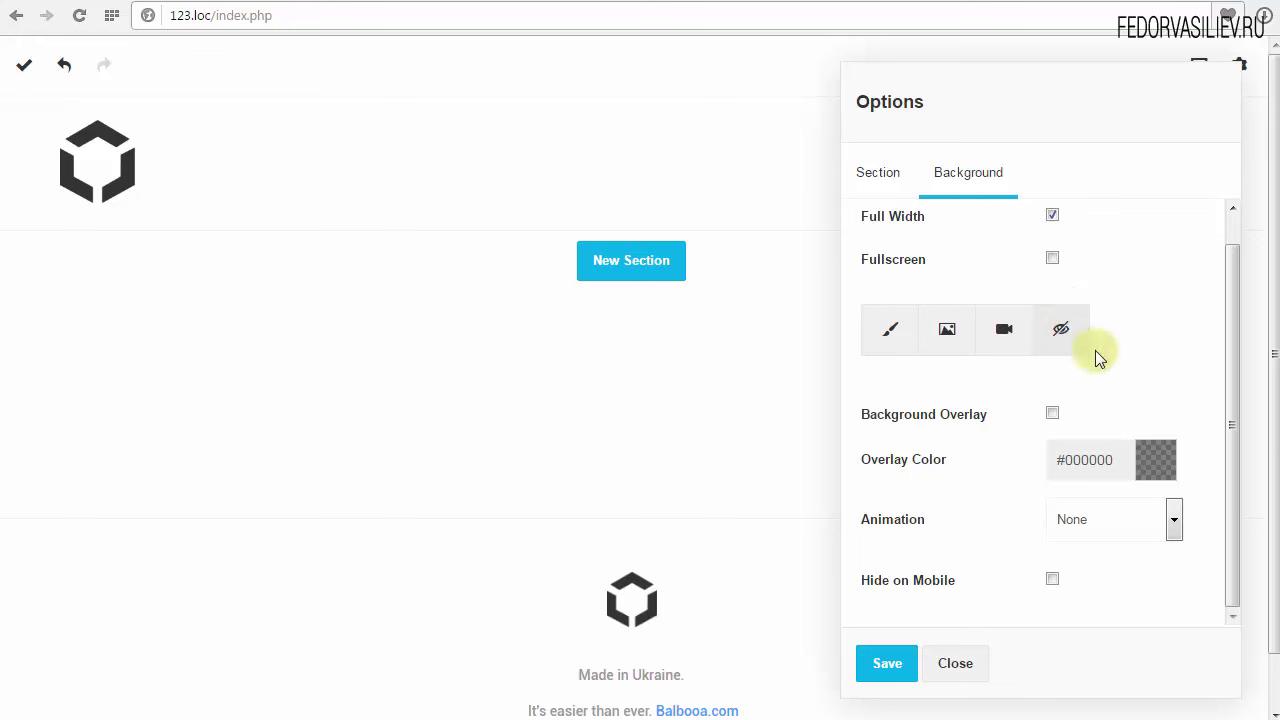
Set the header's background type to colour with #000000, trying partial transparency before restoring full opacity
click(893, 348)
drag(1234, 362, 1234, 390)
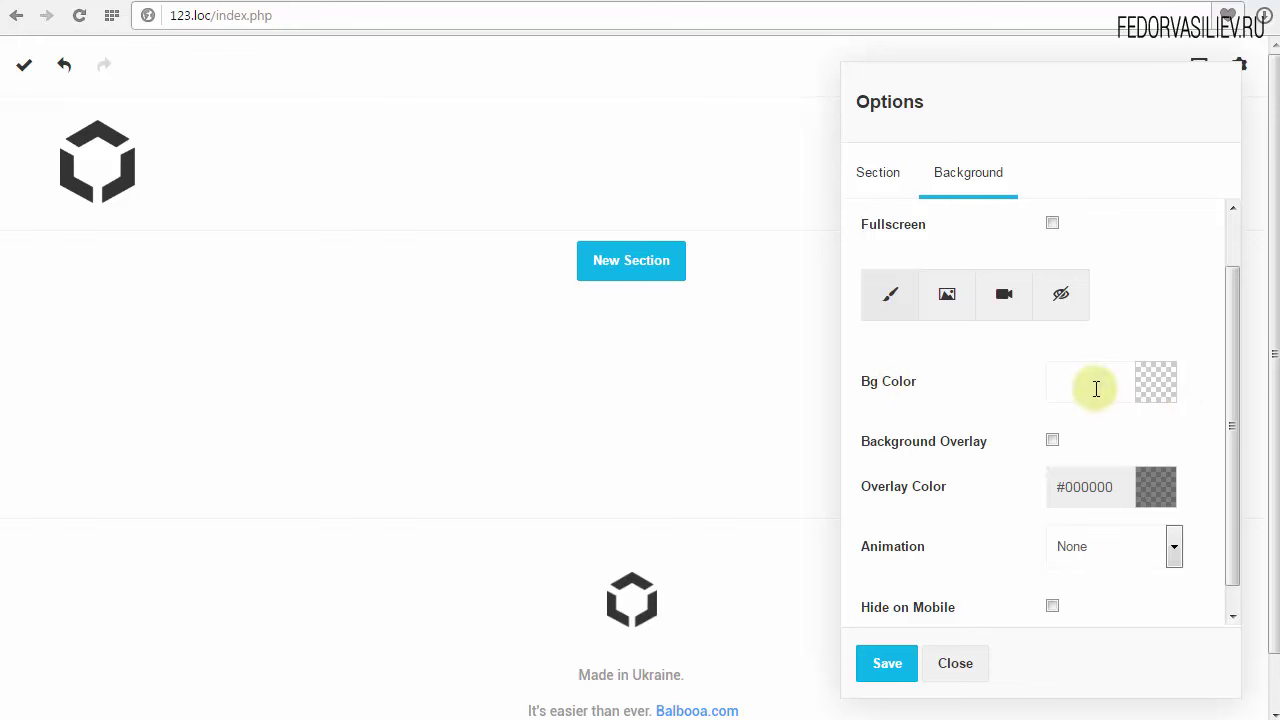
click(1150, 381)
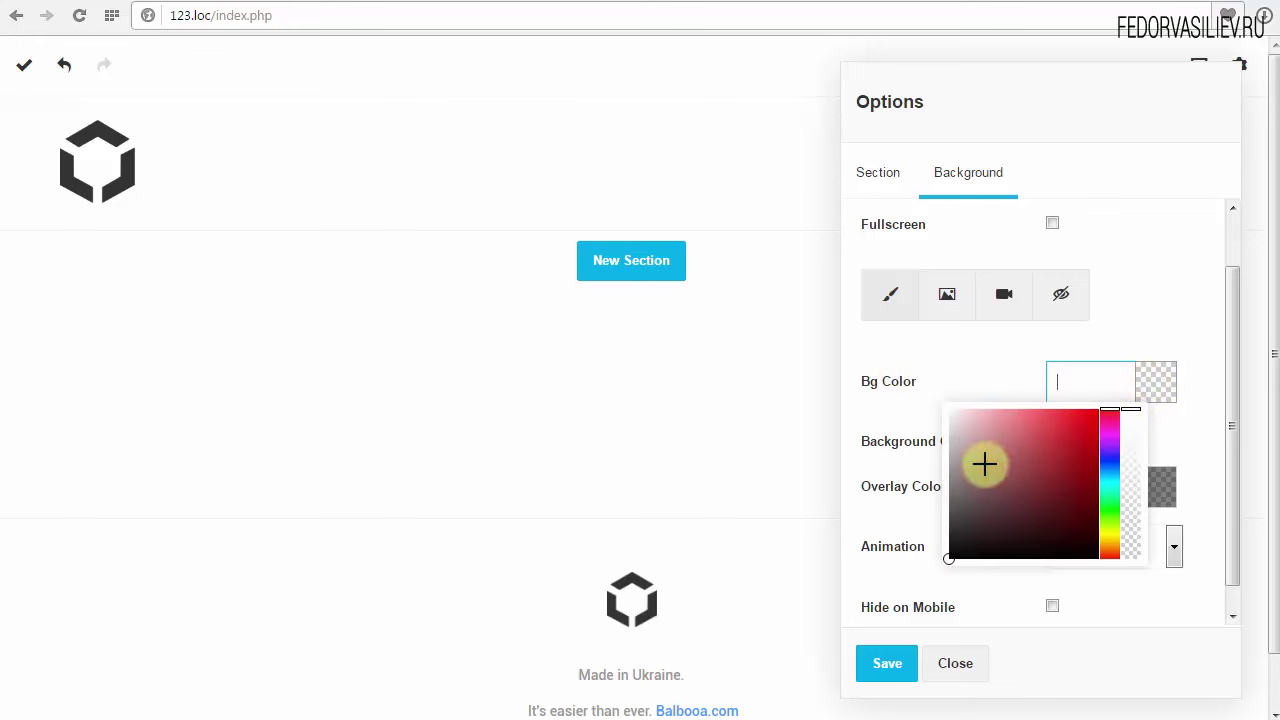
click(1131, 420)
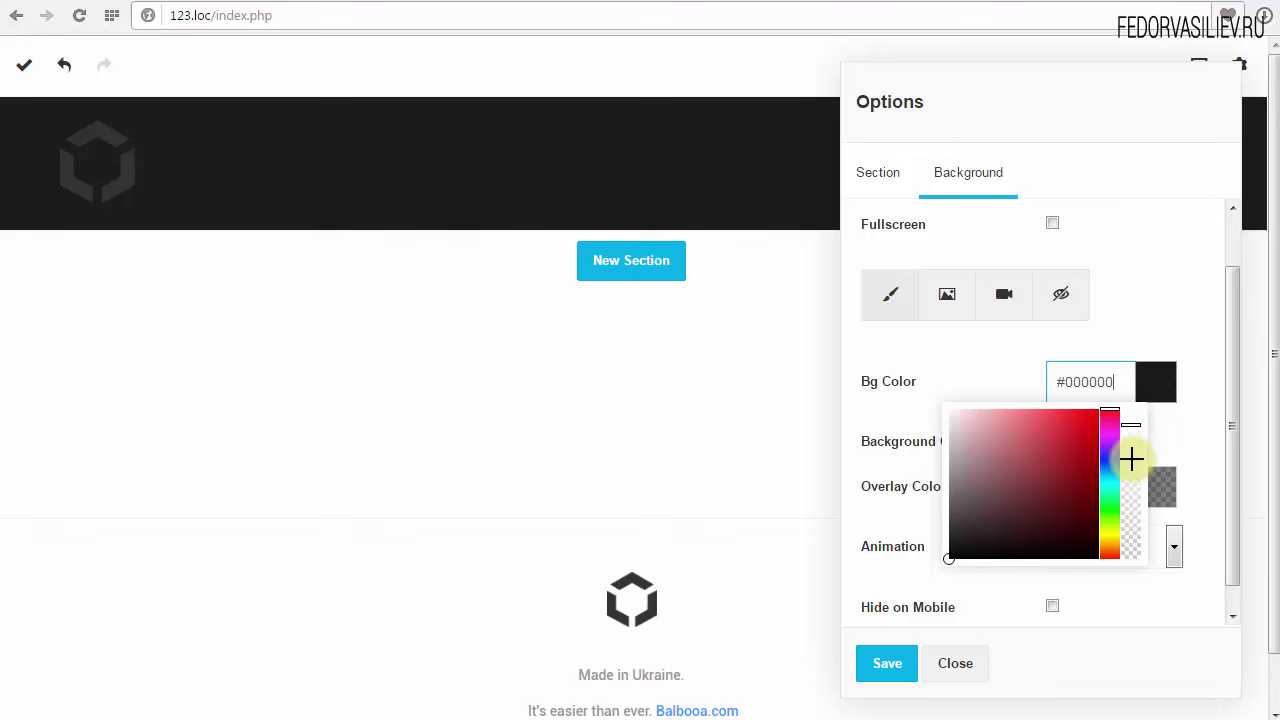
click(1131, 458)
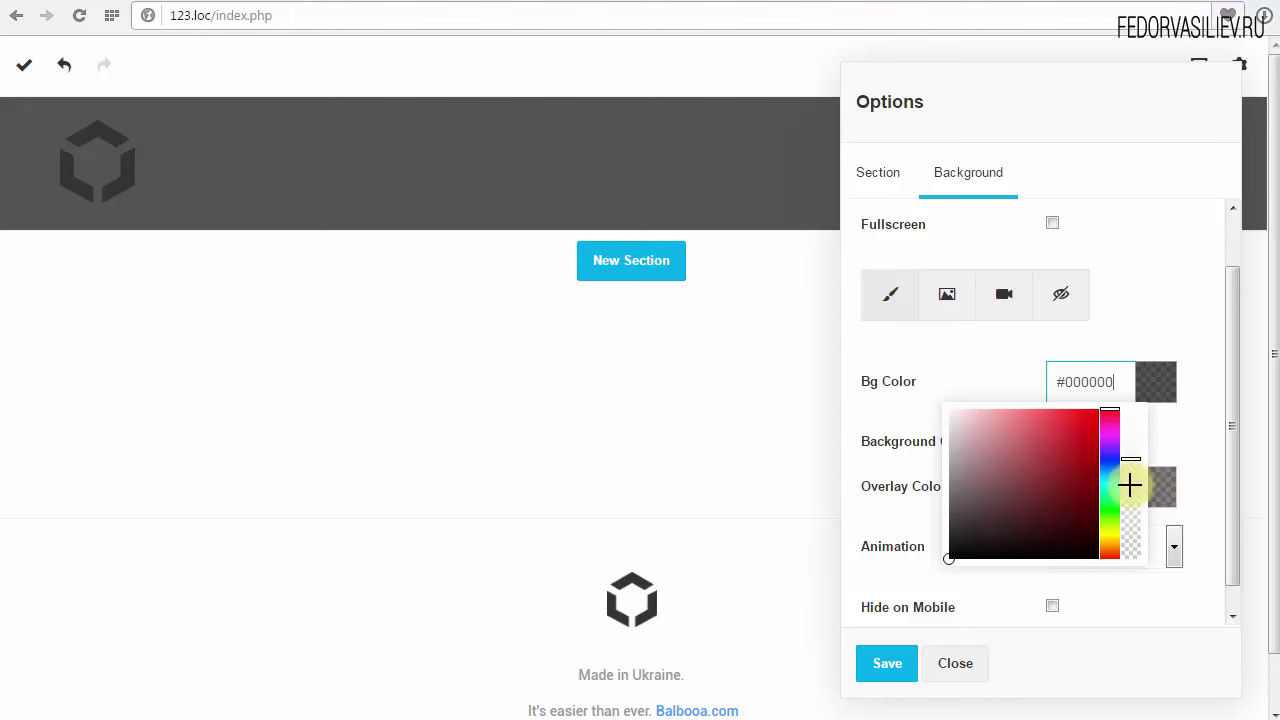
drag(1129, 485, 1131, 410)
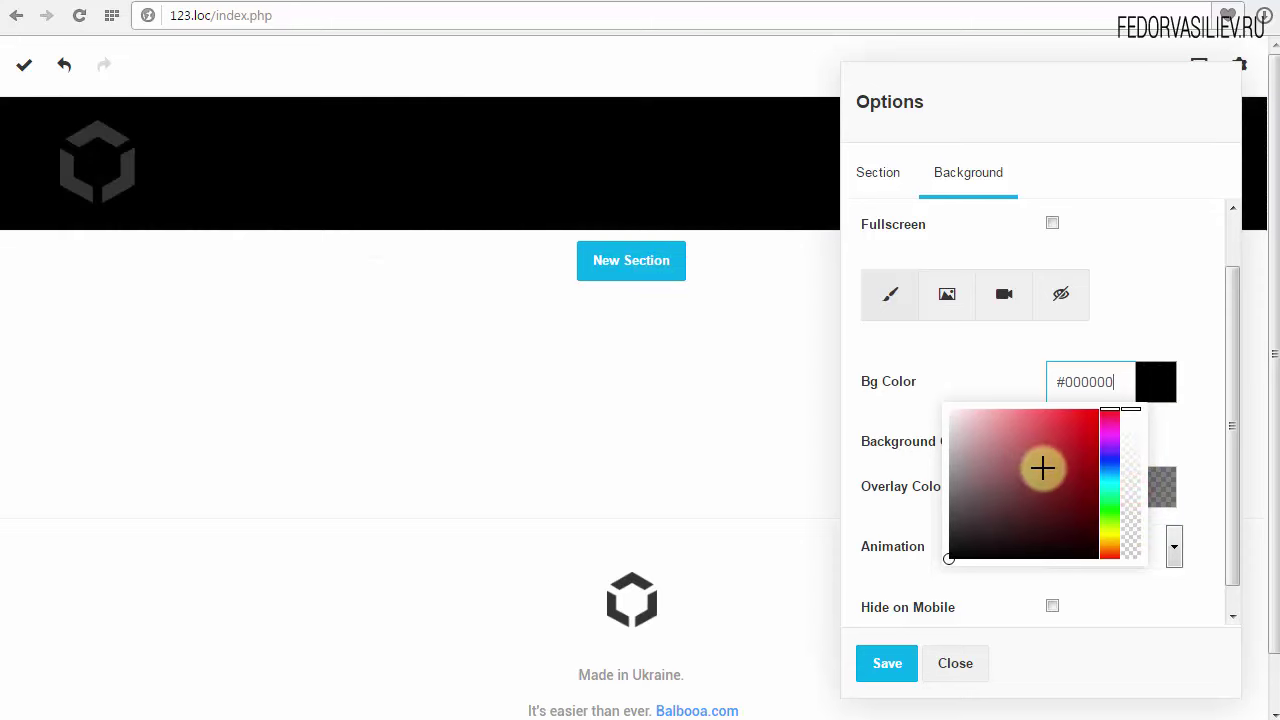
Change the header's background colour to light blue #6bc4ff and enable the background overlay
click(1108, 472)
drag(1040, 469, 1035, 408)
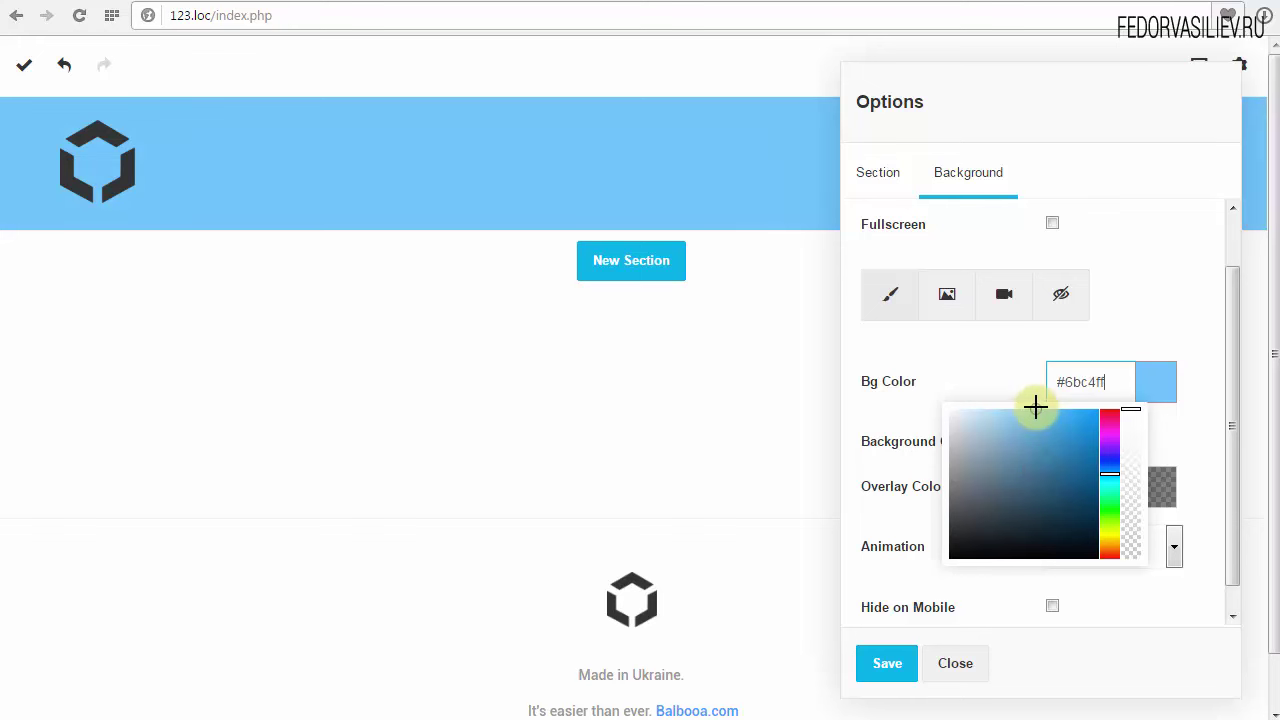
click(1025, 366)
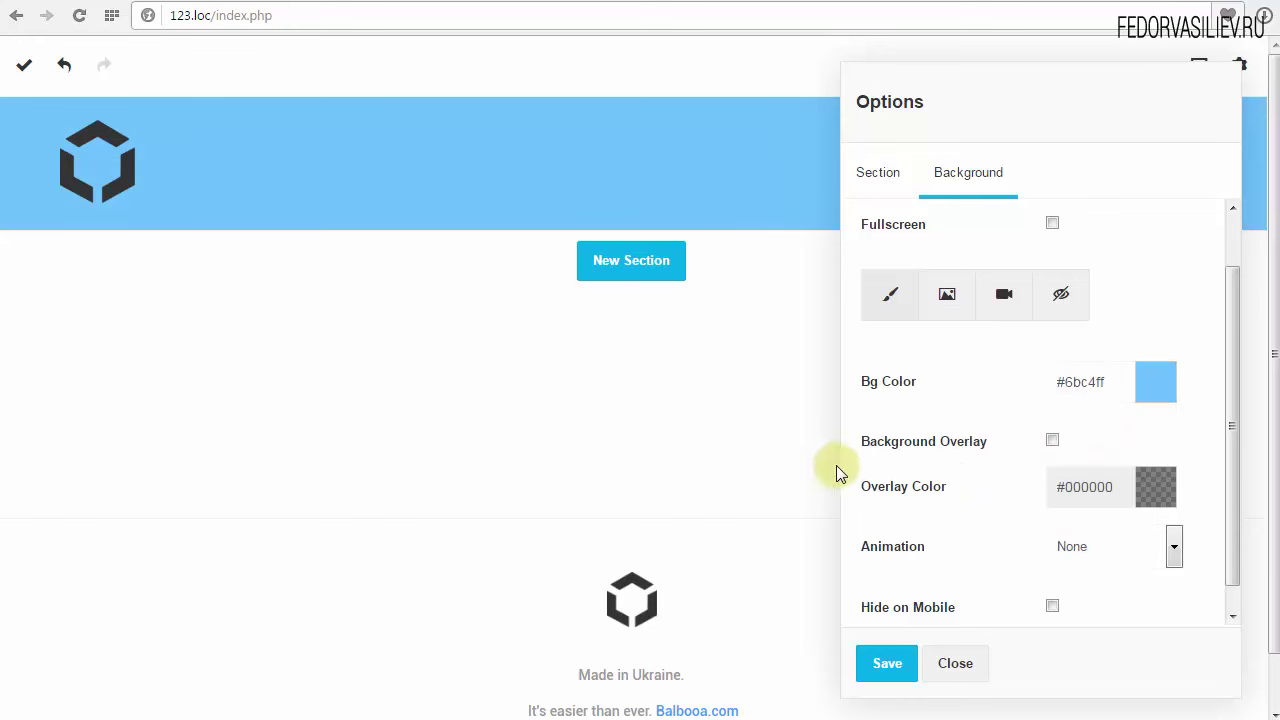
click(1051, 441)
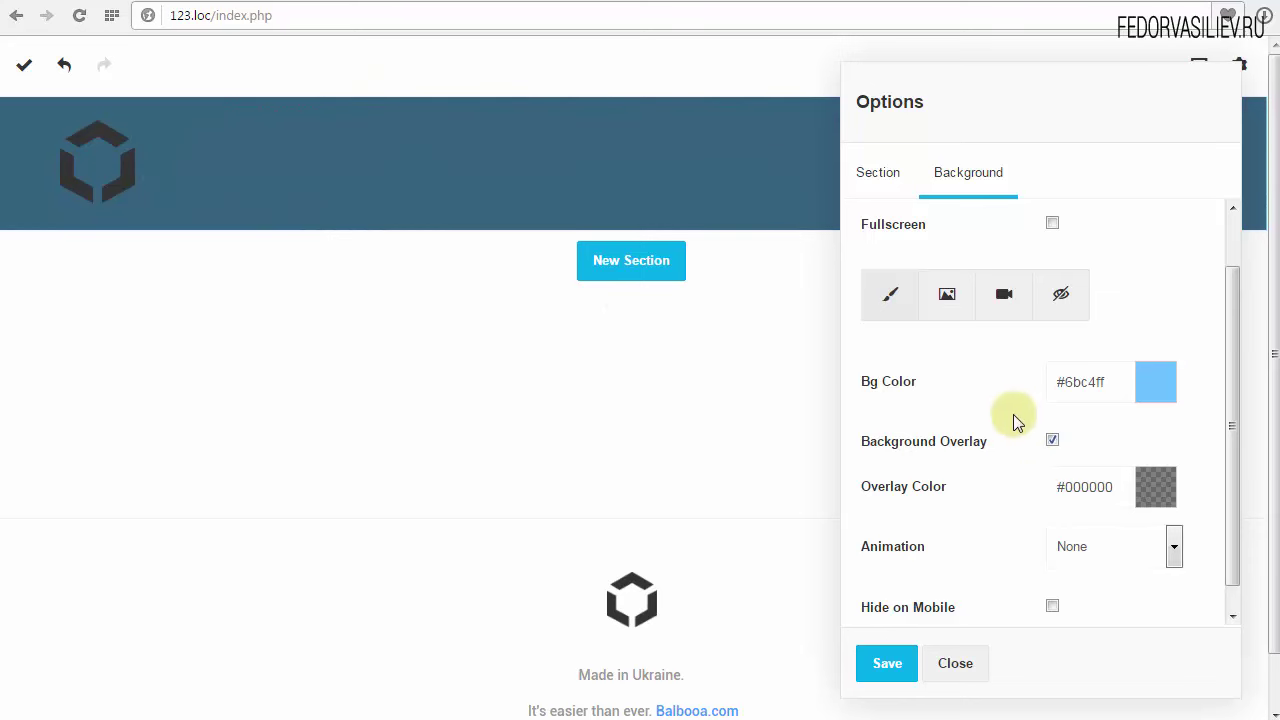
Try the header section without the background overlay, re-enabling the overlay after each test
click(1052, 441)
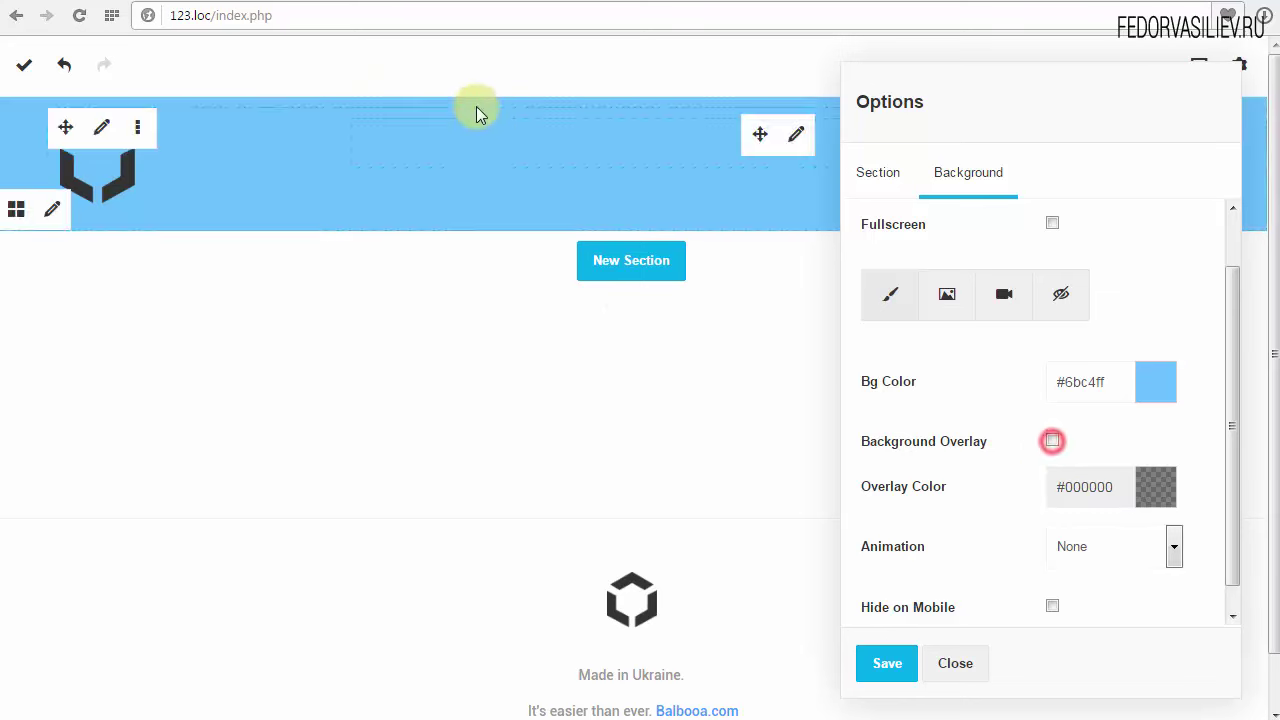
click(1052, 441)
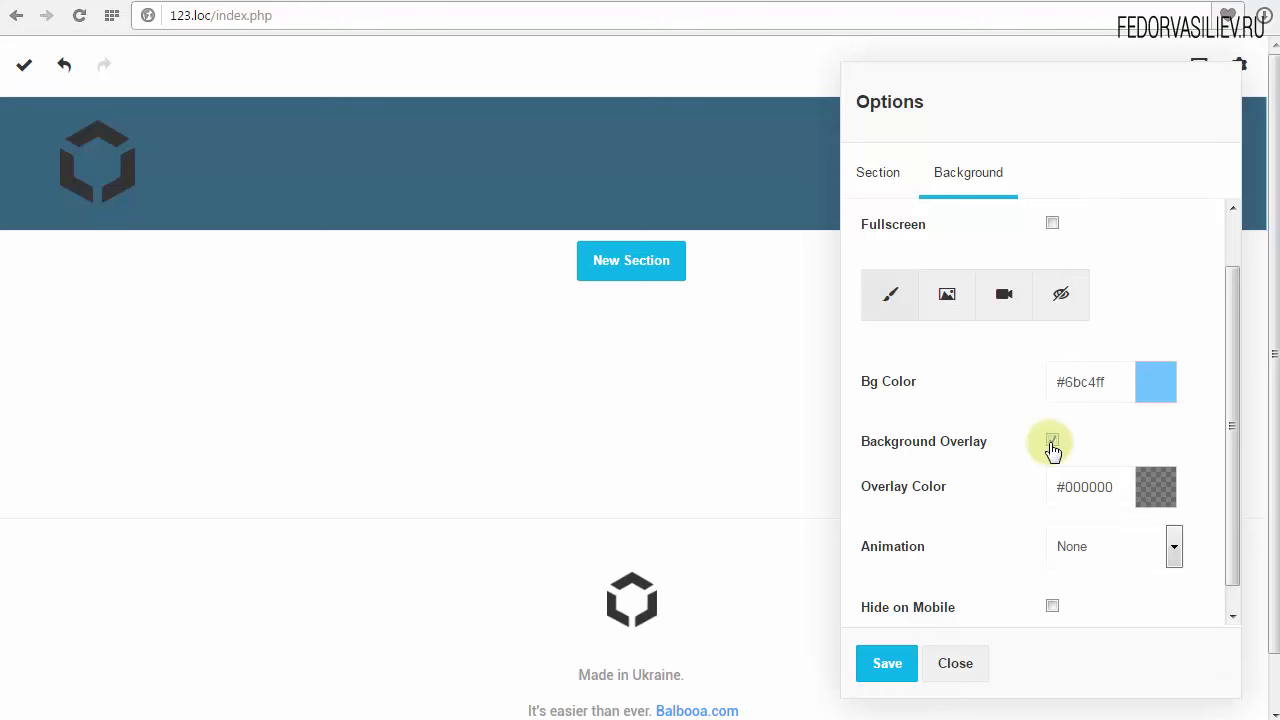
click(1052, 441)
click(1052, 441)
Change the header's background overlay colour to semi-transparent red #bf3939
click(1155, 487)
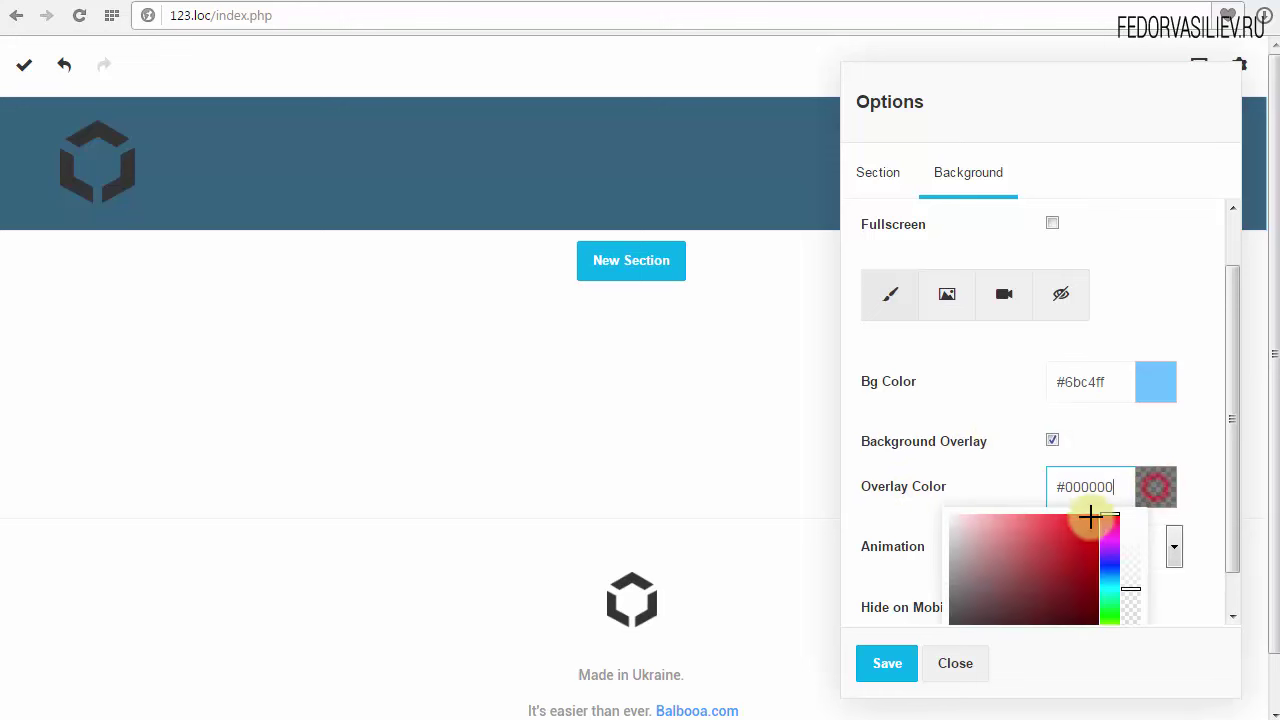
click(1054, 552)
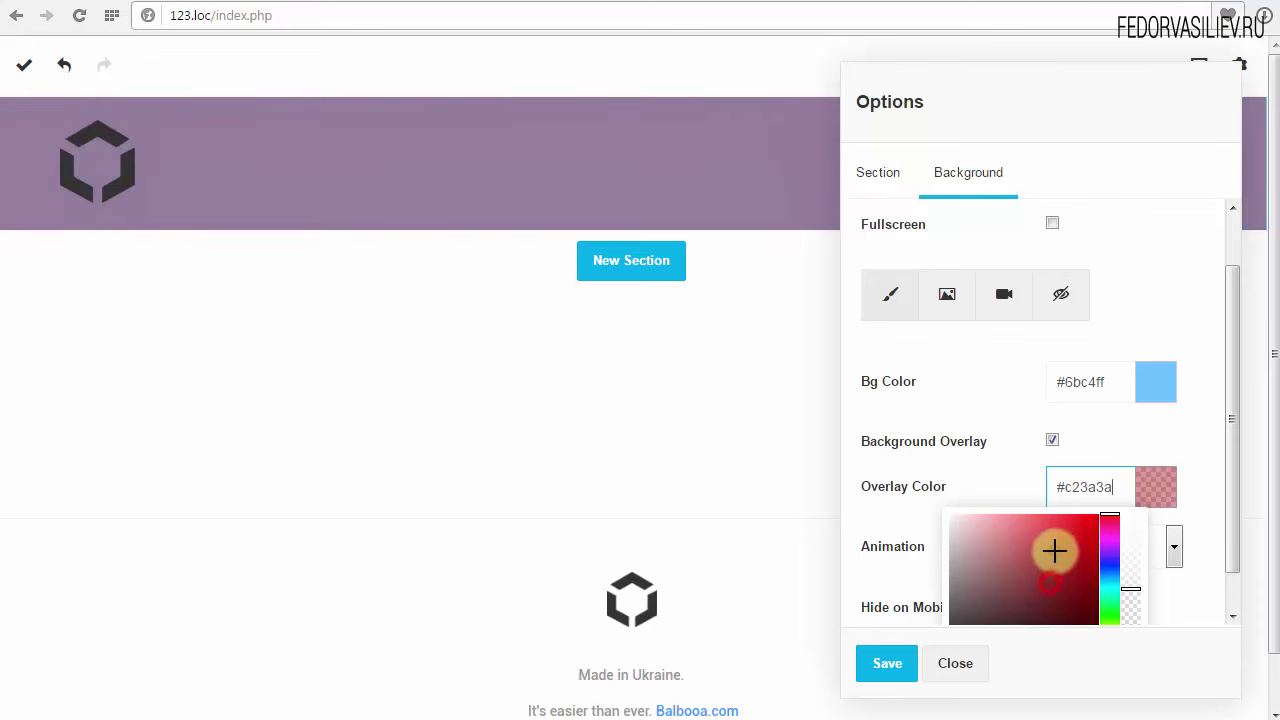
click(1007, 490)
scroll(1007, 495, down, 1)
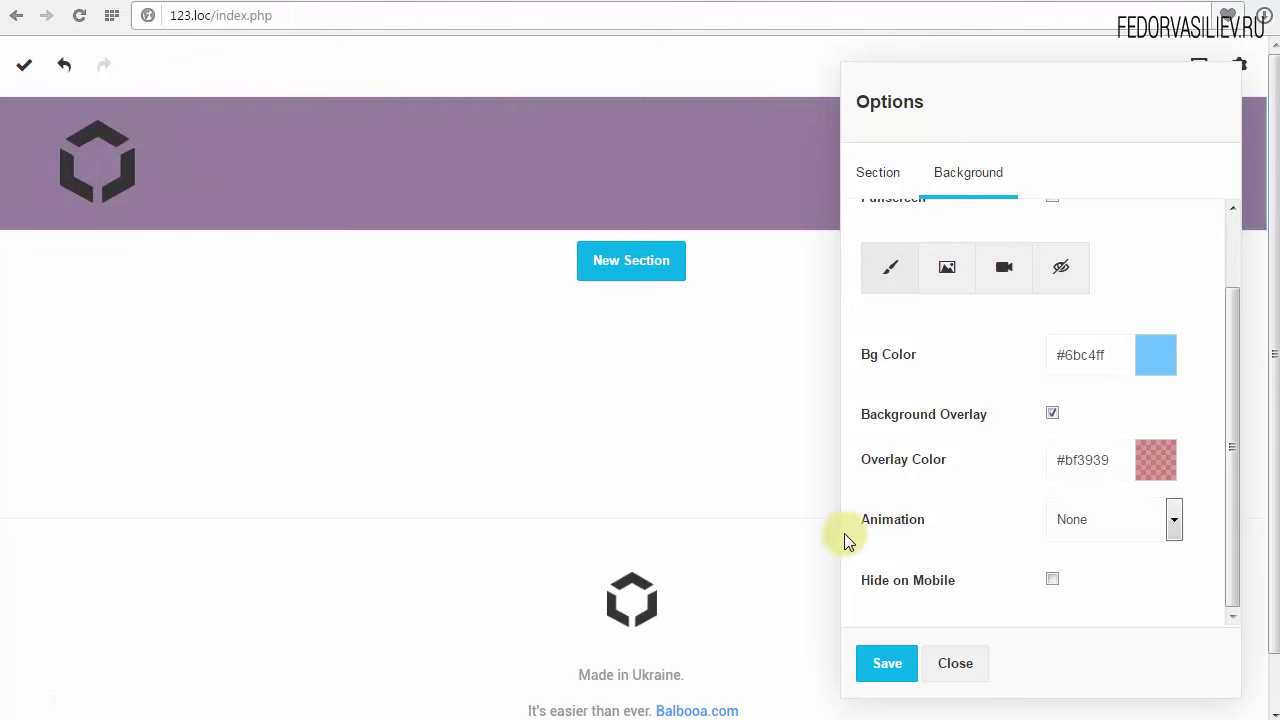
Try the Bounce In, Bounce In Left and Bounce In Right animations on the header section
drag(926, 519, 866, 519)
click(1112, 524)
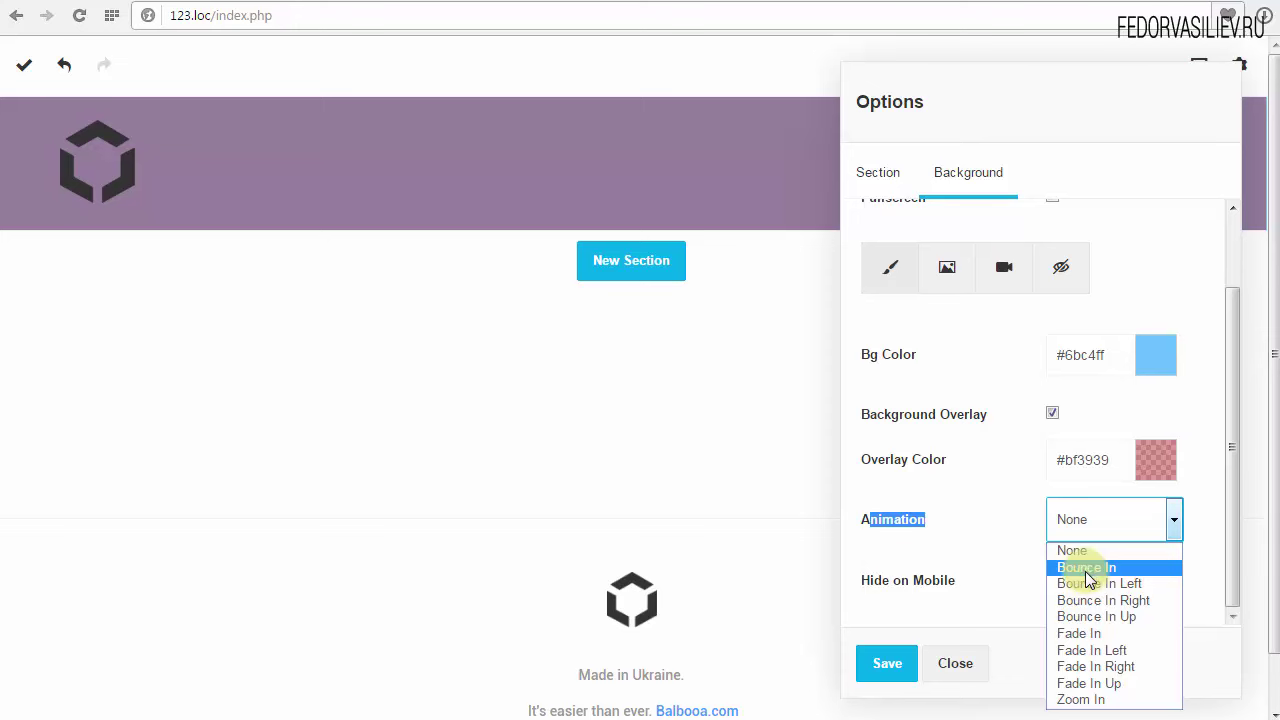
click(1086, 568)
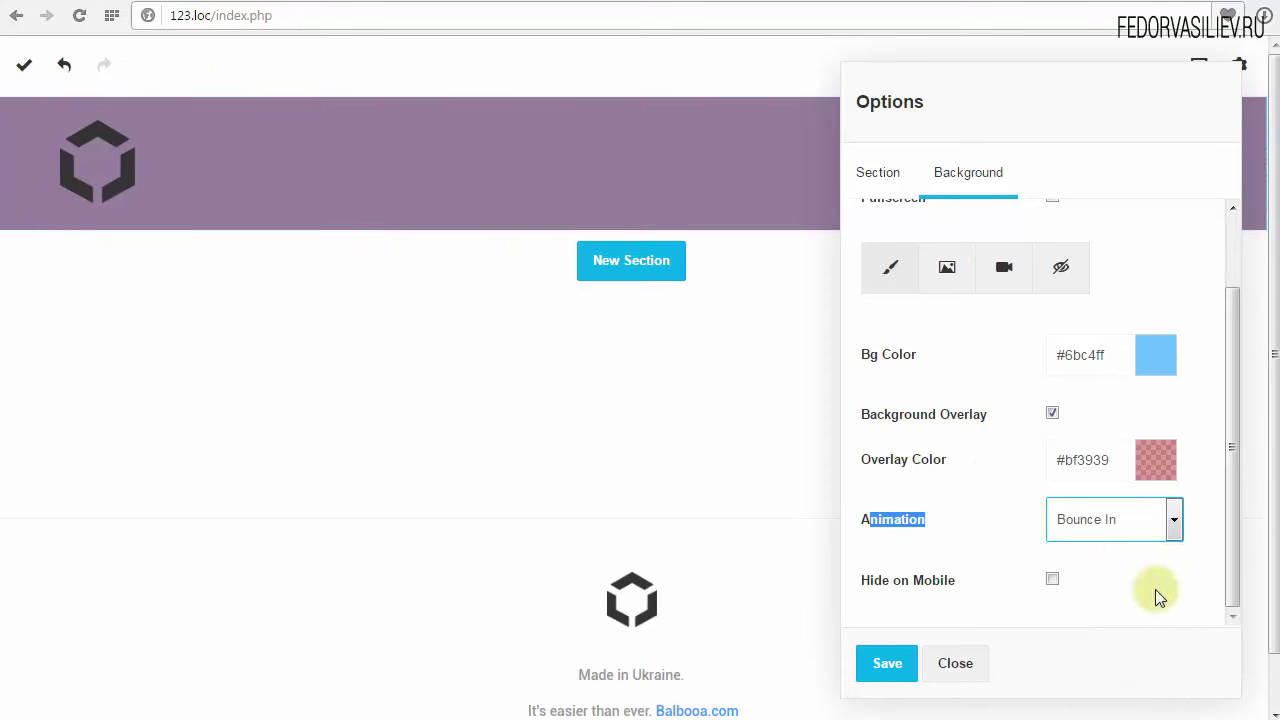
click(1092, 531)
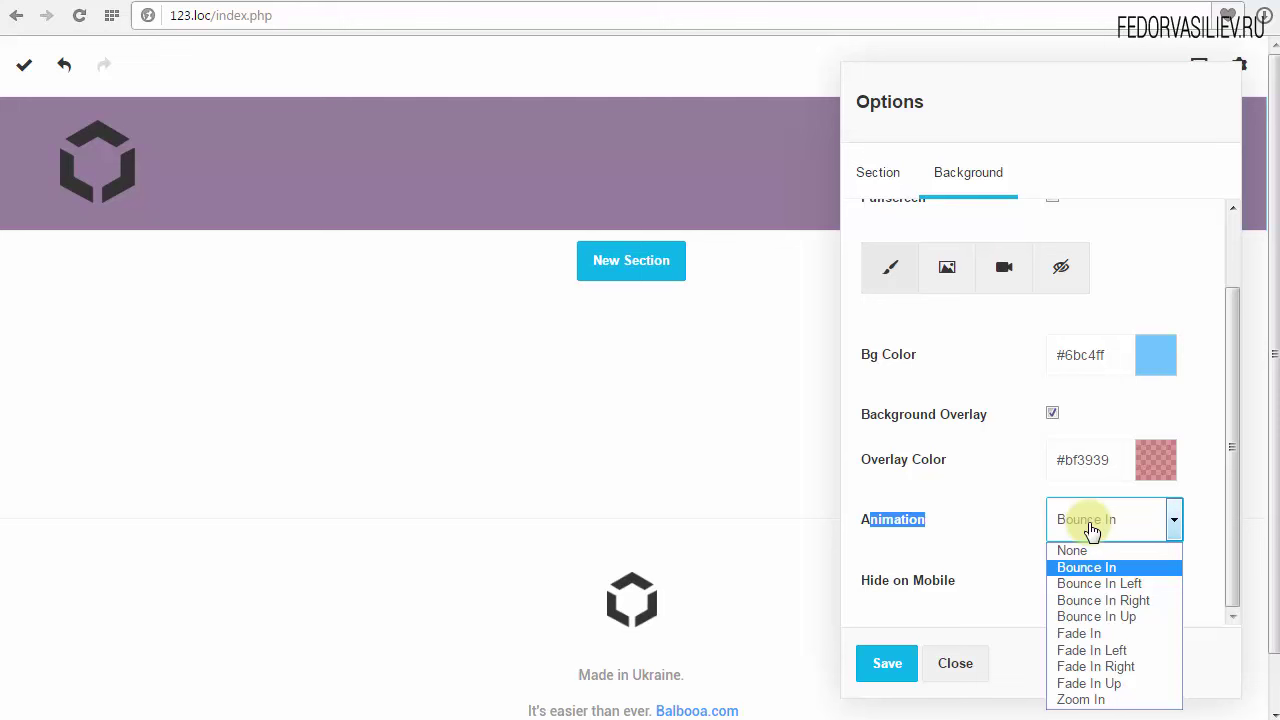
click(1090, 586)
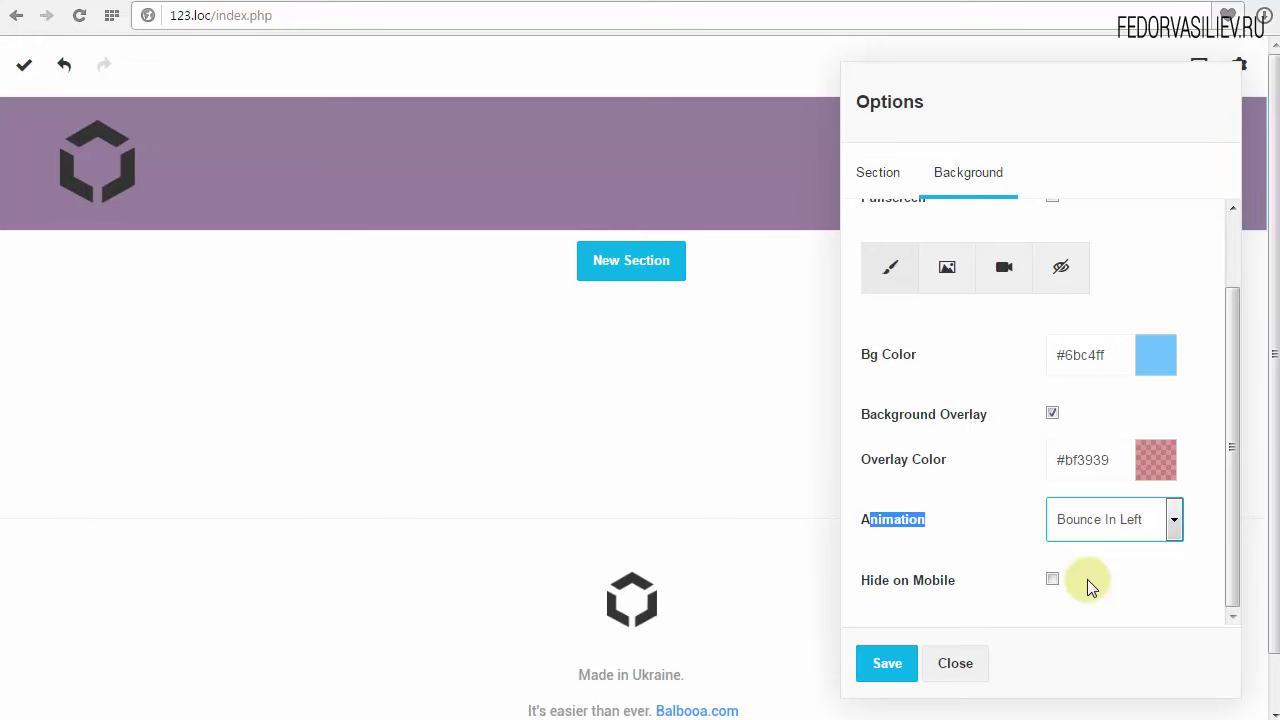
click(1098, 520)
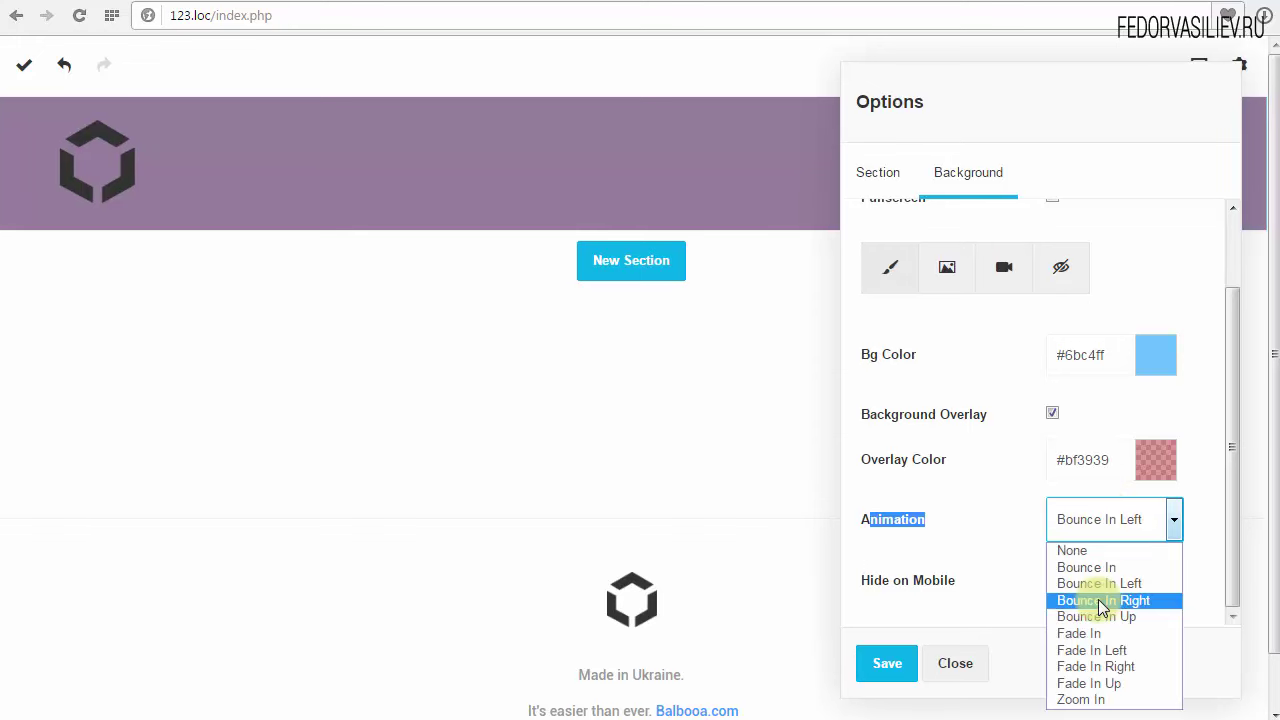
click(1100, 602)
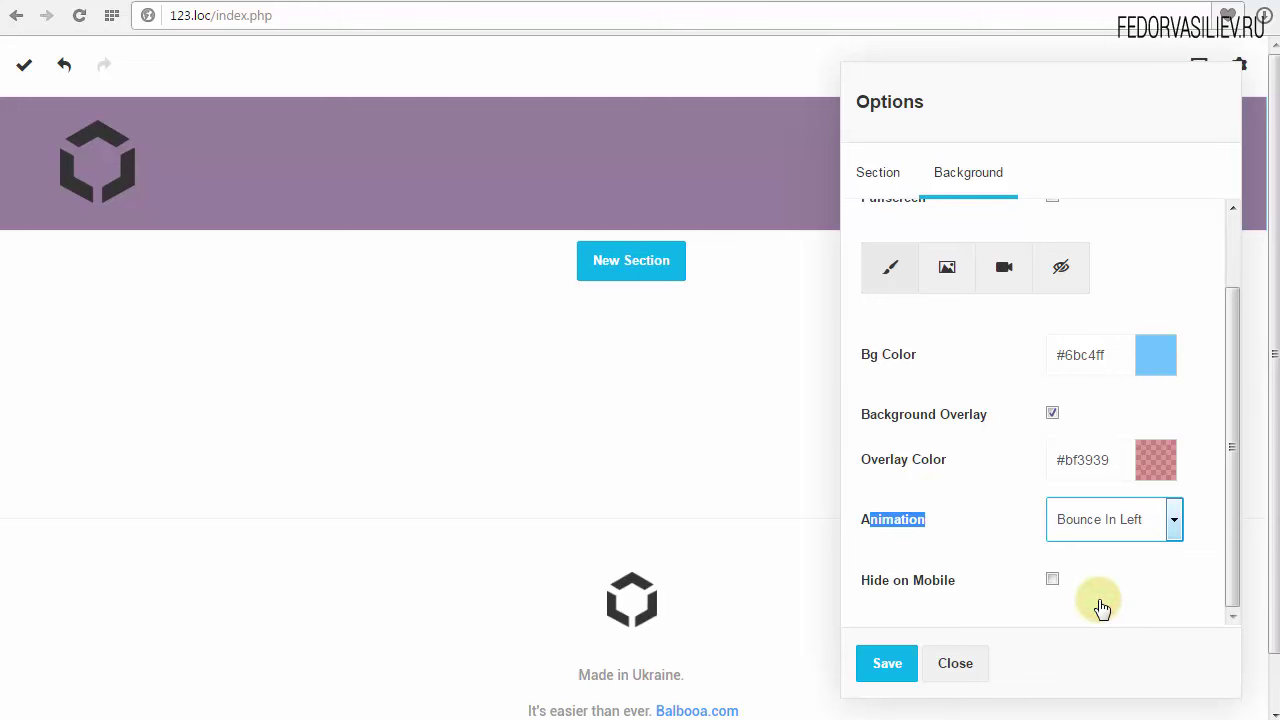
scroll(1100, 523, down, 1)
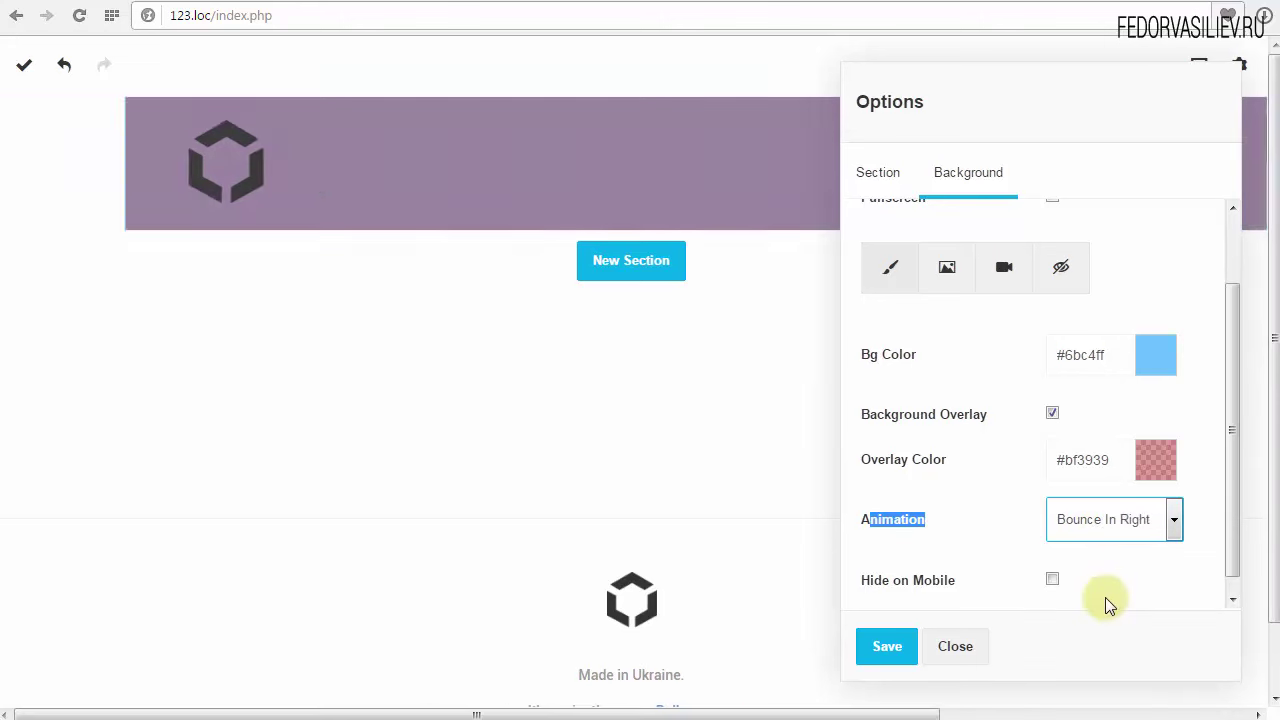
Set the header section's animation to Bounce In Up and try the Hide on Mobile option
click(1110, 522)
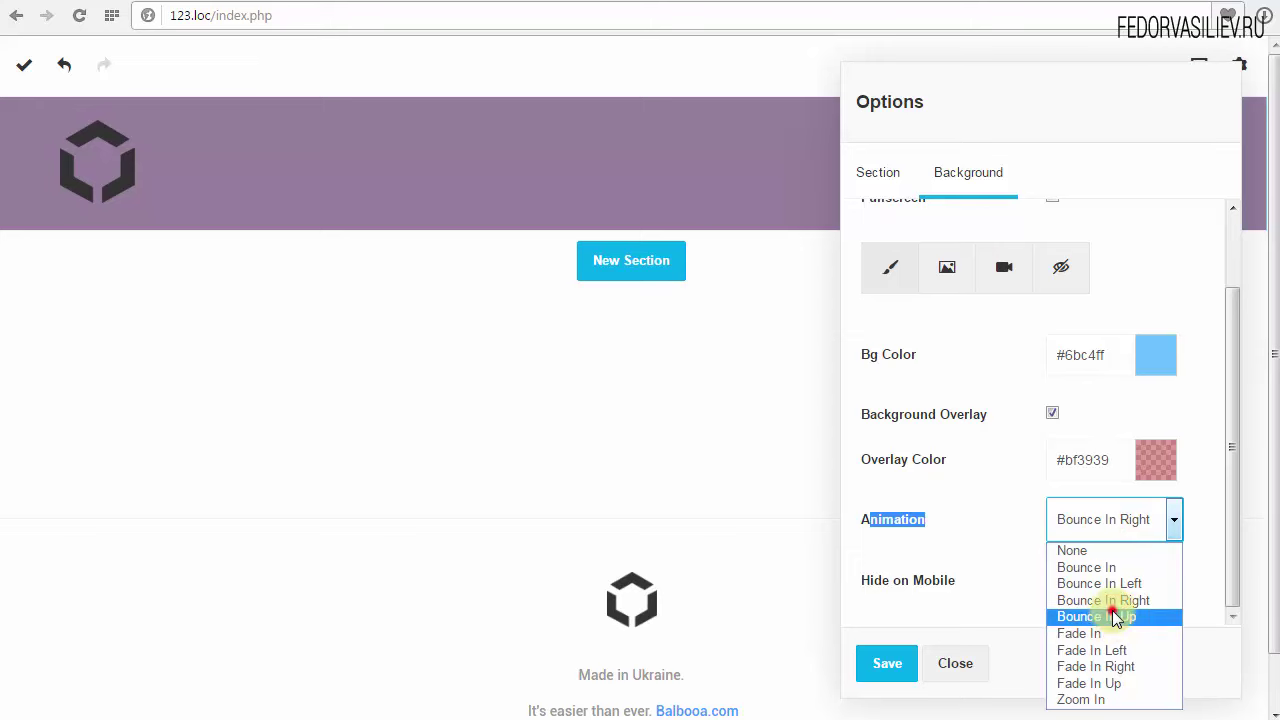
click(1110, 612)
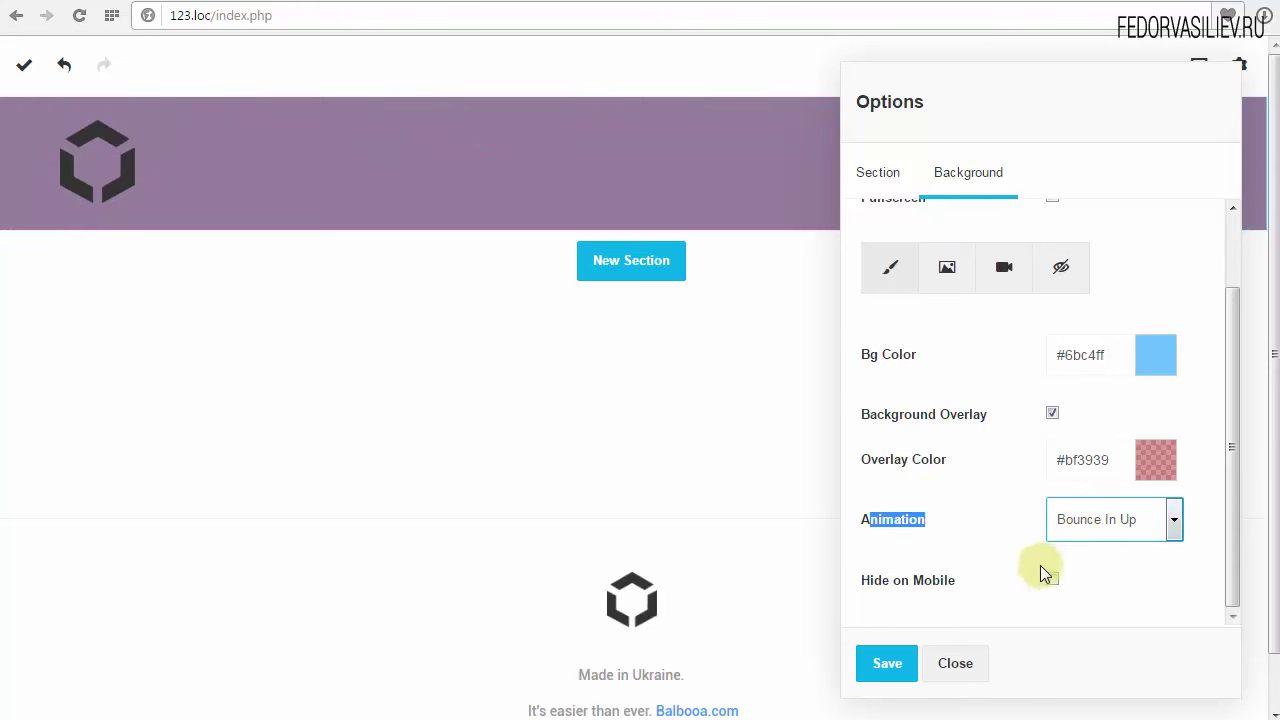
click(1229, 553)
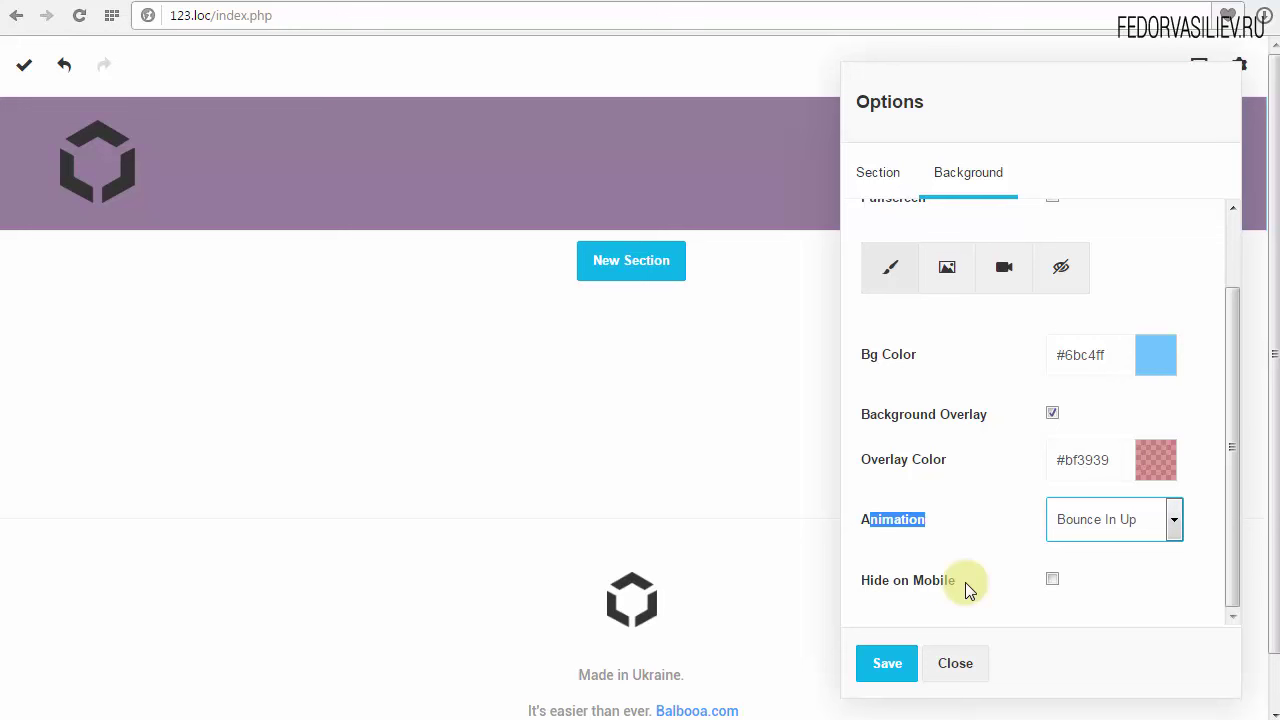
click(1052, 580)
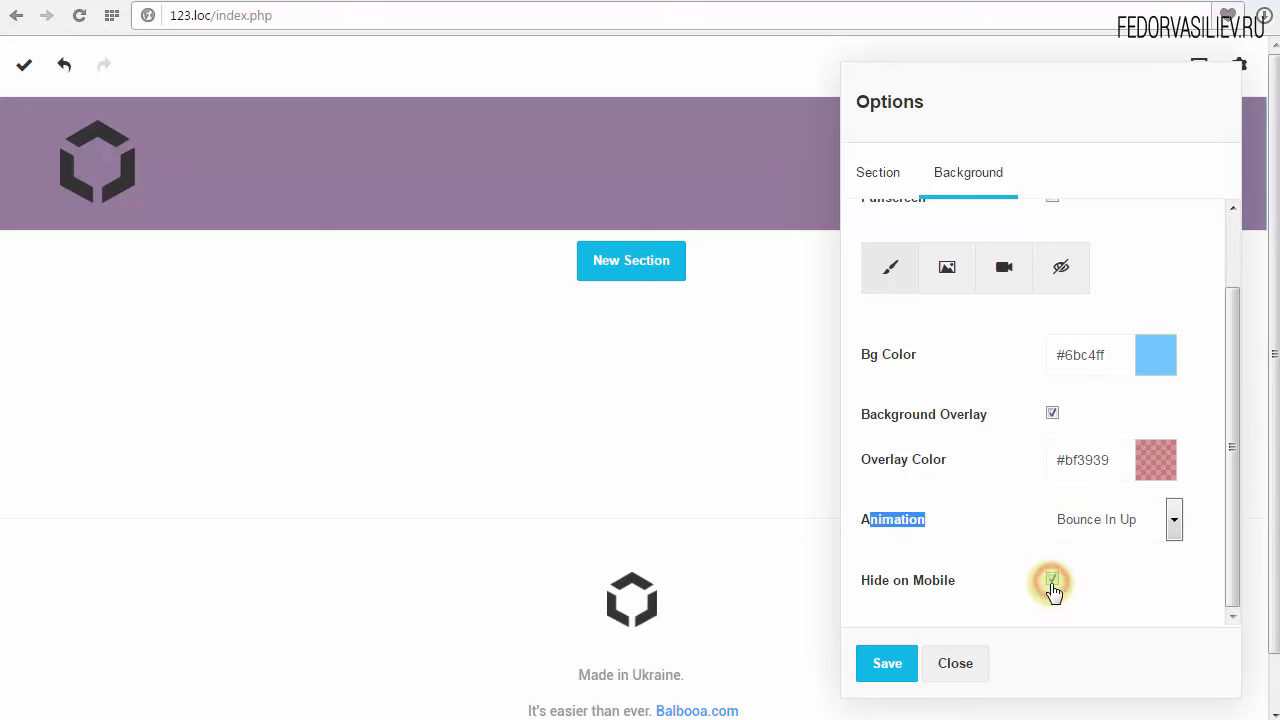
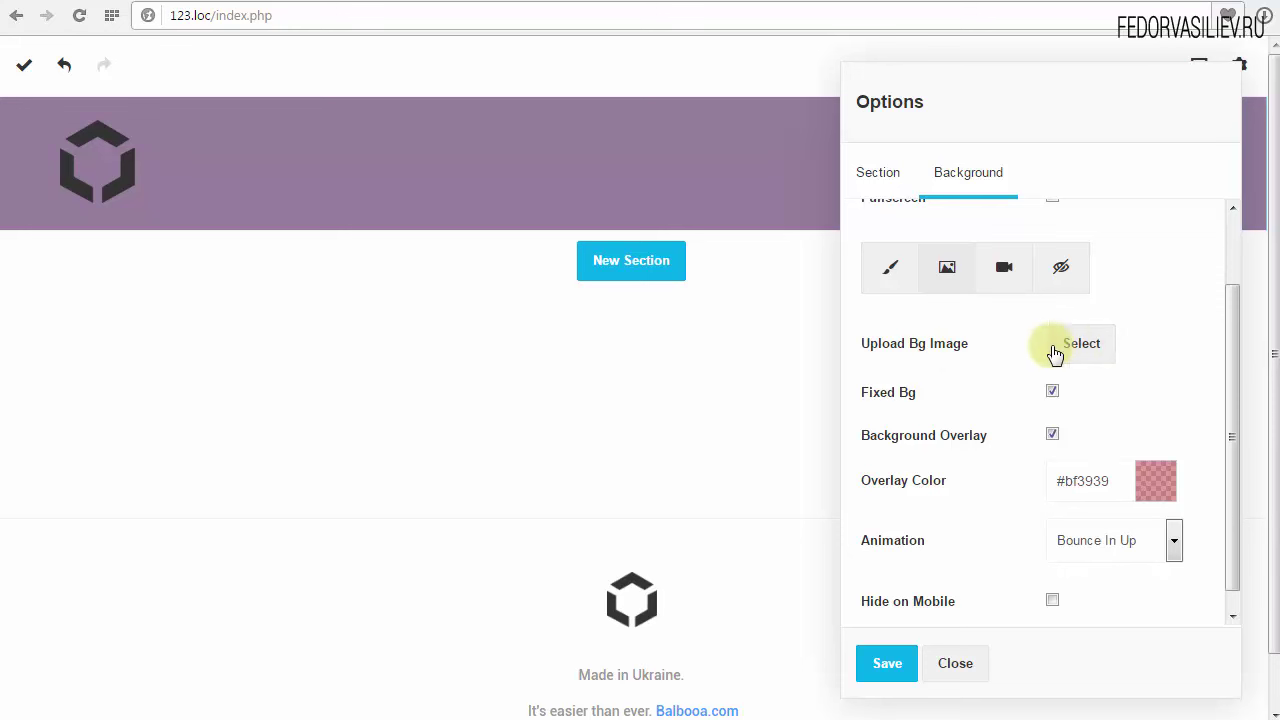
click(1081, 347)
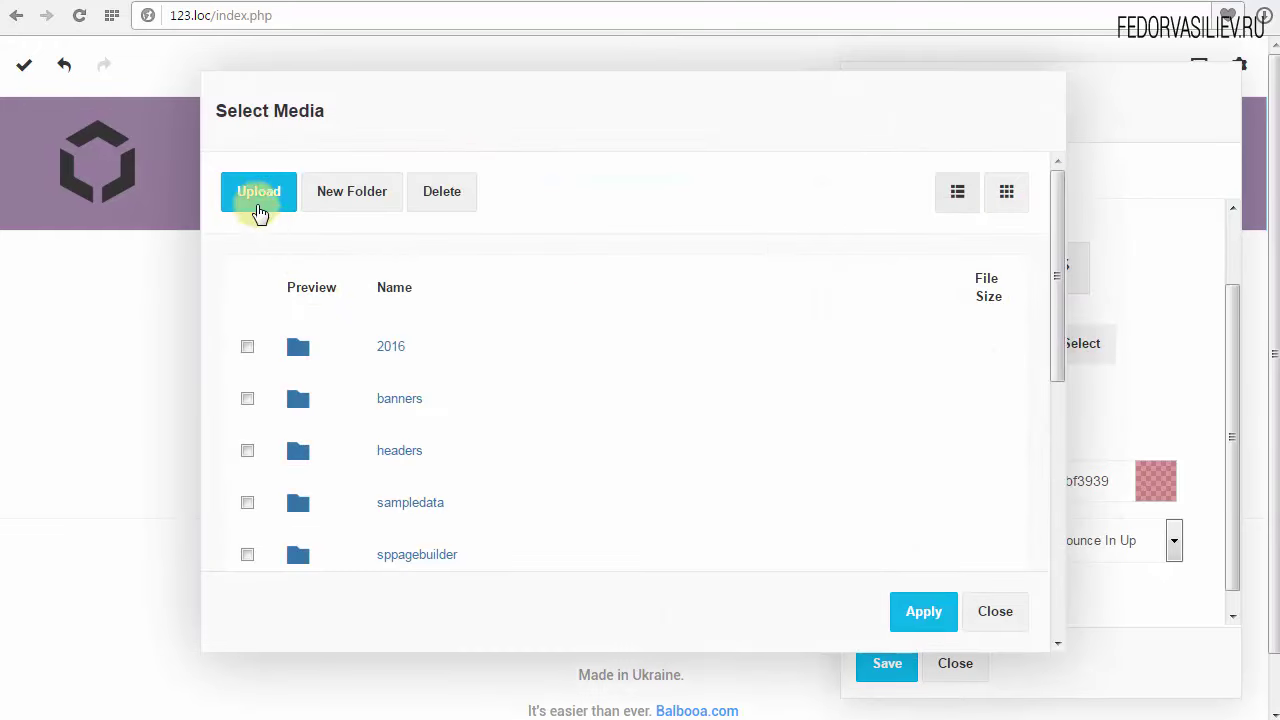
click(262, 207)
click(263, 254)
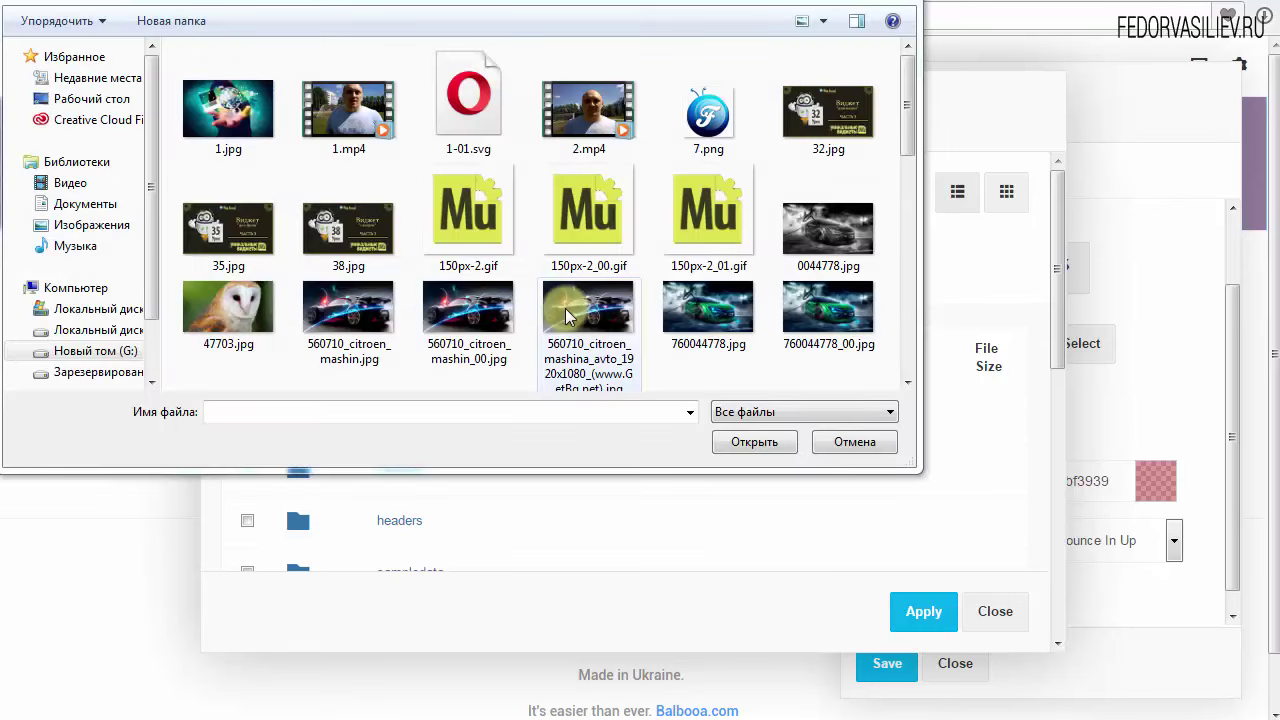
click(566, 316)
click(748, 441)
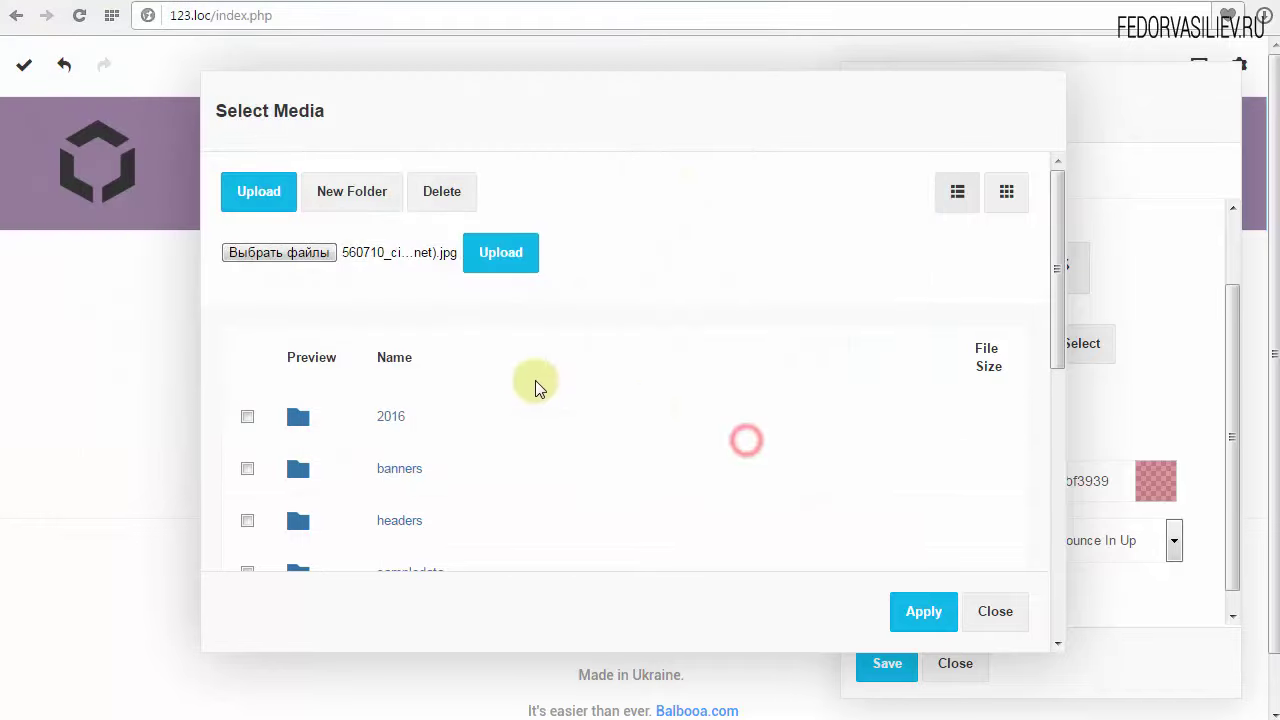
click(490, 253)
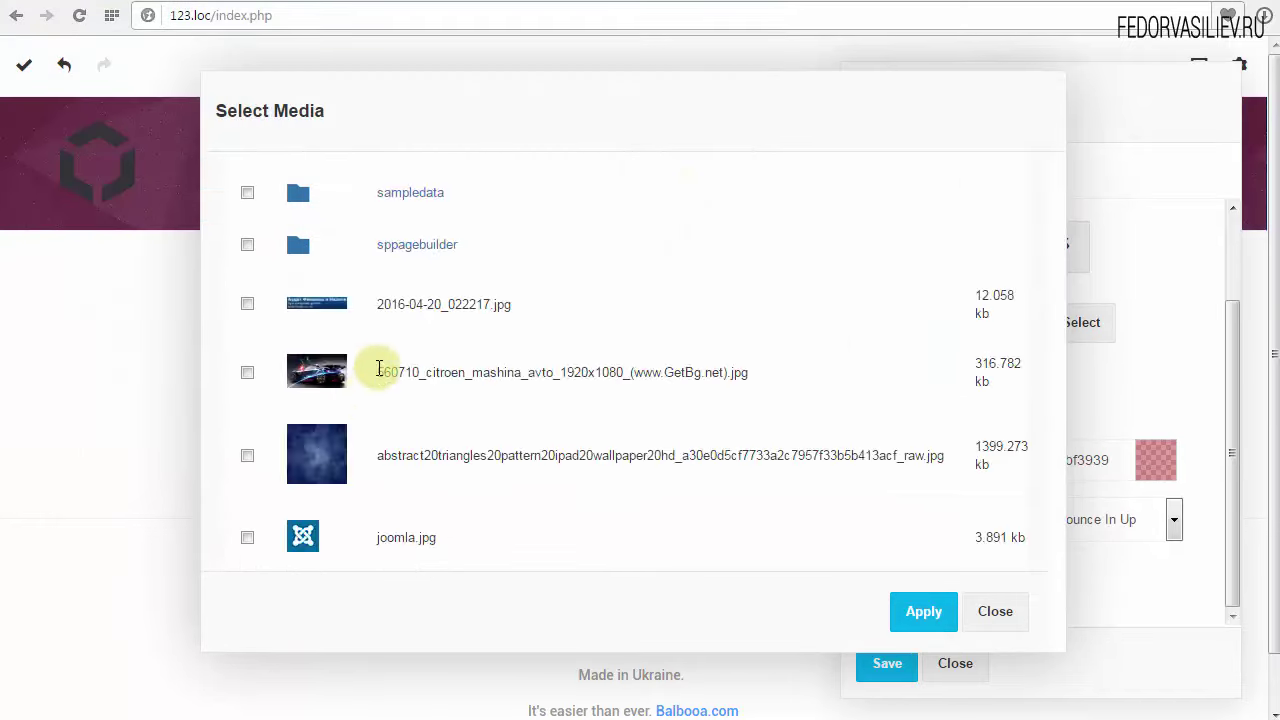
Apply the abstract triangles pattern image from the media library as the header's background
scroll(369, 361, down, 3)
scroll(369, 366, down, 1)
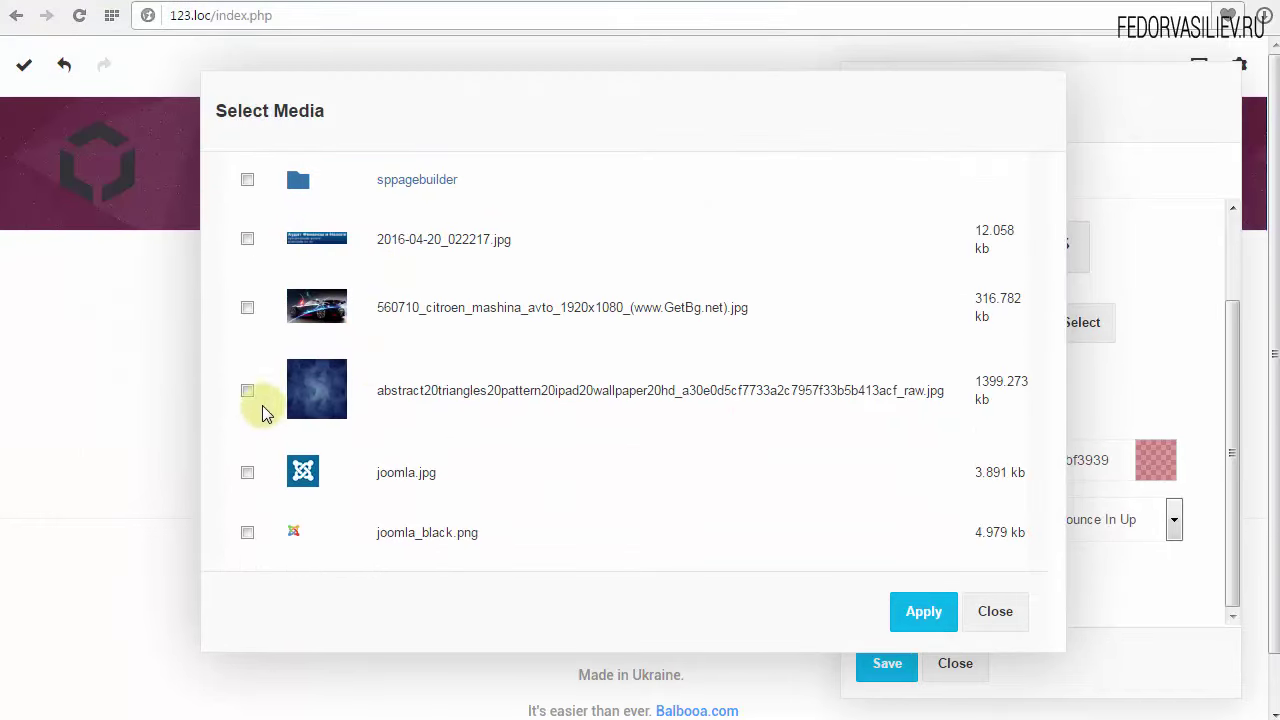
click(247, 391)
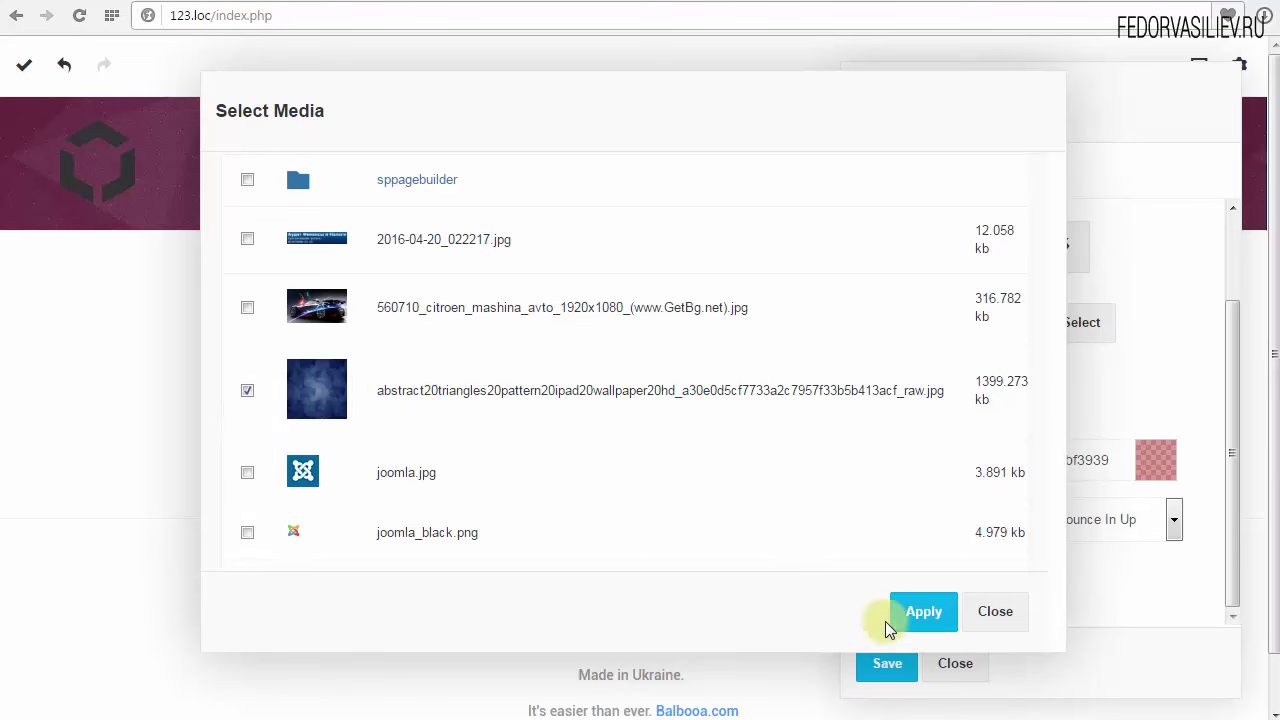
click(922, 612)
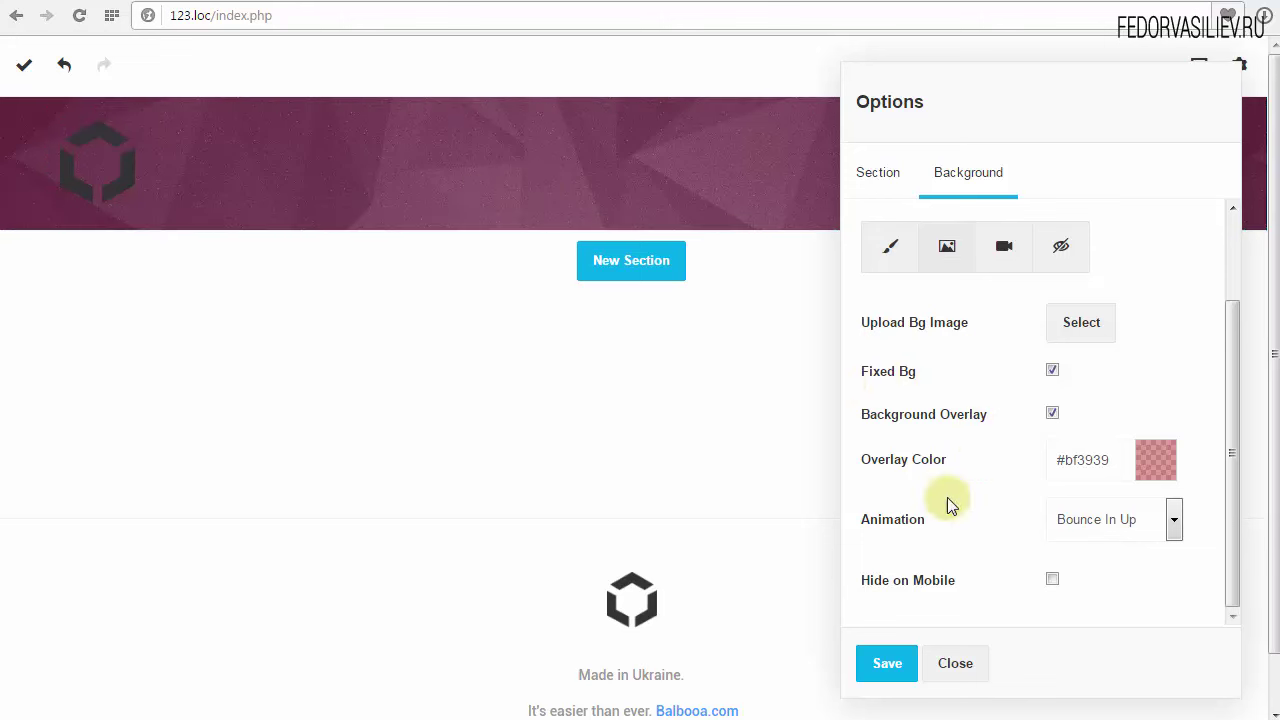
Save the header section's options and log in to the page editor with the pre-filled credentials
click(882, 668)
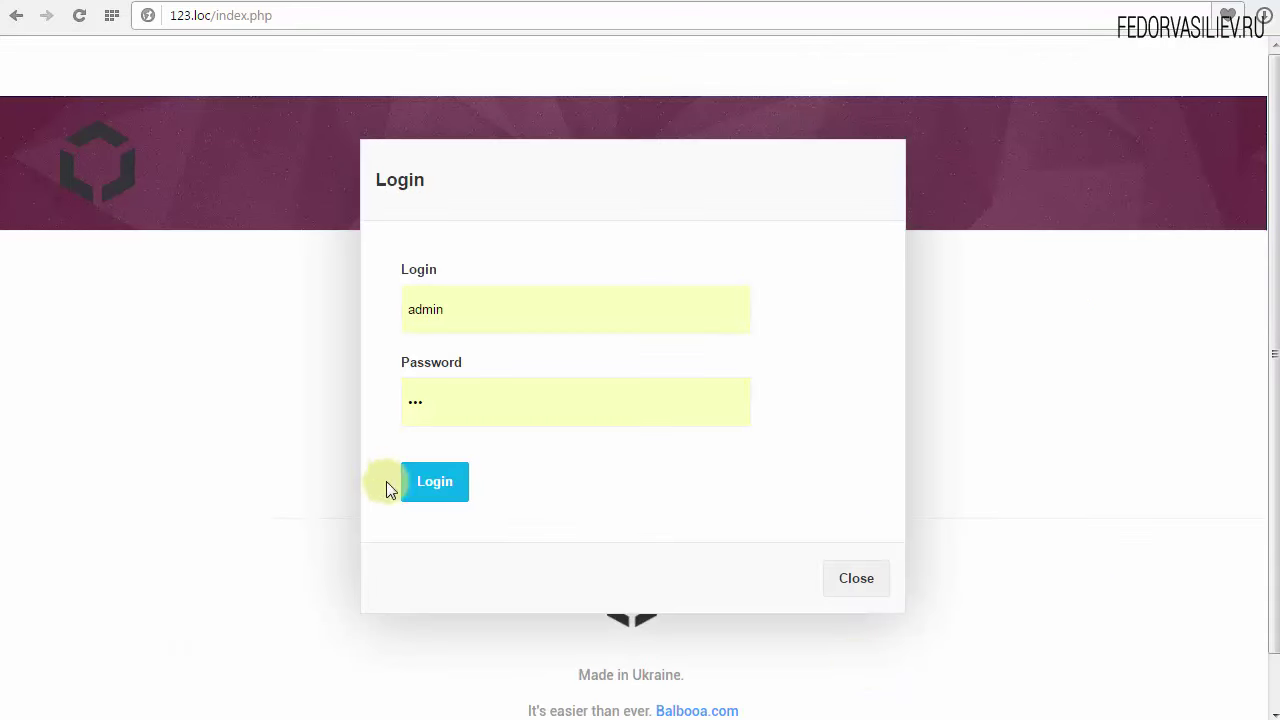
click(410, 484)
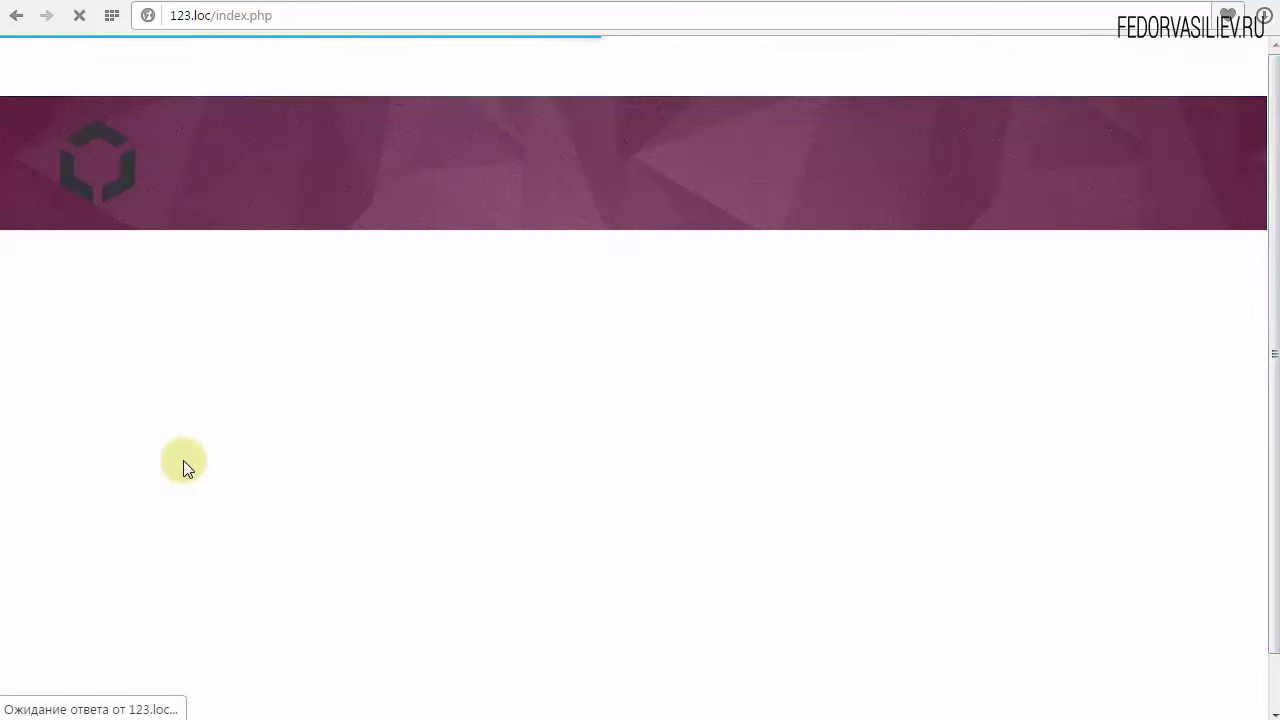
Examine how the header's fixed background image behaves while the page moves up and down
scroll(1266, 257, down, 1)
scroll(1266, 257, up, 1)
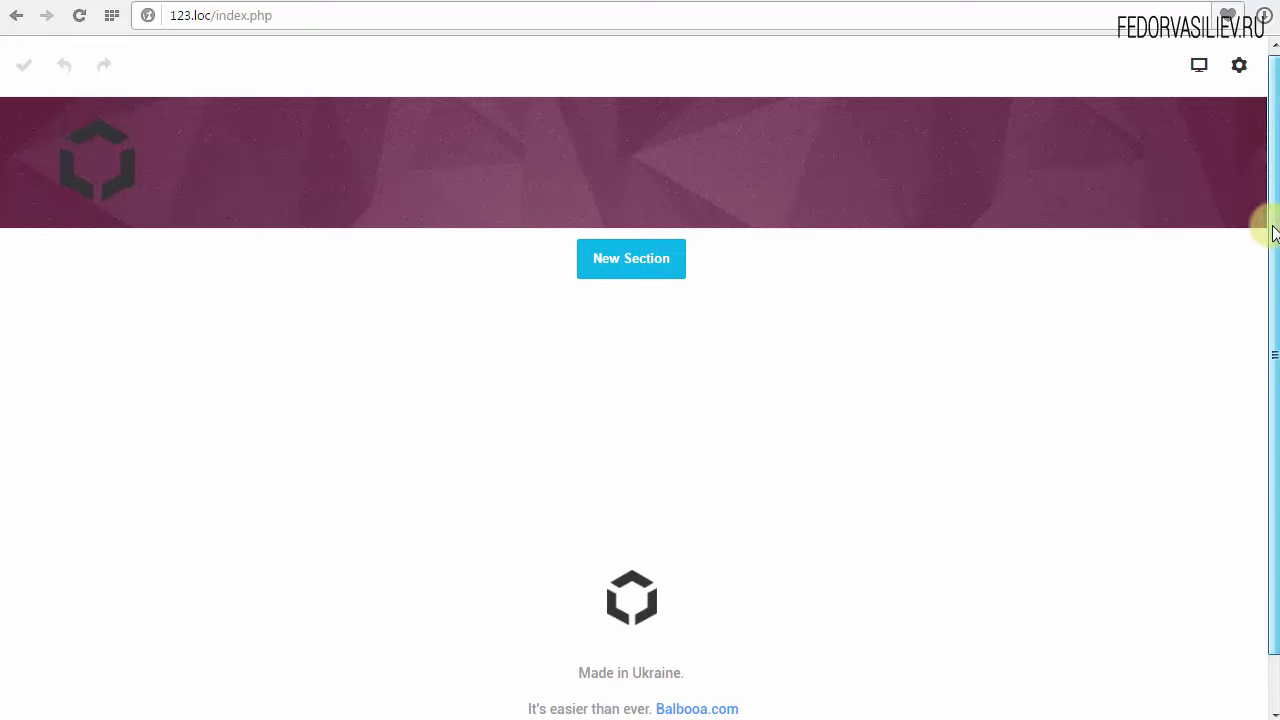
scroll(1273, 232, down, 1)
scroll(1266, 171, up, 1)
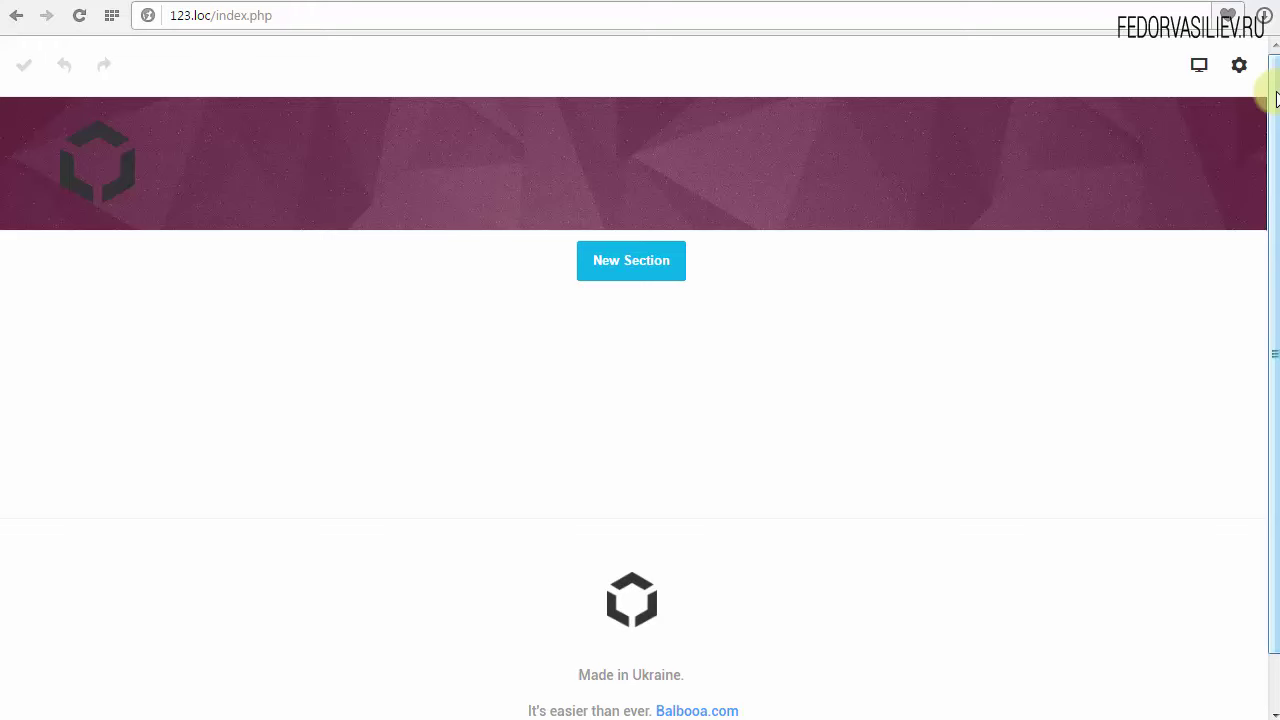
scroll(1260, 140, down, 1)
scroll(1266, 80, up, 1)
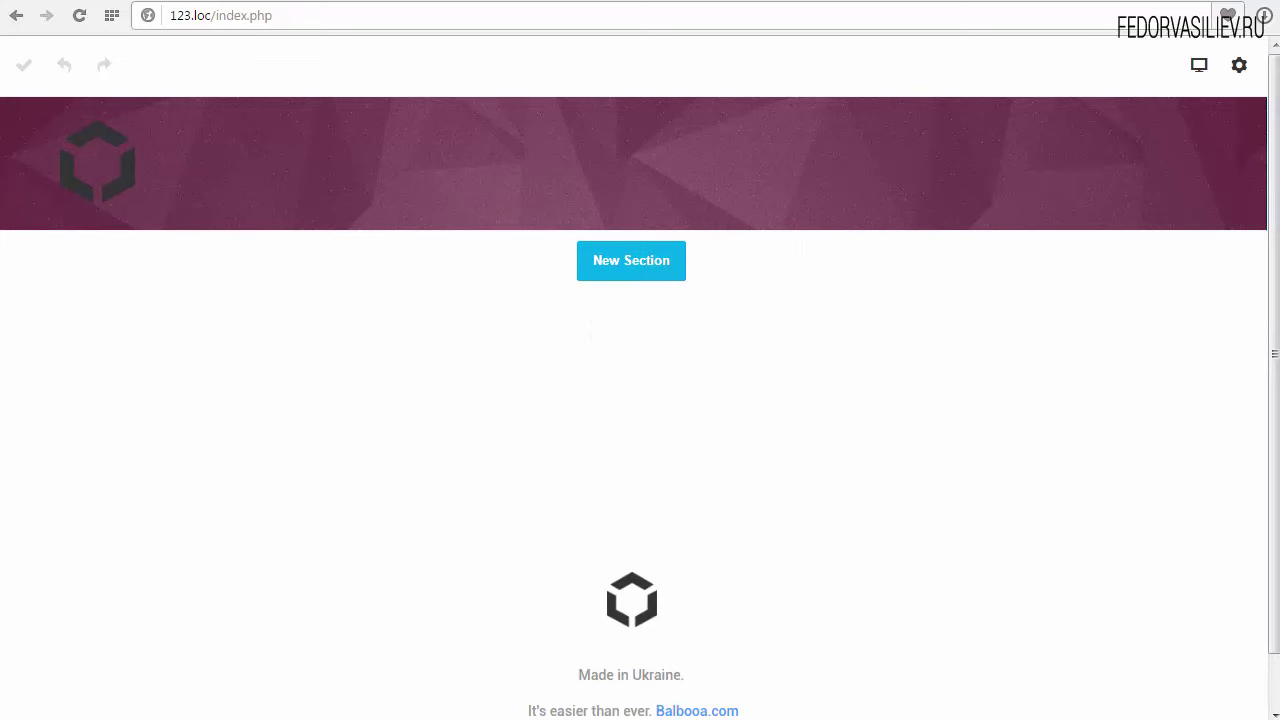
scroll(1268, 348, down, 1)
scroll(1268, 408, up, 1)
scroll(1268, 282, down, 1)
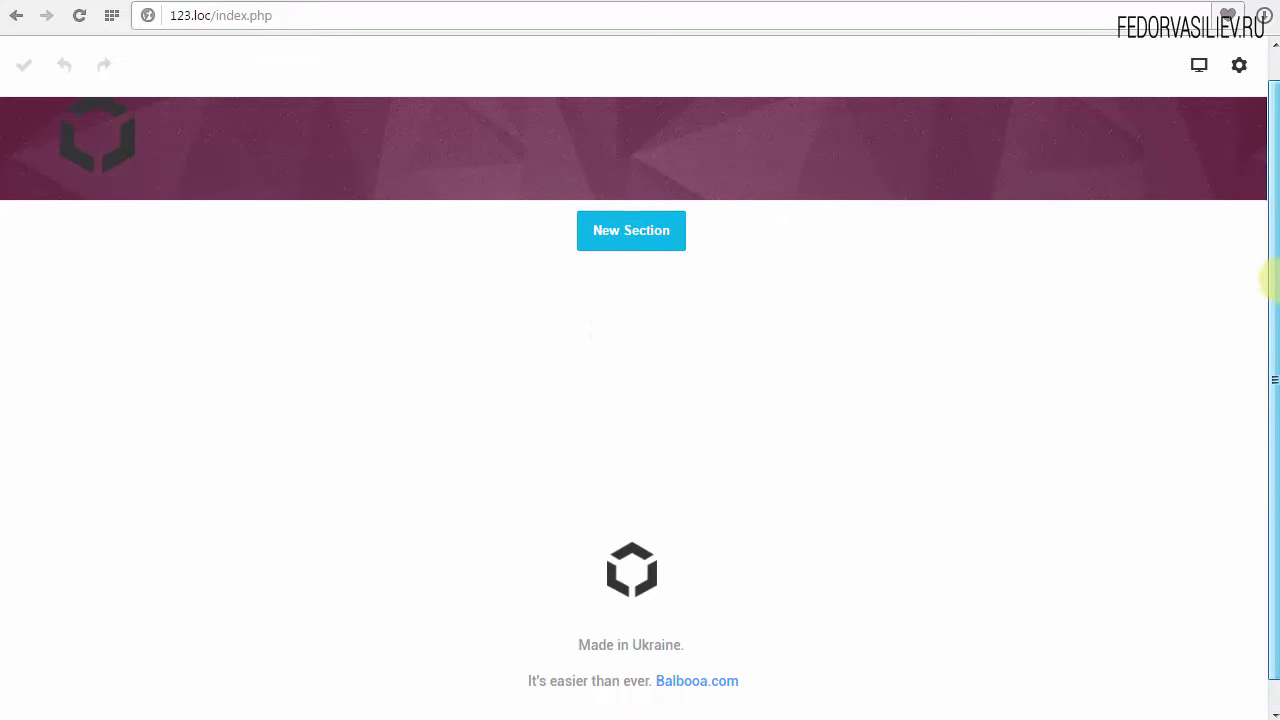
scroll(1262, 262, up, 1)
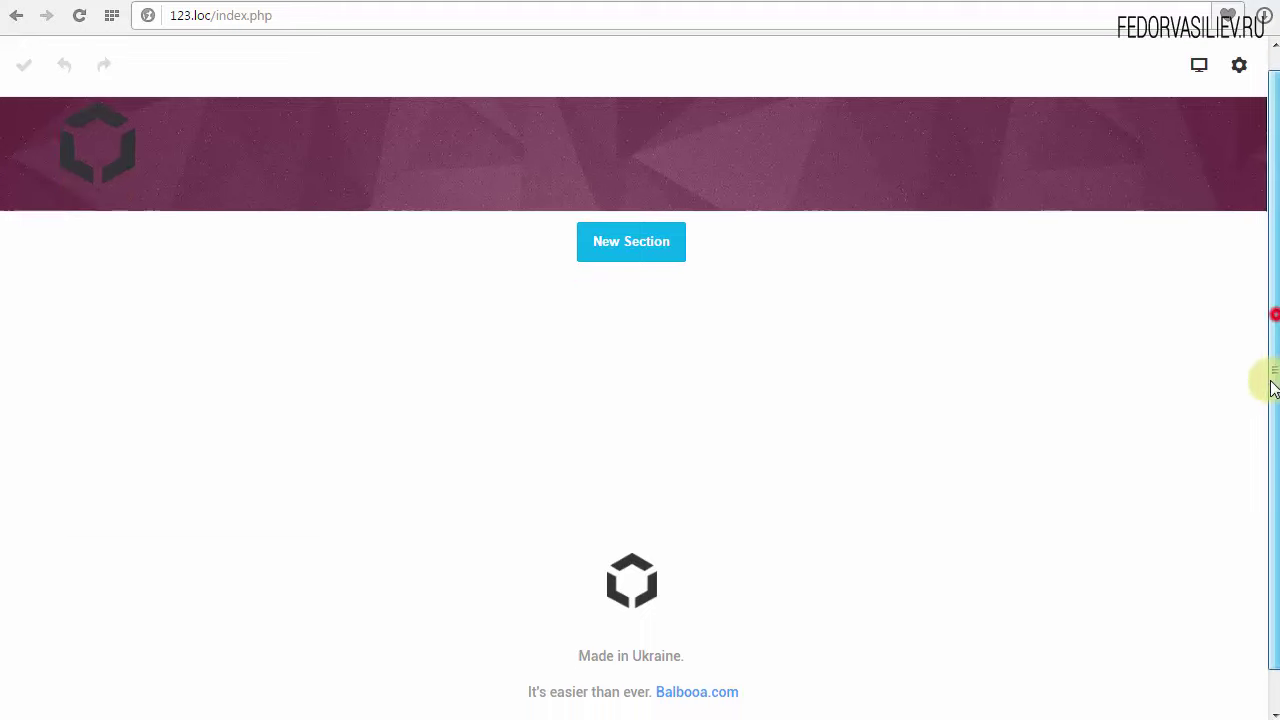
drag(1272, 388, 1269, 229)
Turn off the background overlay in the header section's image background options
mouse_move(325, 215)
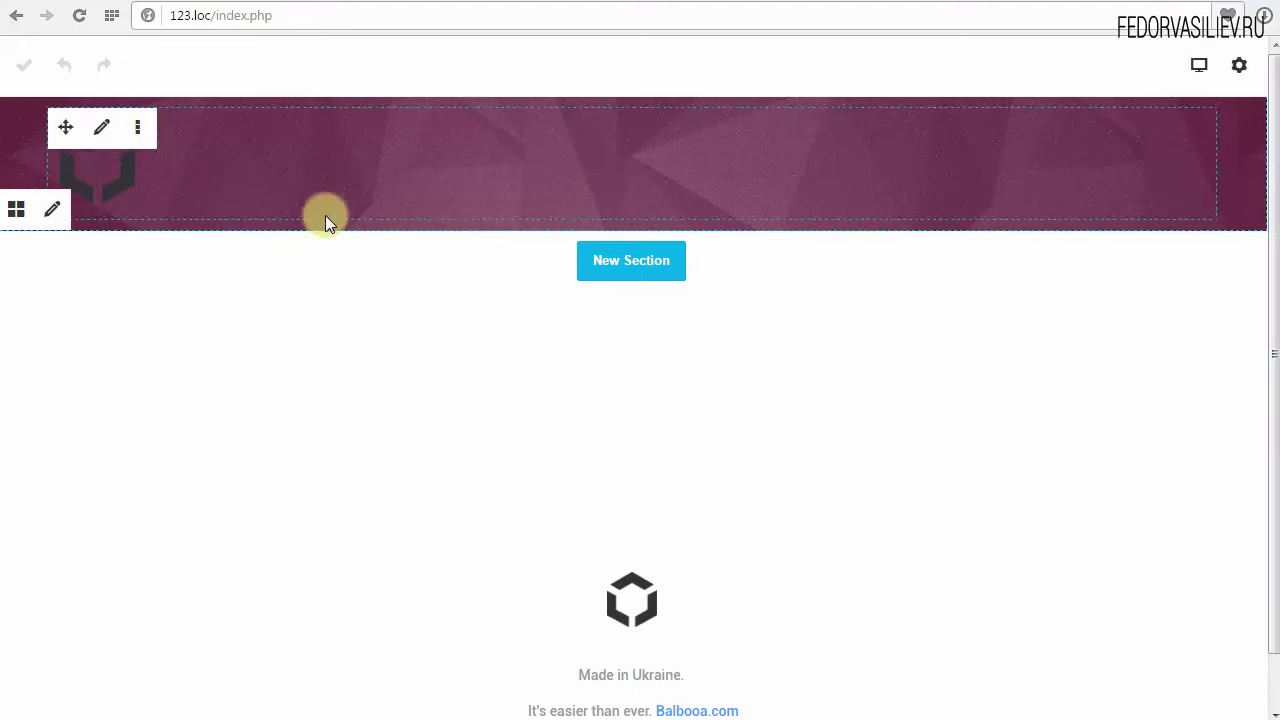
click(52, 216)
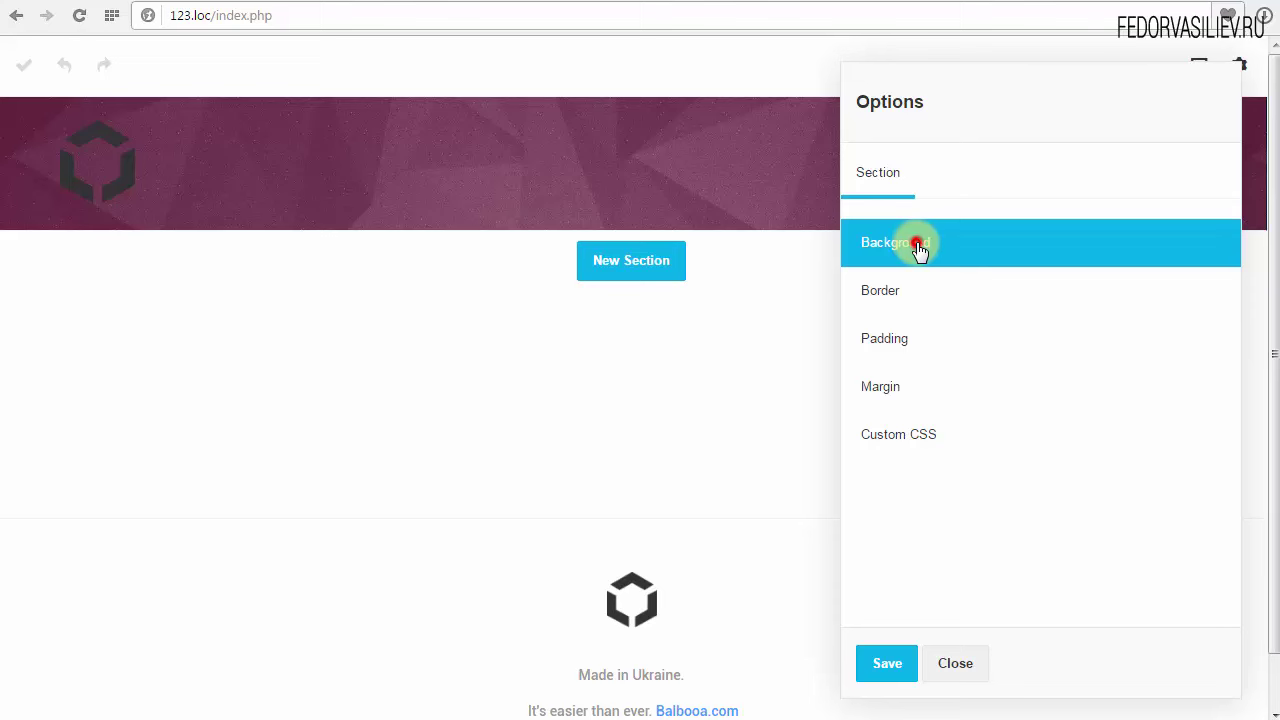
click(918, 246)
click(946, 362)
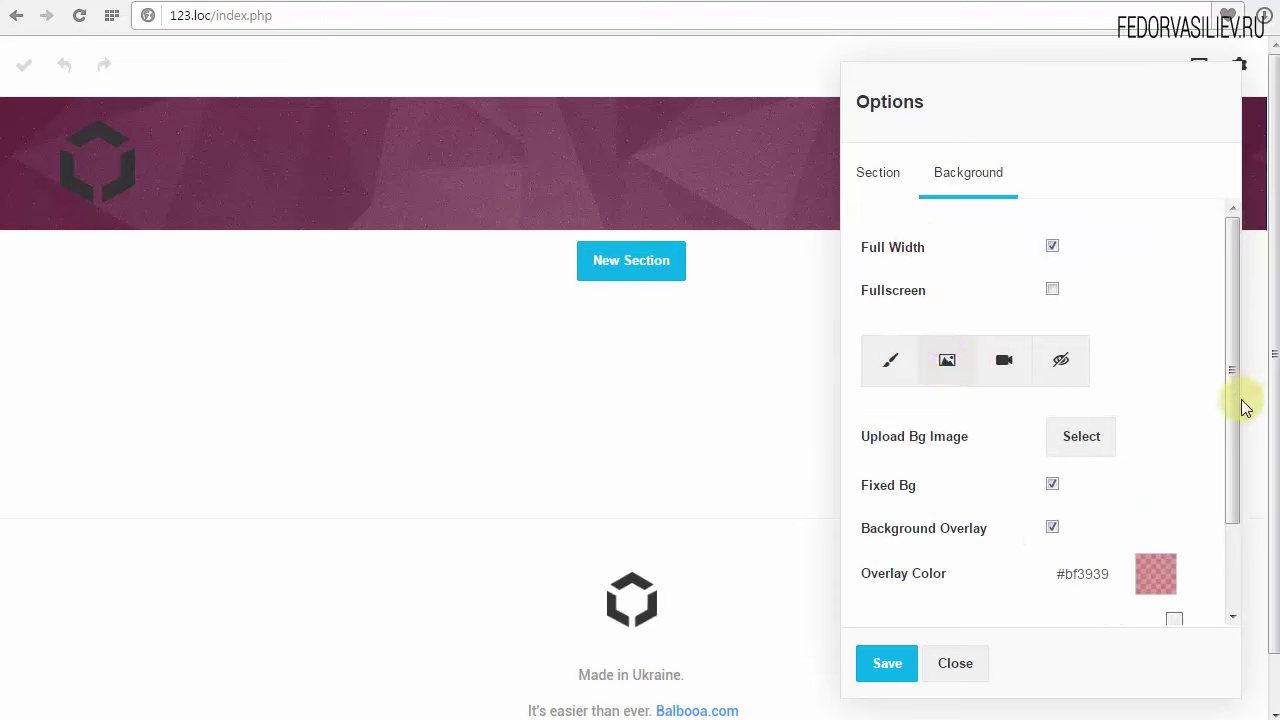
drag(1228, 448, 1215, 524)
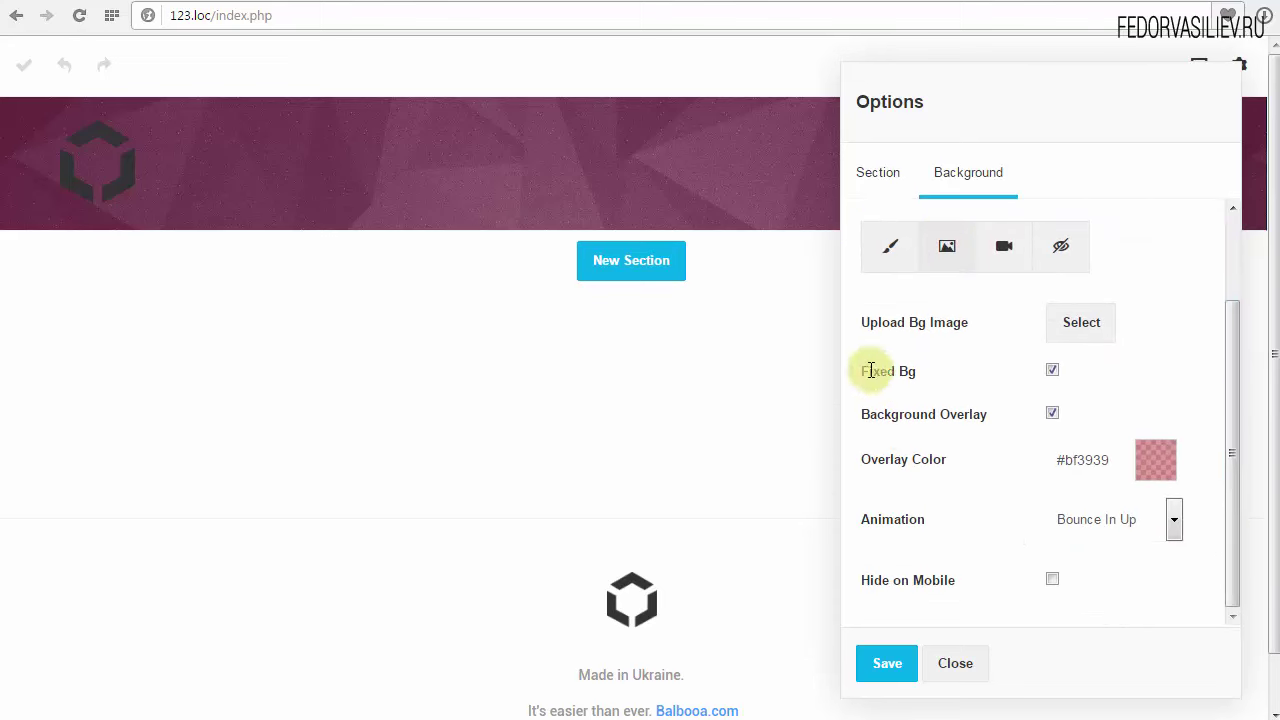
click(1051, 418)
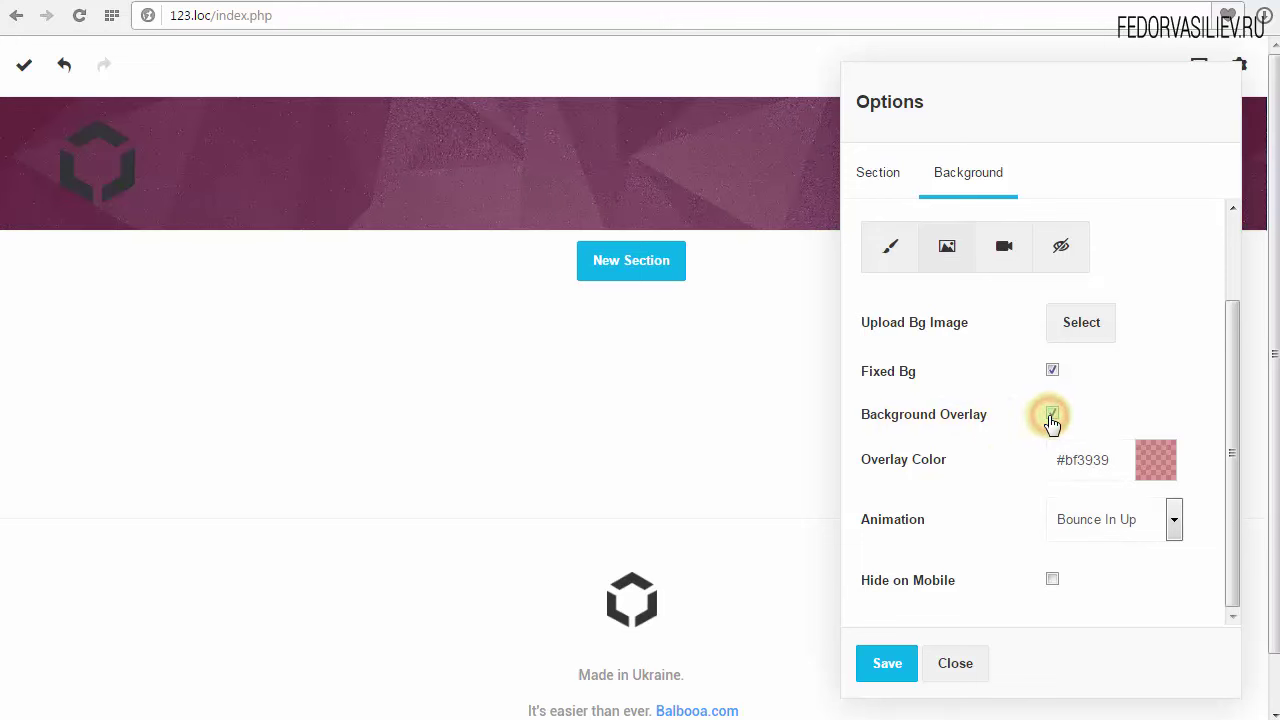
click(1051, 418)
click(1051, 416)
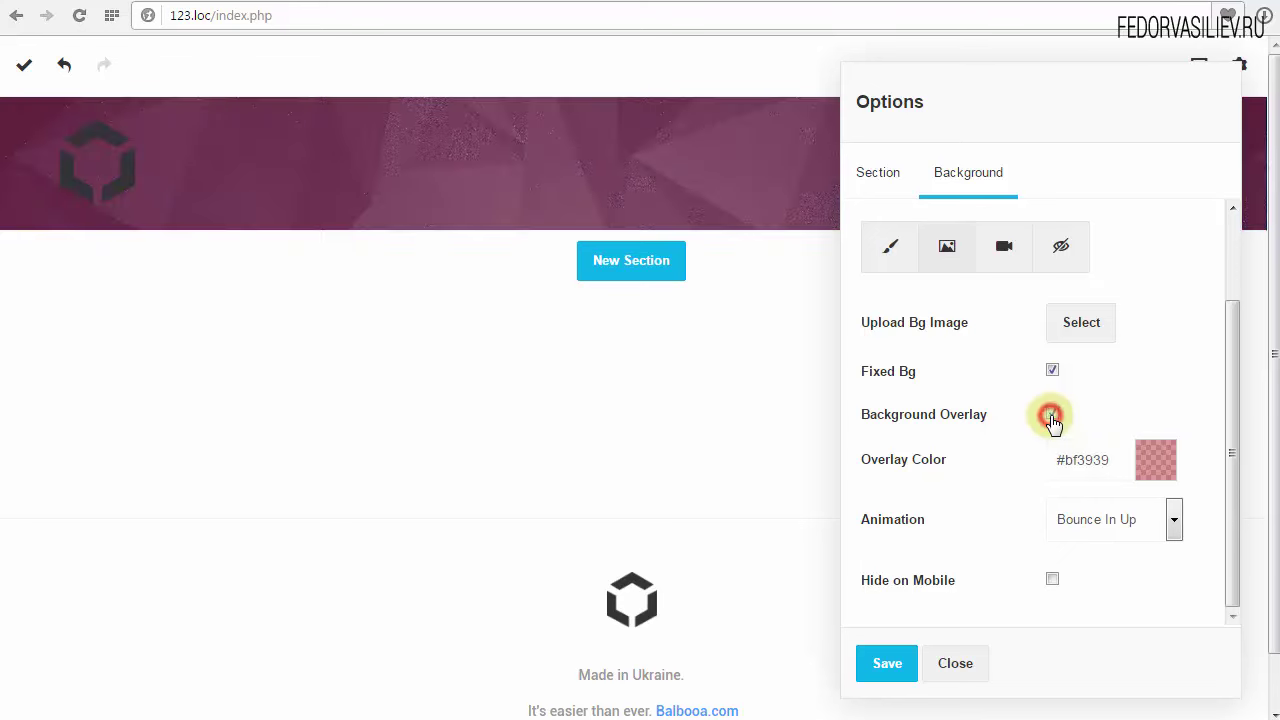
click(1051, 416)
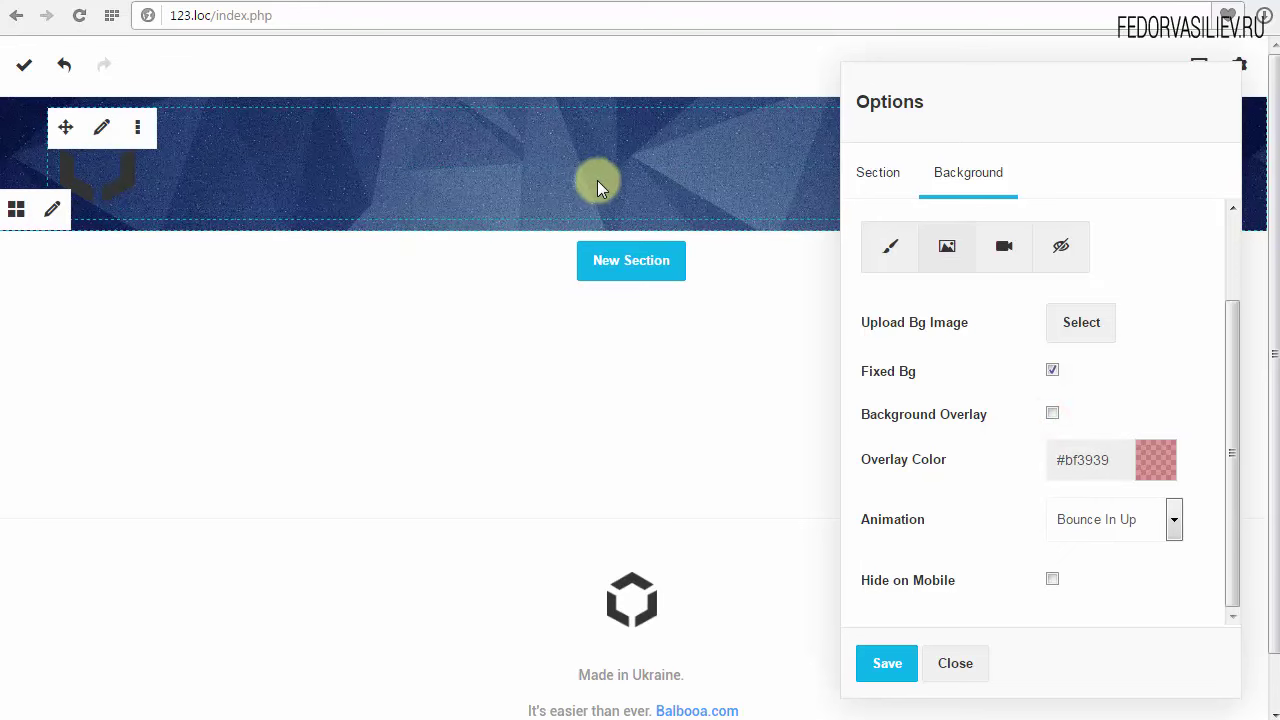
Try the Fullscreen option on the header section, then switch it back off
scroll(950, 330, up, 1)
click(885, 272)
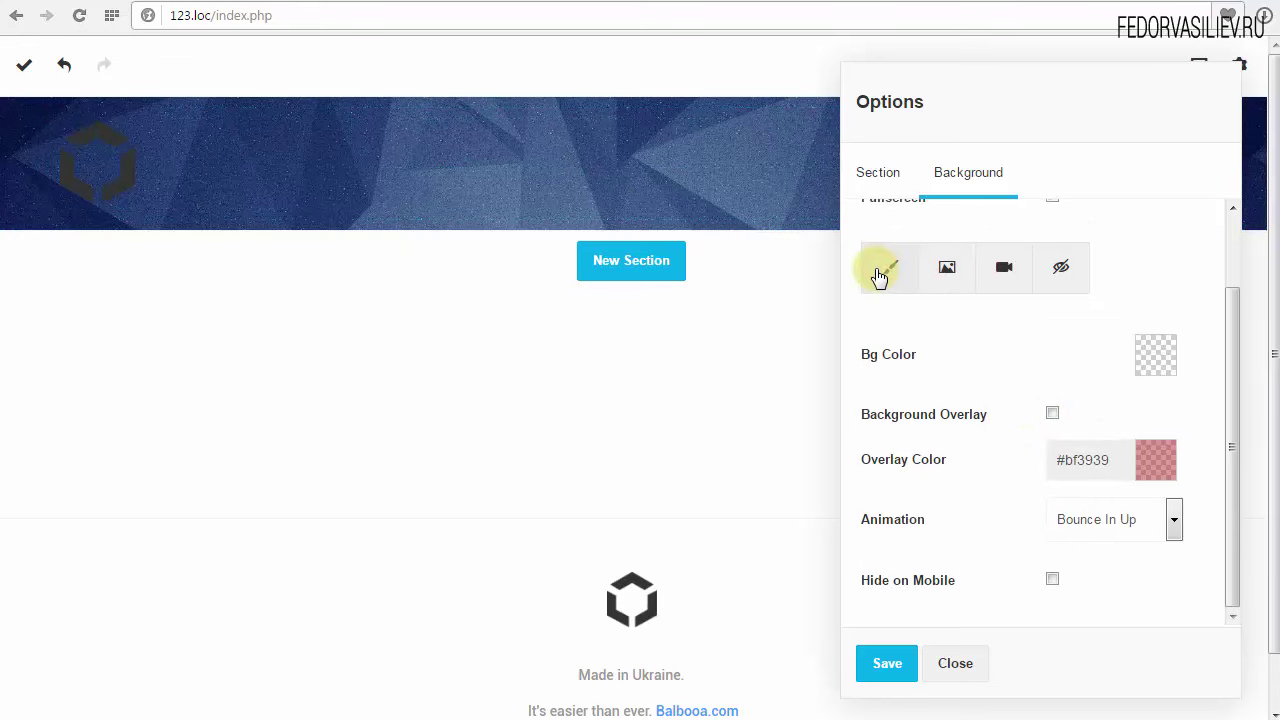
scroll(943, 323, up, 1)
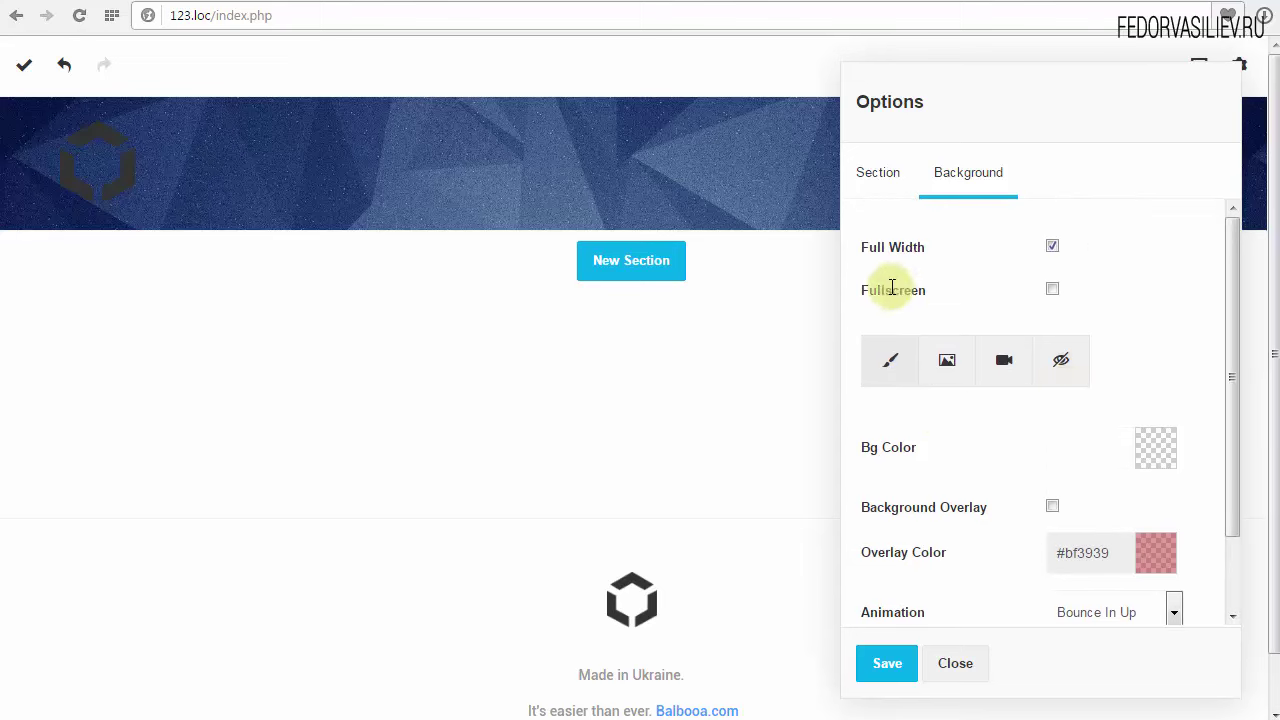
drag(861, 290, 920, 289)
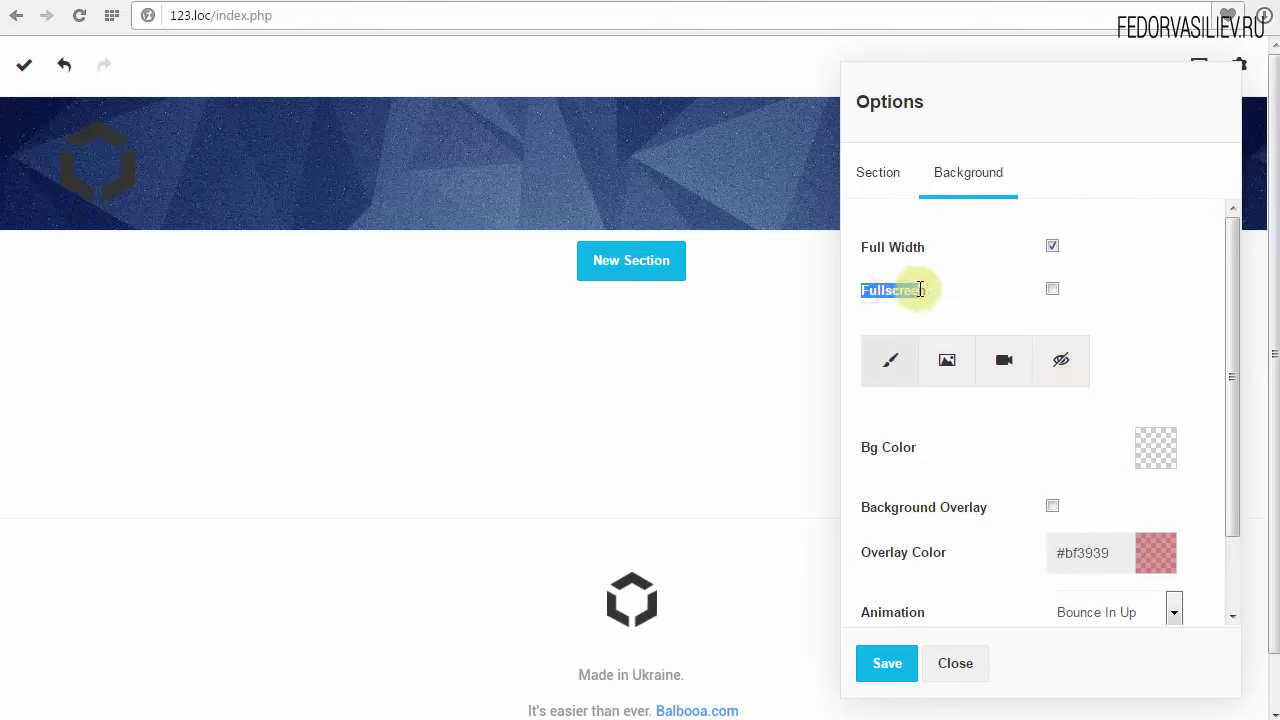
click(1053, 290)
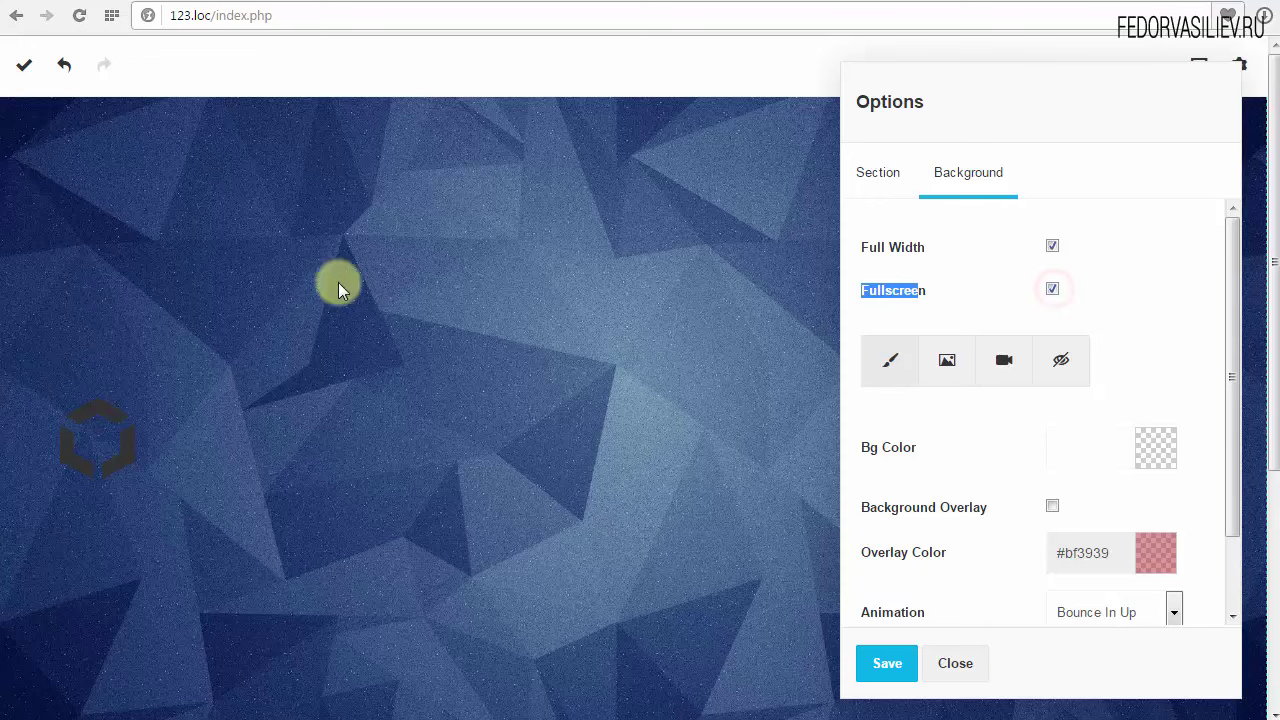
mouse_move(1268, 258)
mouse_down()
mouse_move(1266, 400)
mouse_move(1274, 278)
mouse_move(1260, 351)
mouse_move(1263, 286)
mouse_move(1266, 276)
mouse_move(1269, 371)
mouse_move(1255, 250)
mouse_up()
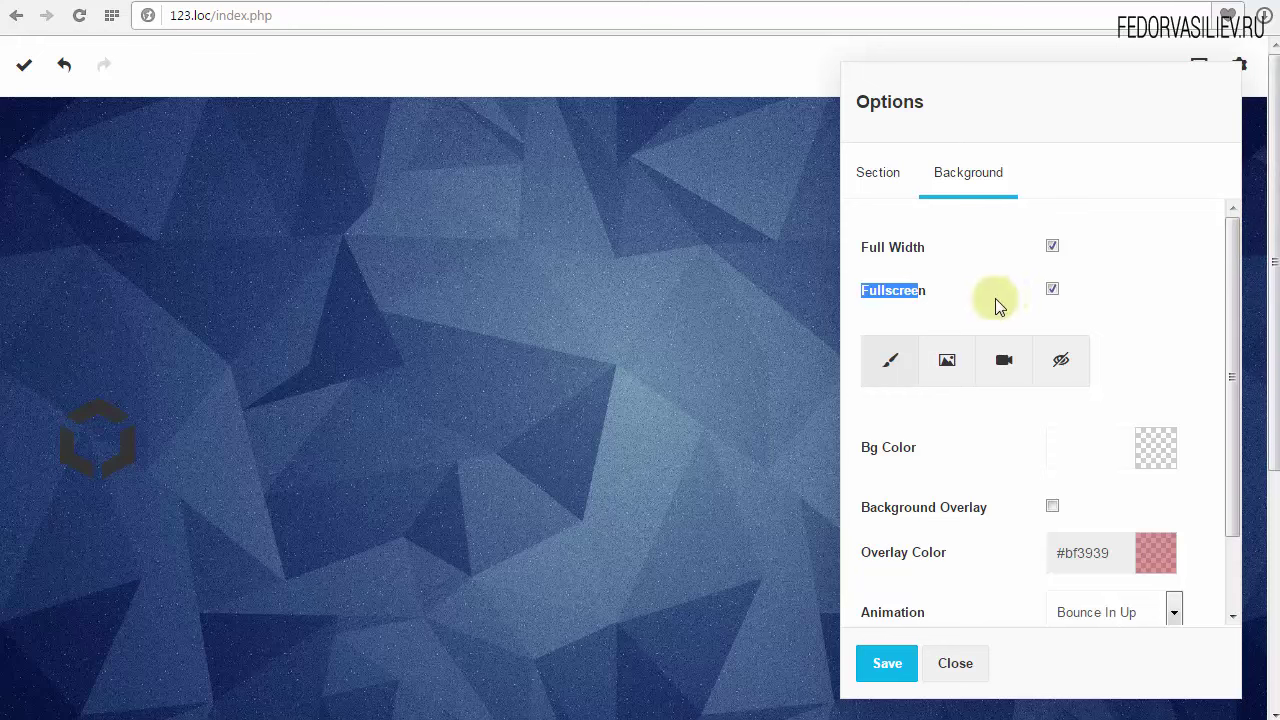
click(1051, 290)
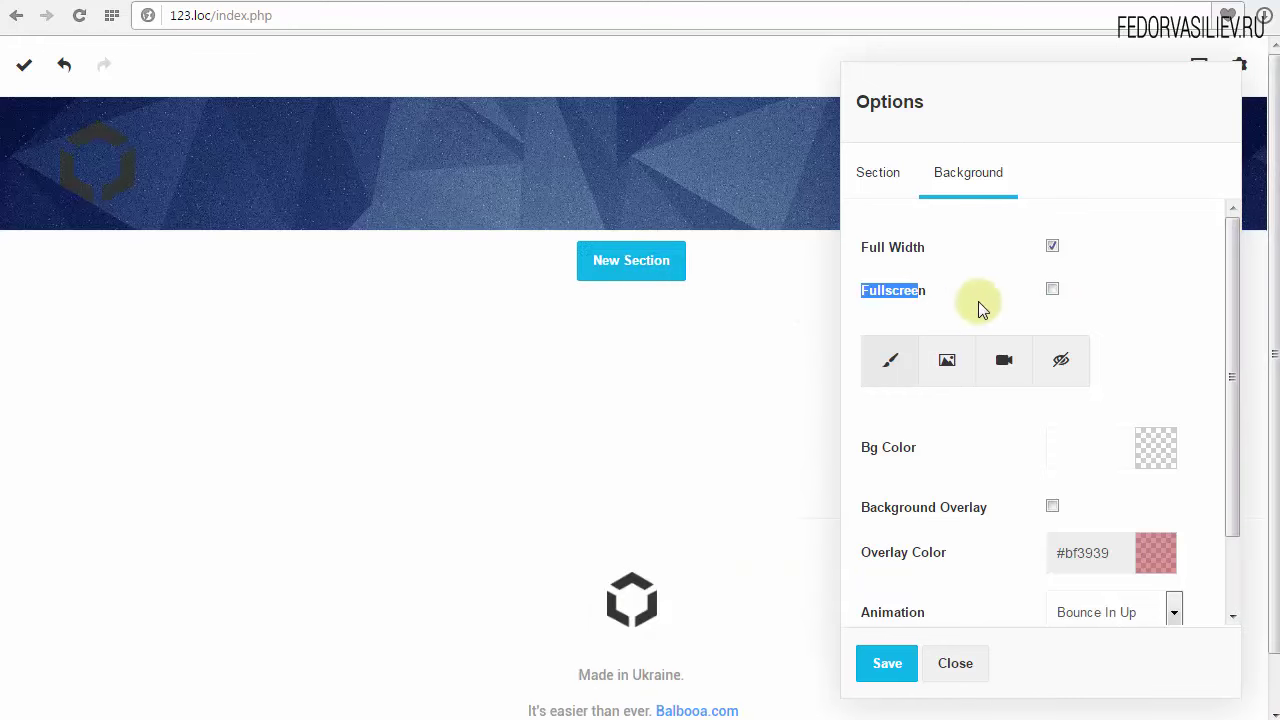
Turn off Fixed Bg for the header's background image and check how the page moves
scroll(1216, 510, down, 2)
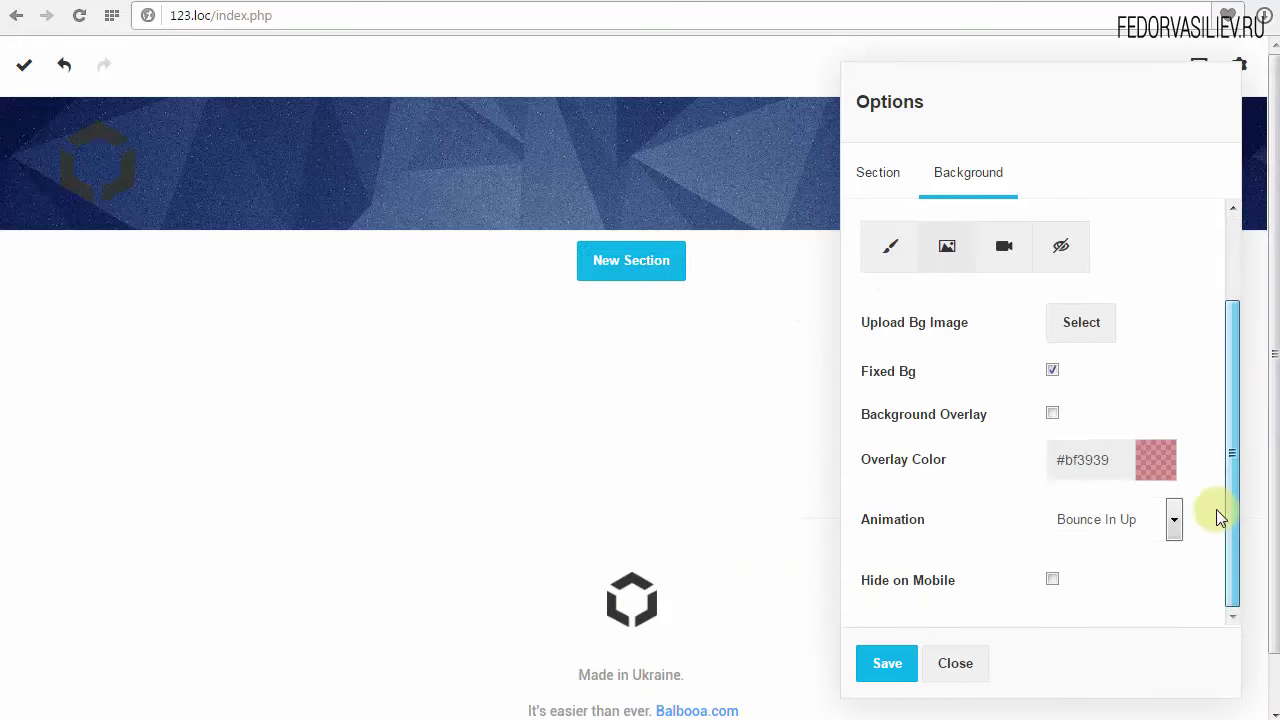
scroll(1220, 470, up, 2)
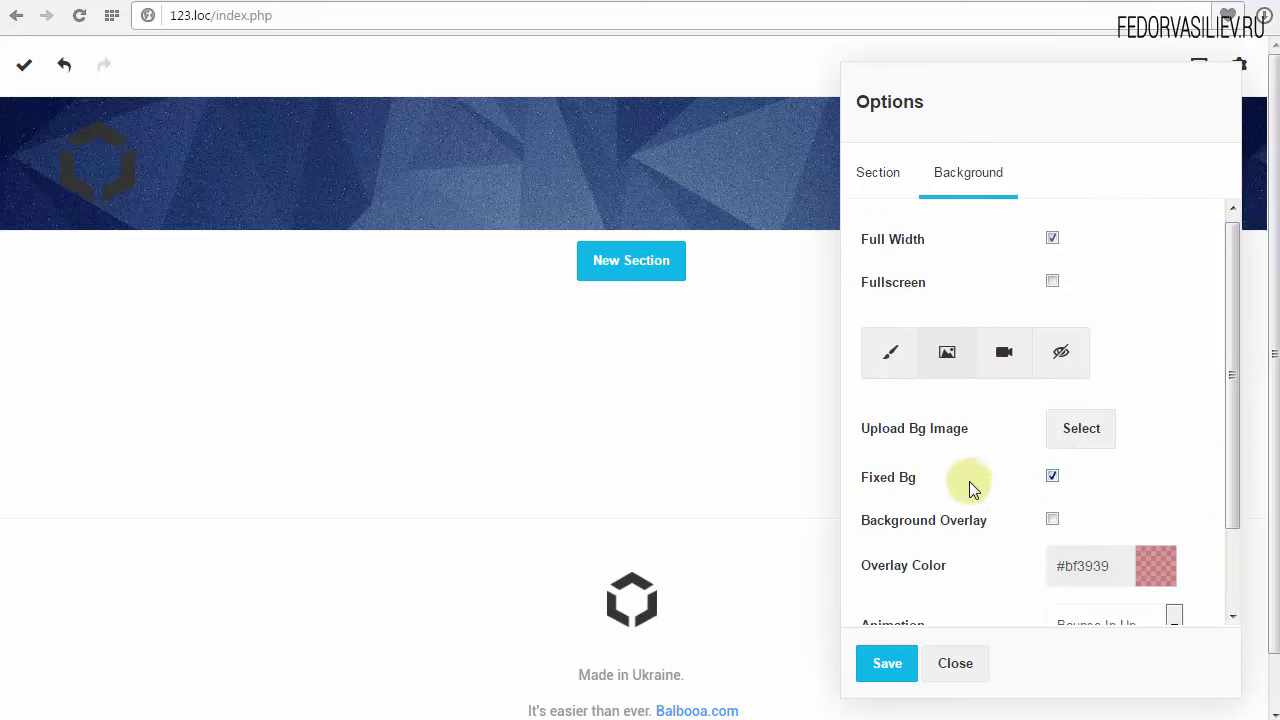
click(1052, 477)
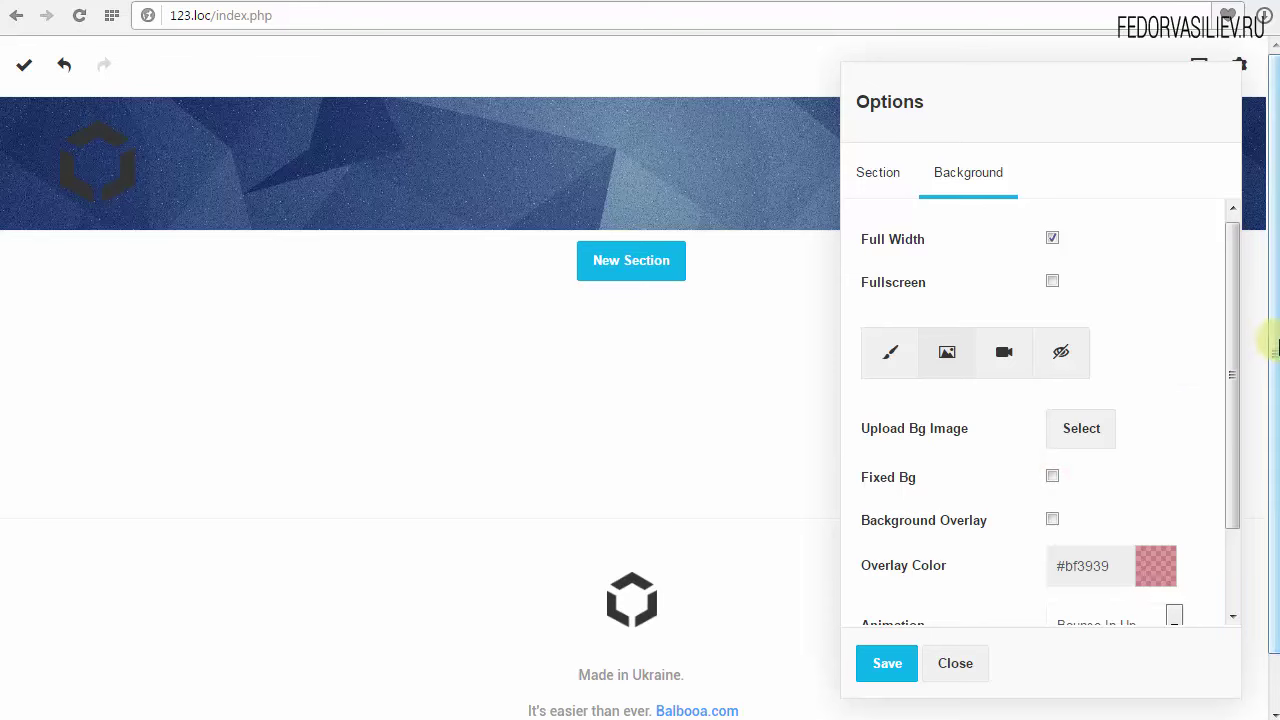
drag(1274, 337, 1271, 249)
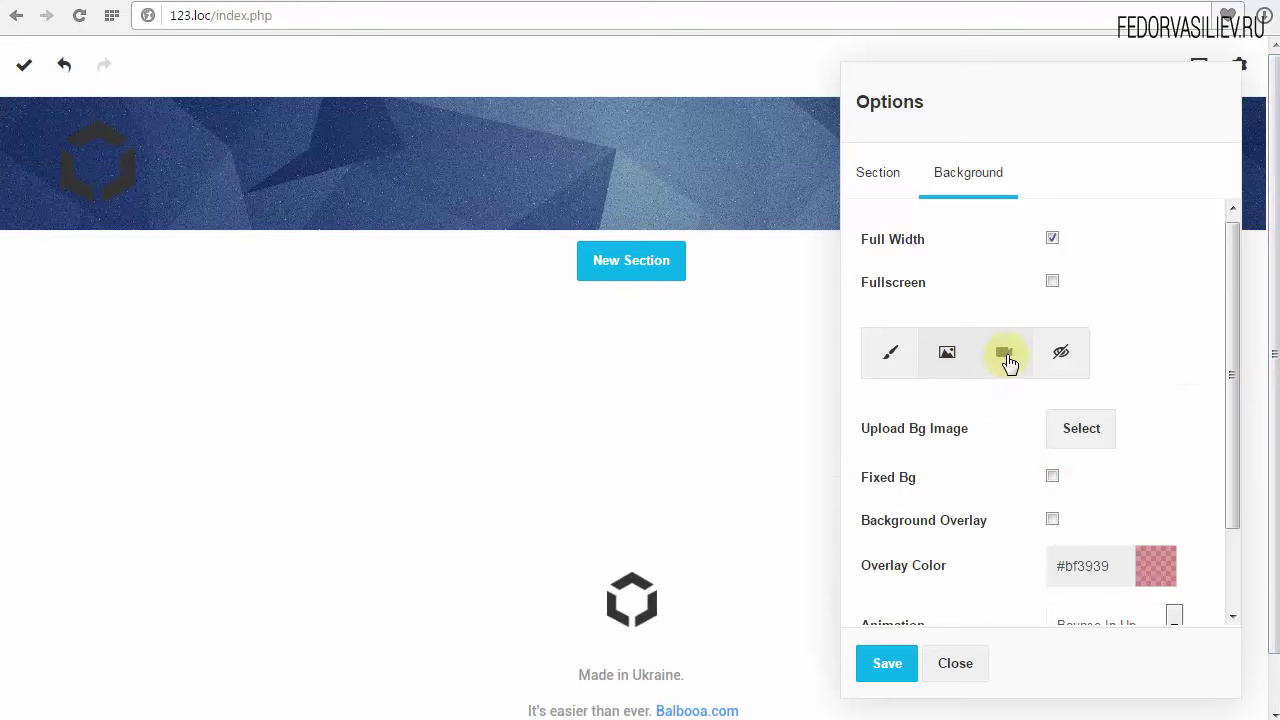
Switch the header section's background type to video and open the YouTube Video ID for editing
click(1004, 360)
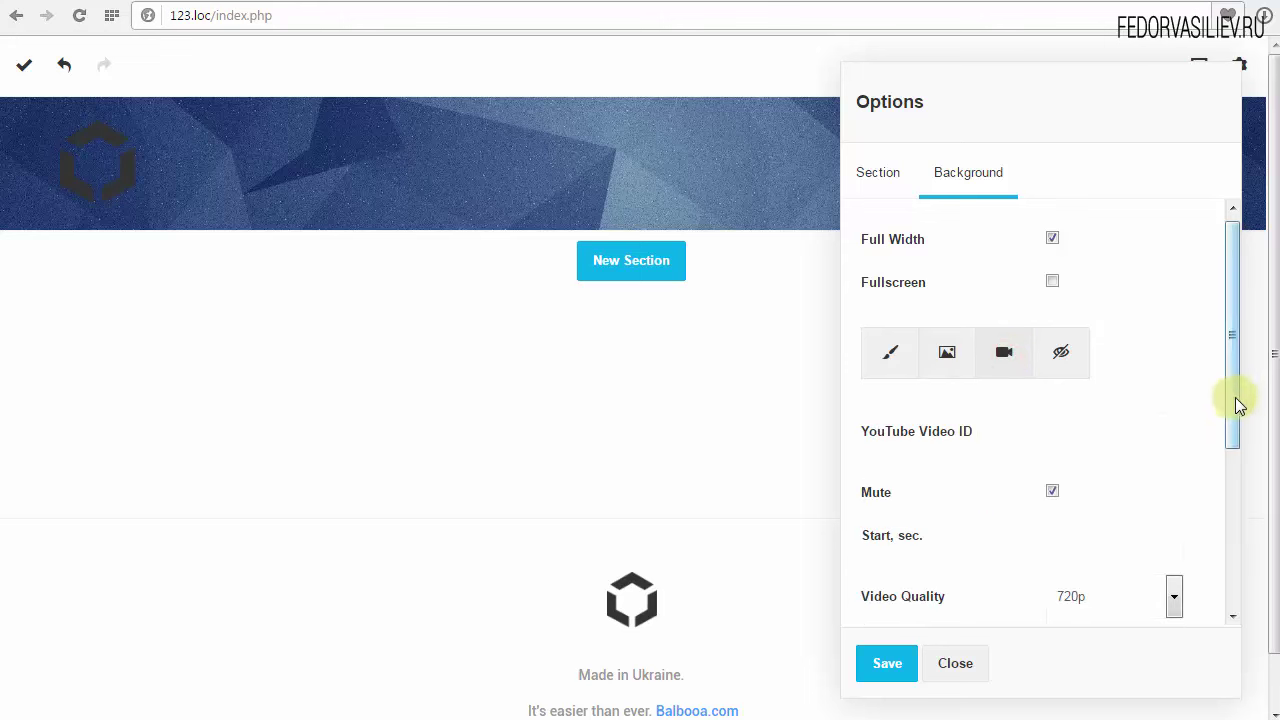
drag(1233, 397, 1232, 432)
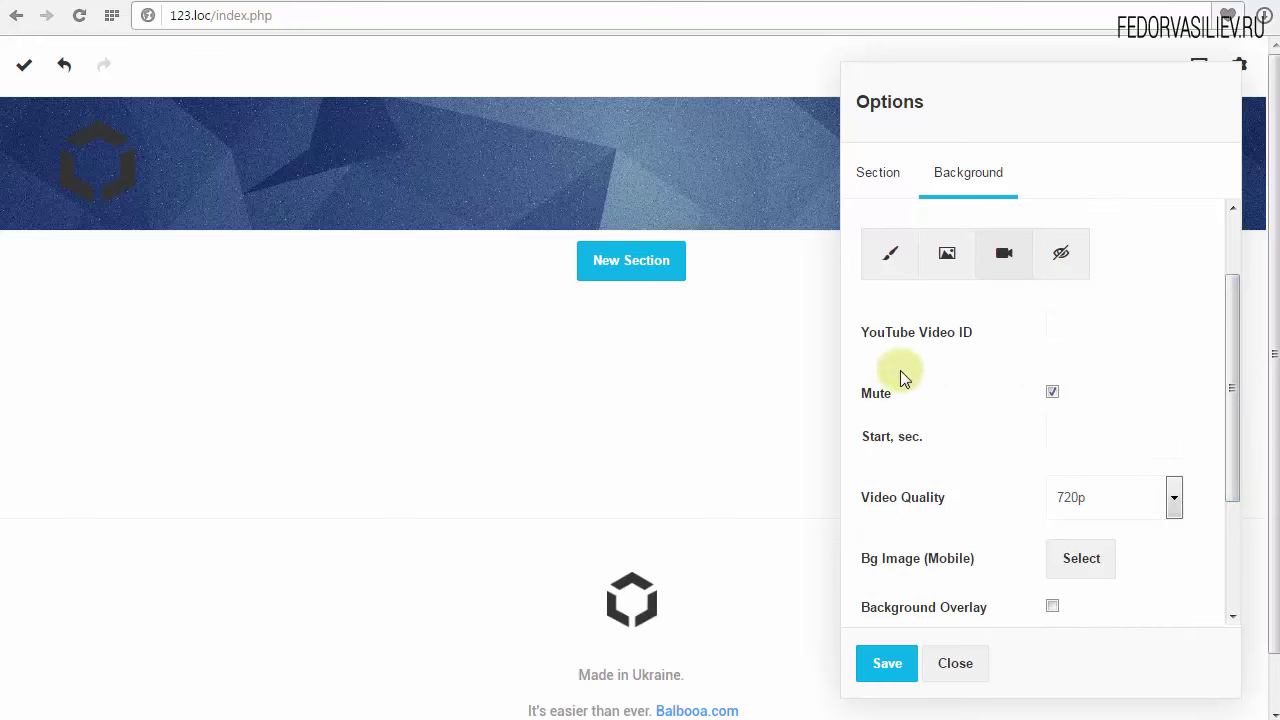
click(1085, 332)
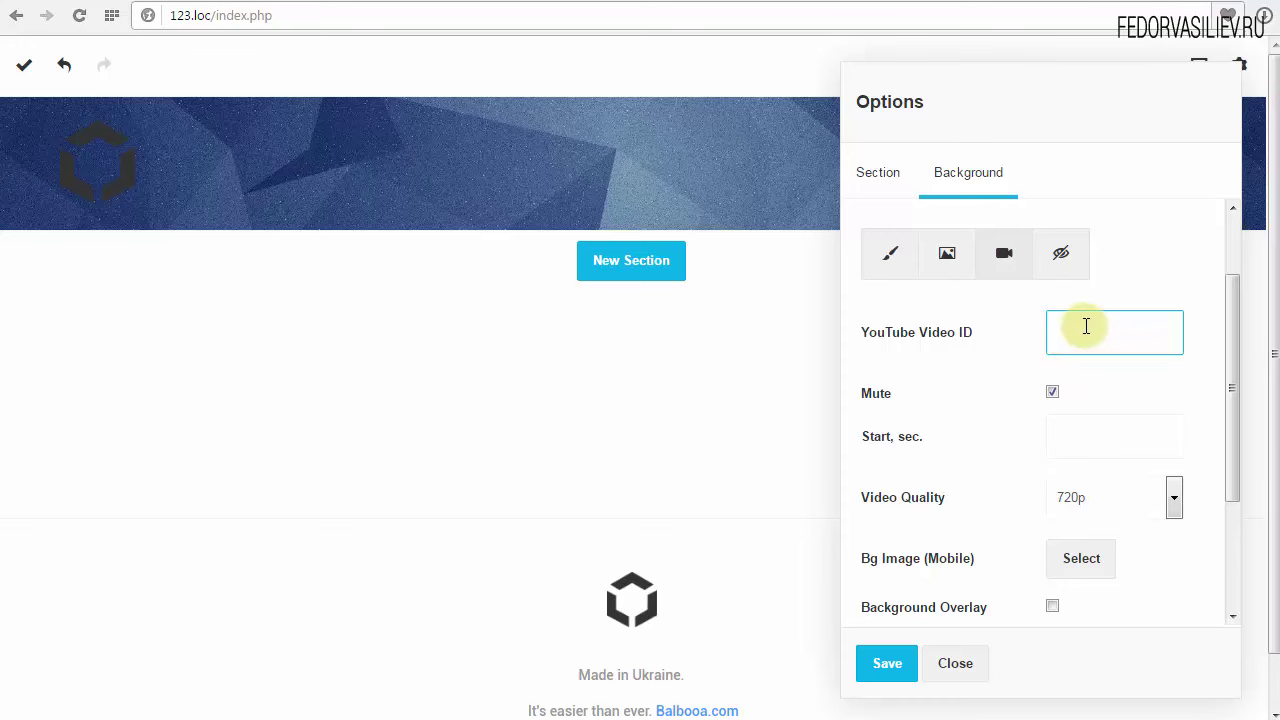
Switch to the open YouTube video page and copy the video ID W_RVGjeire8 from its address
key(ctrl+Tab)
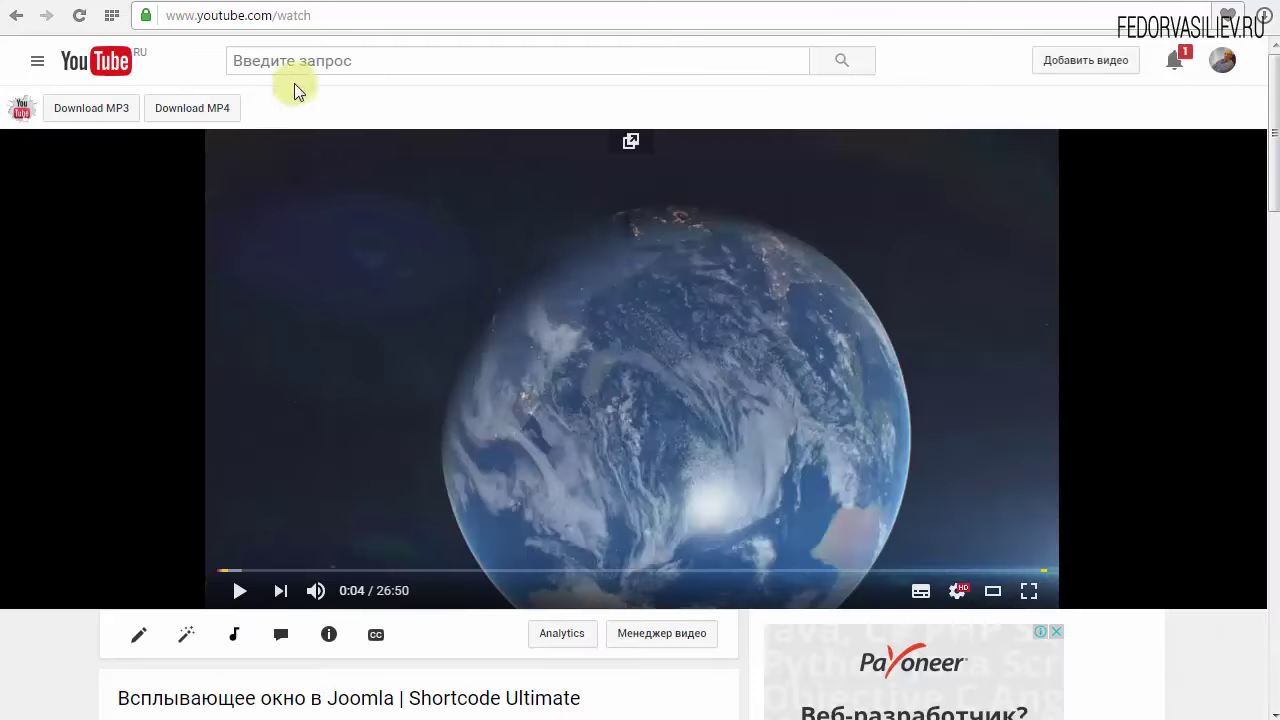
click(256, 24)
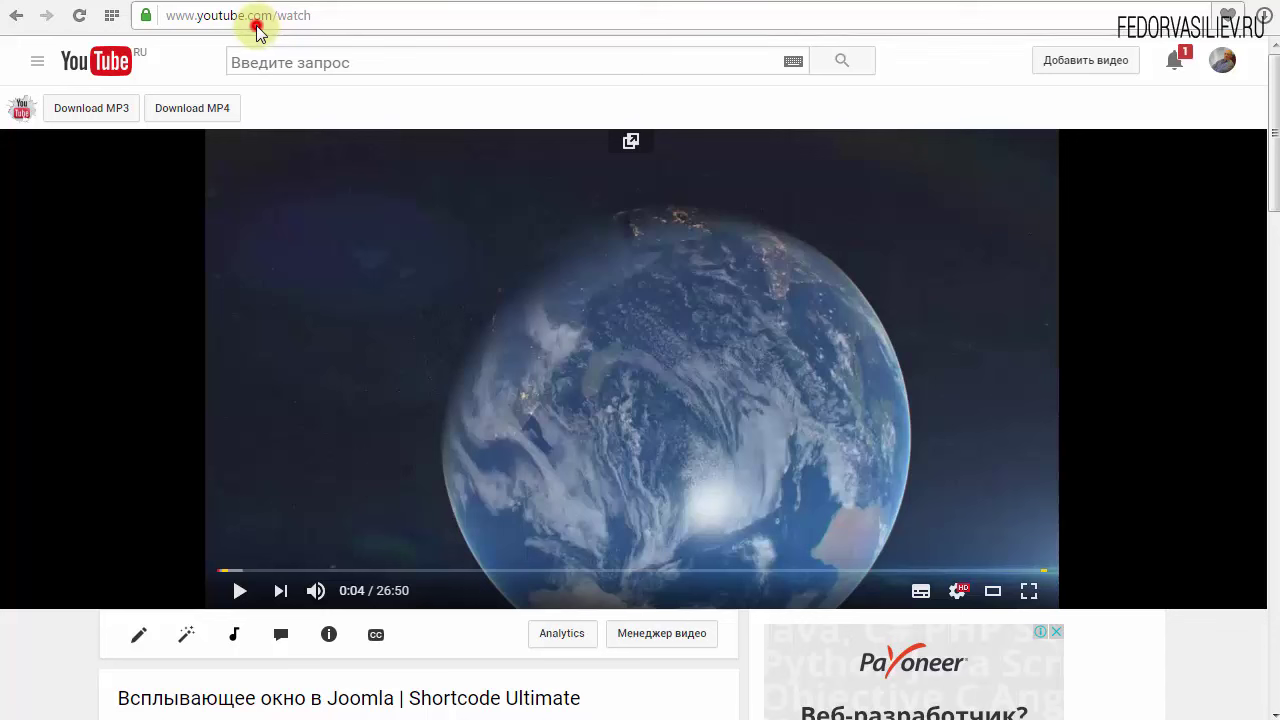
click(310, 20)
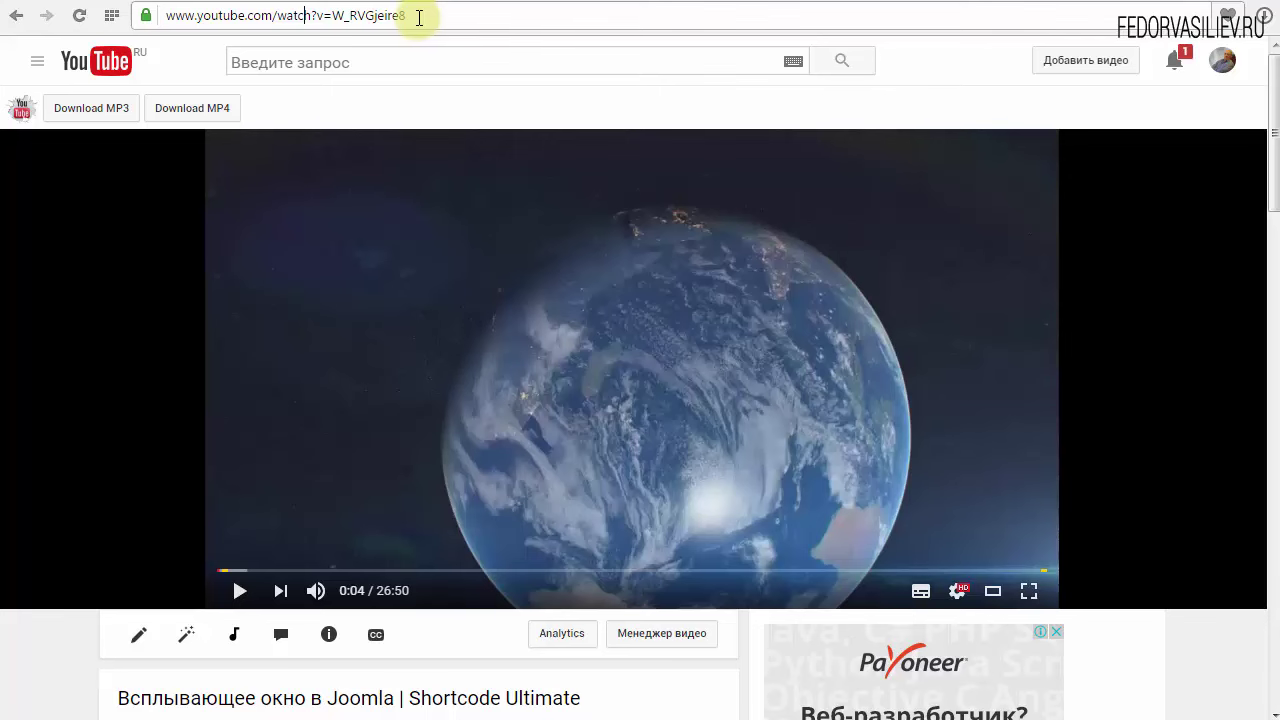
drag(419, 17, 347, 24)
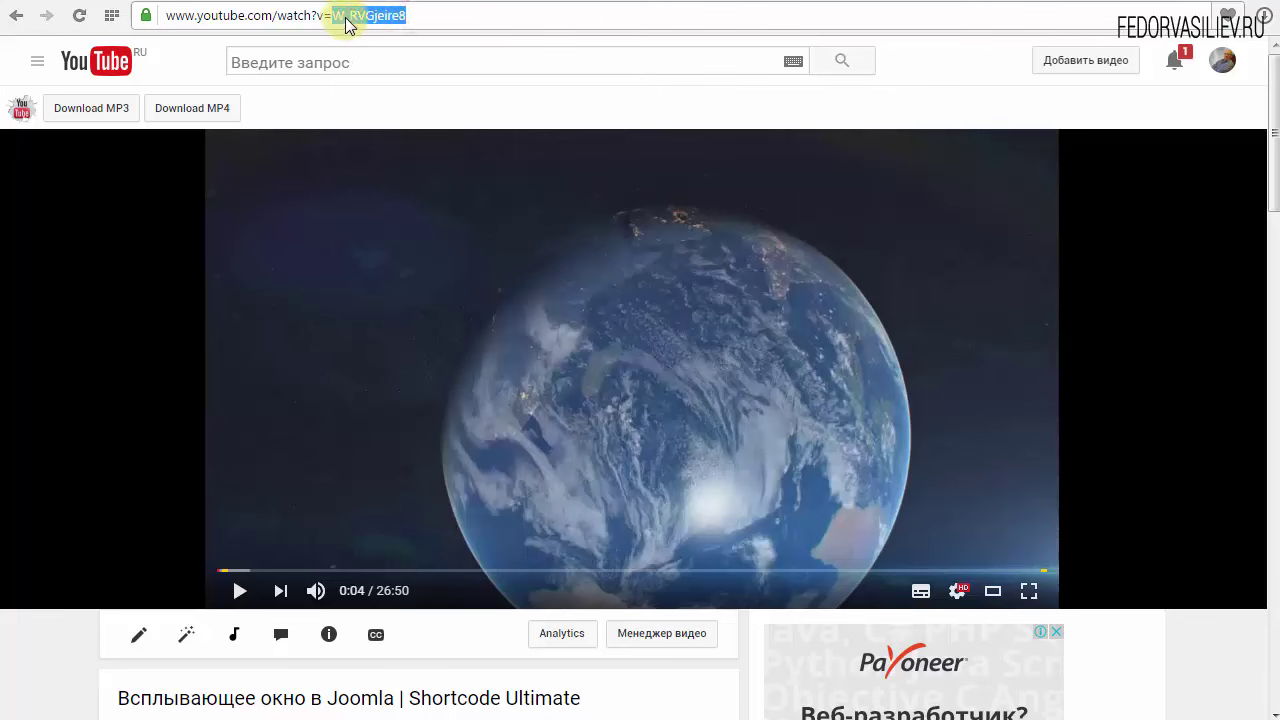
right_click(347, 24)
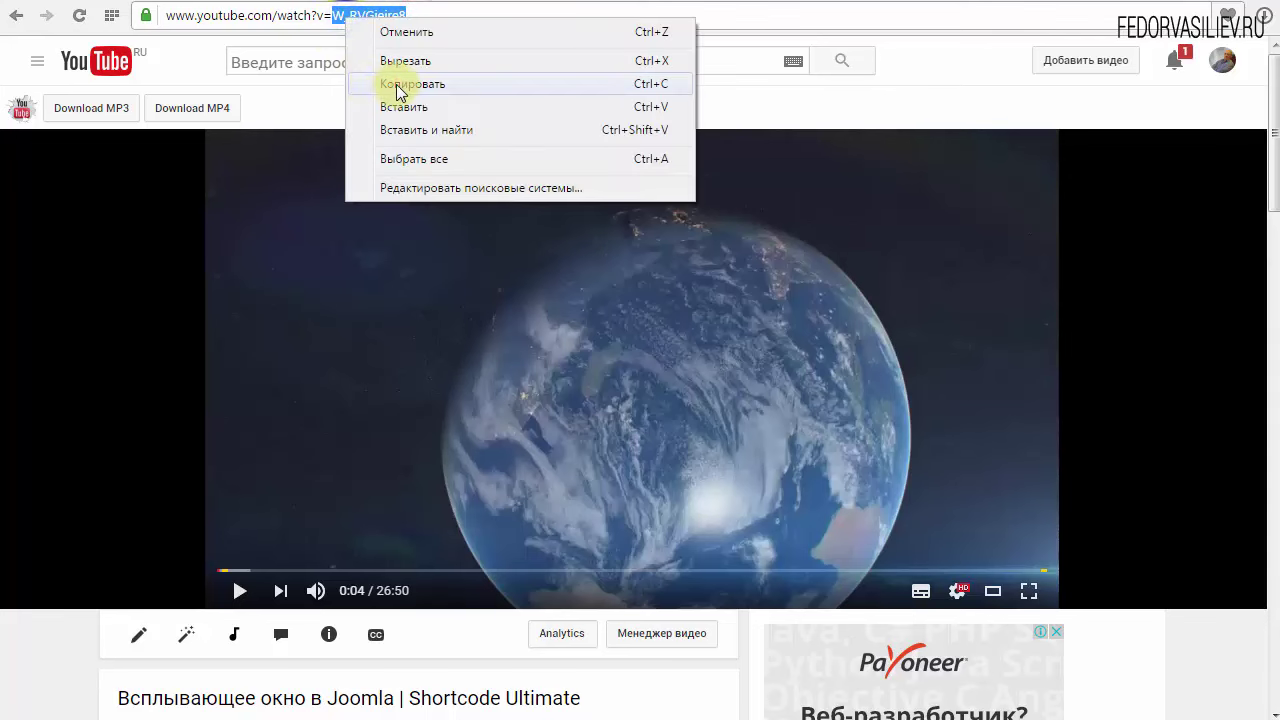
click(395, 84)
Return to the header's options and paste W_RVGjeire8 as the YouTube Video ID, without a trailing space
click(1089, 333)
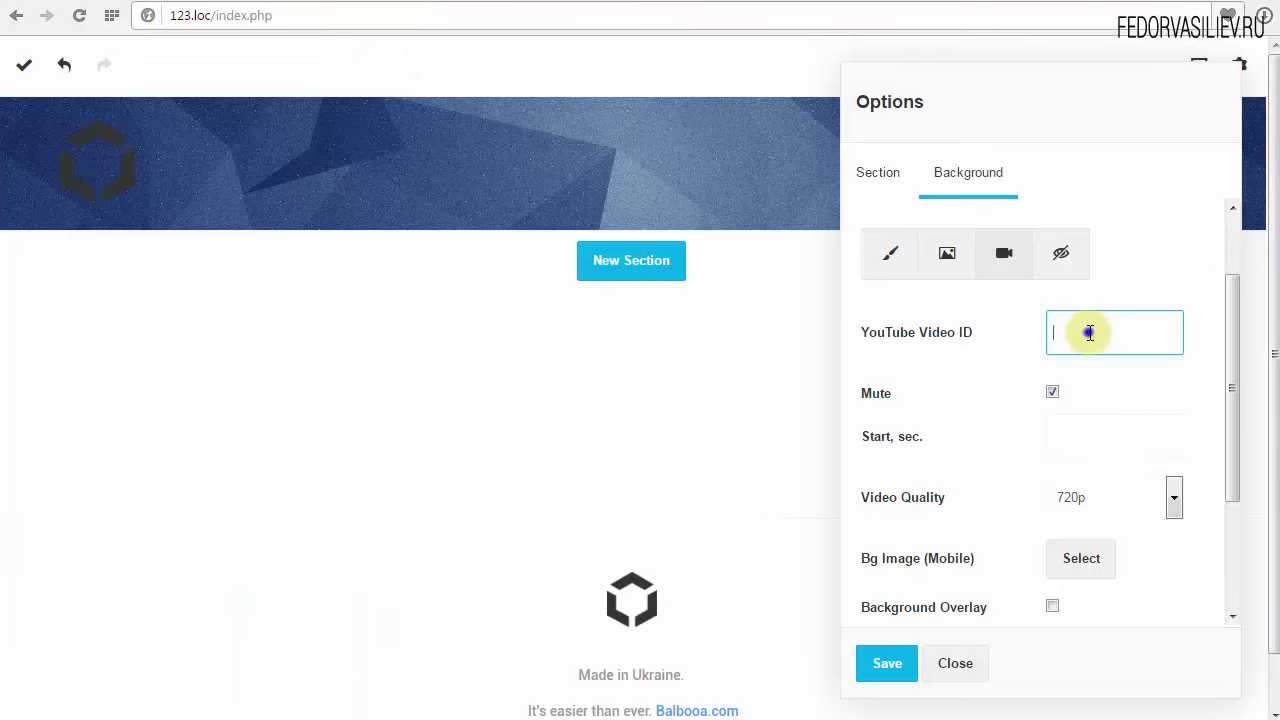
right_click(1089, 333)
click(1138, 446)
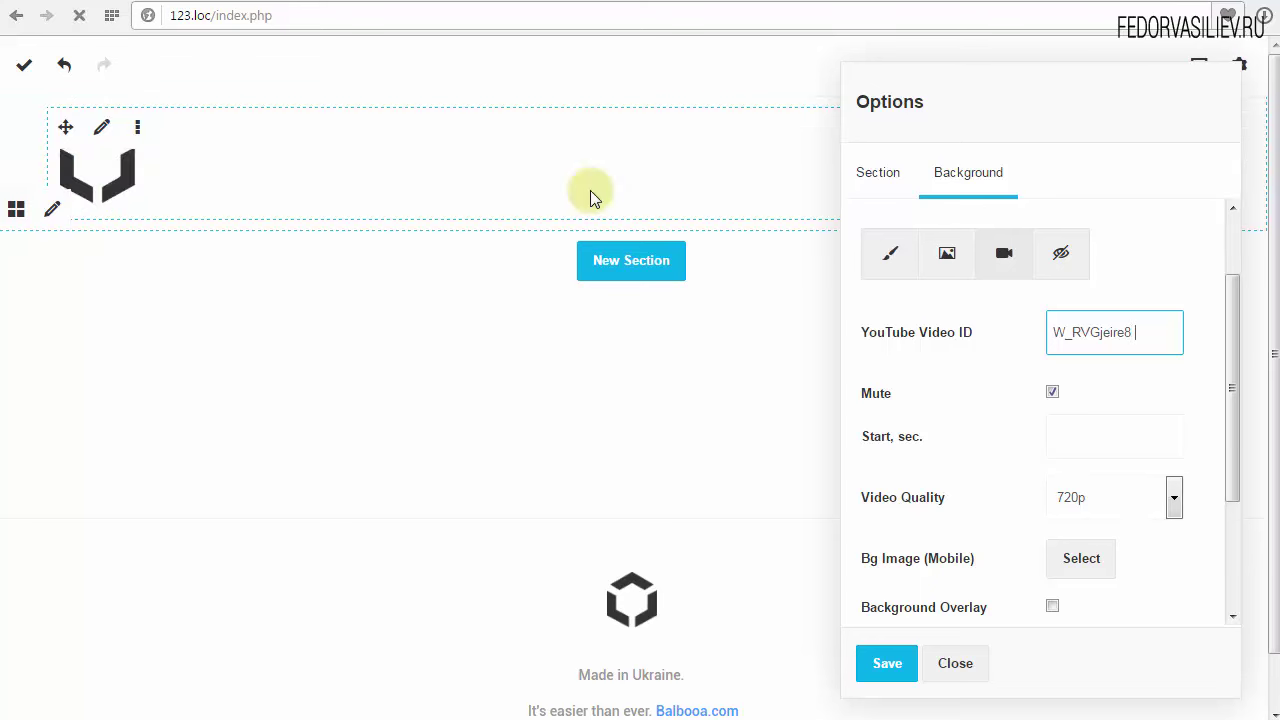
key(BackSpace)
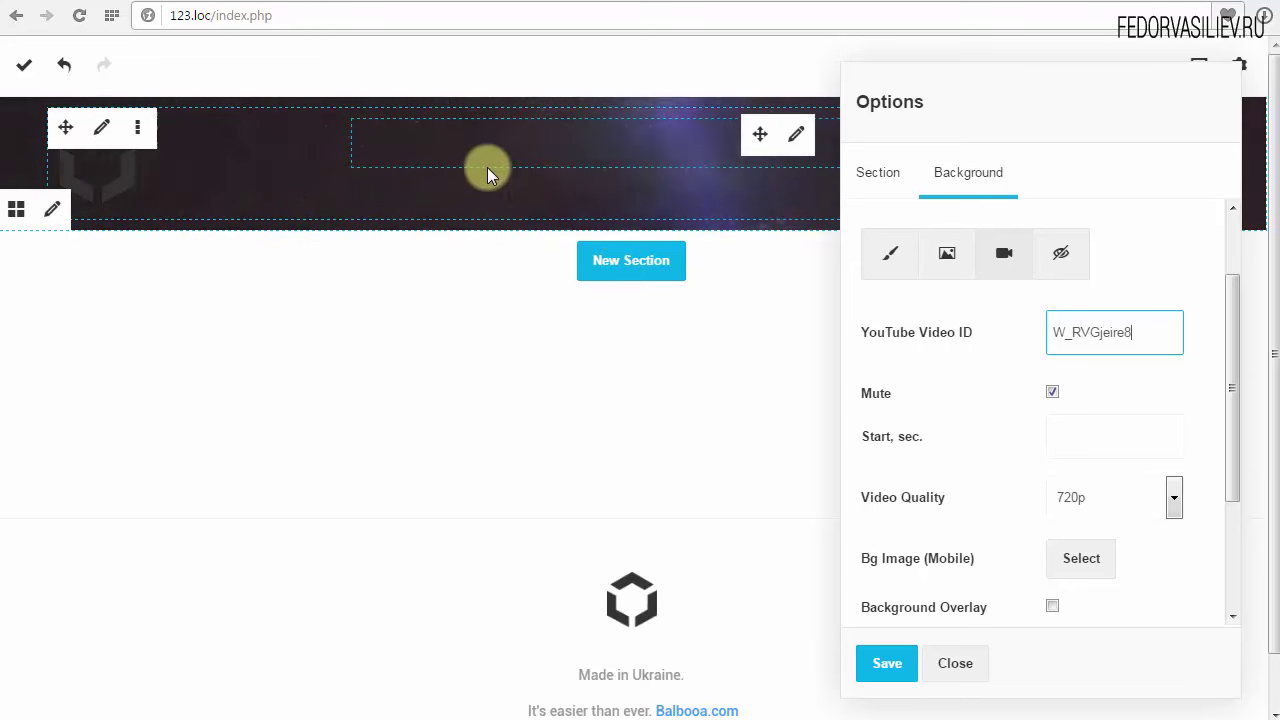
Set the background video to start at 10 seconds and keep the video quality at 720p
drag(924, 438, 866, 440)
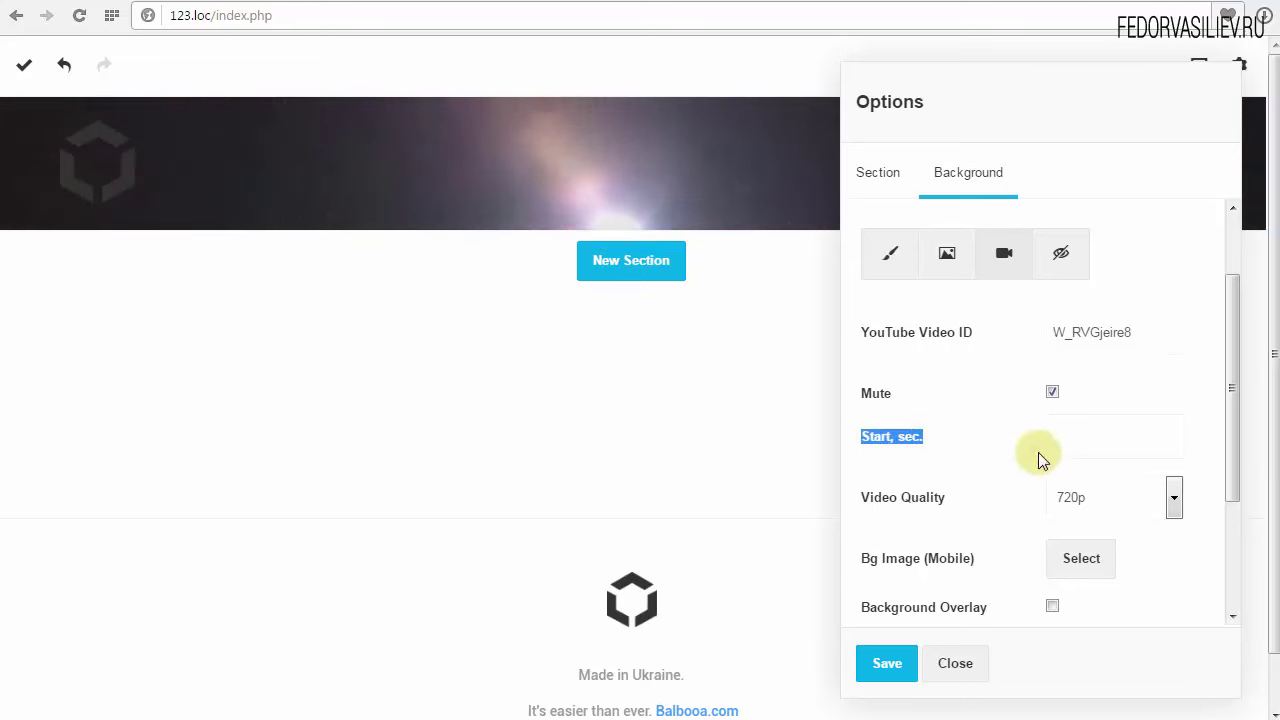
click(1066, 437)
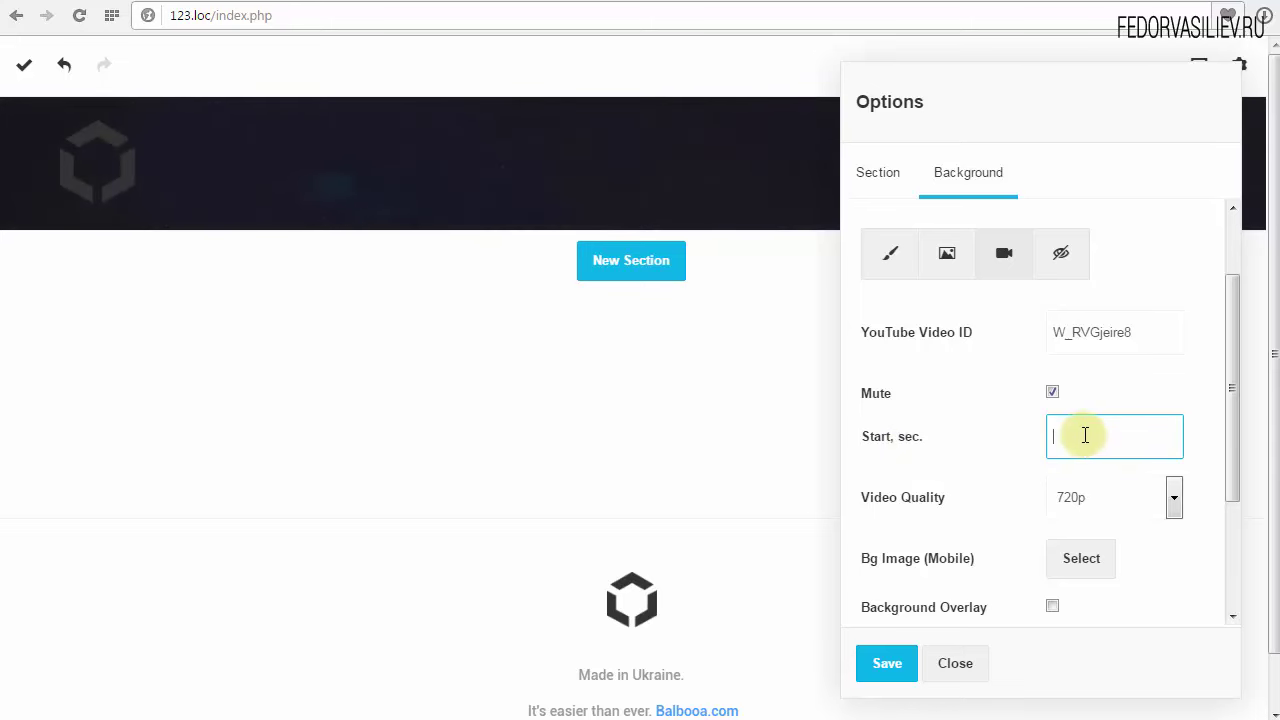
text(10)
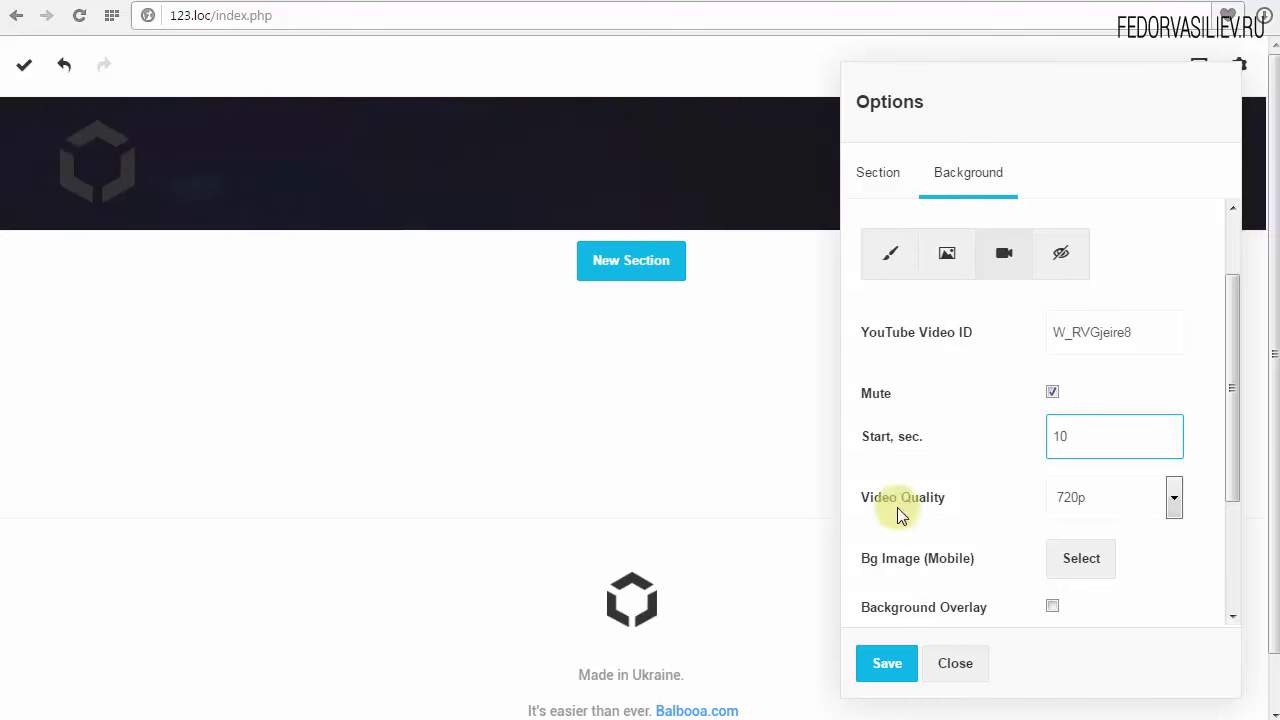
click(1106, 505)
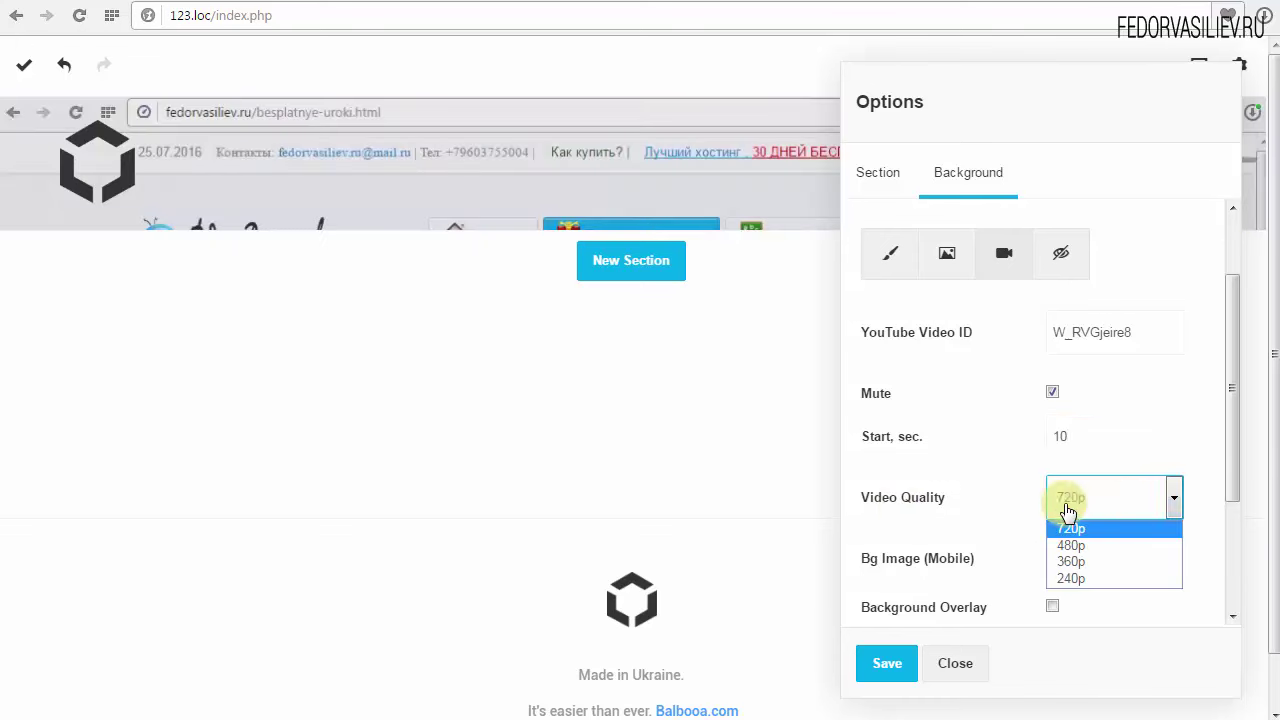
click(1087, 505)
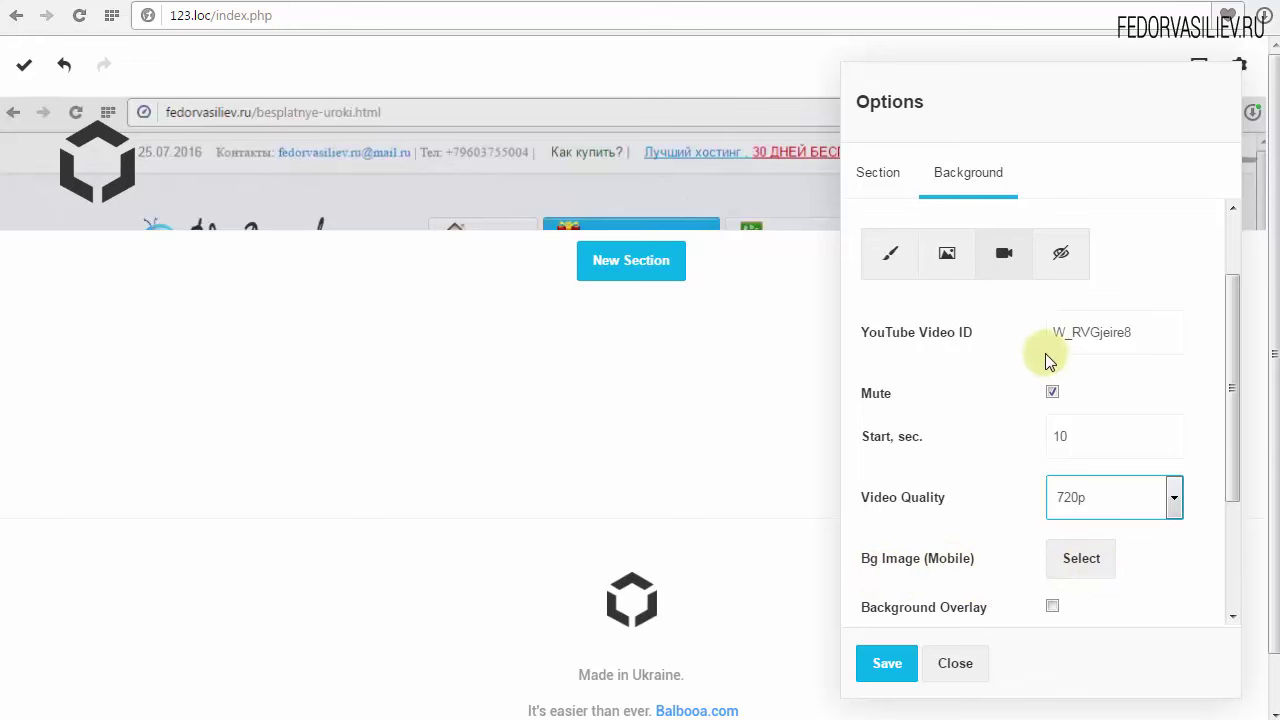
scroll(1046, 357, up, 2)
scroll(1229, 483, down, 2)
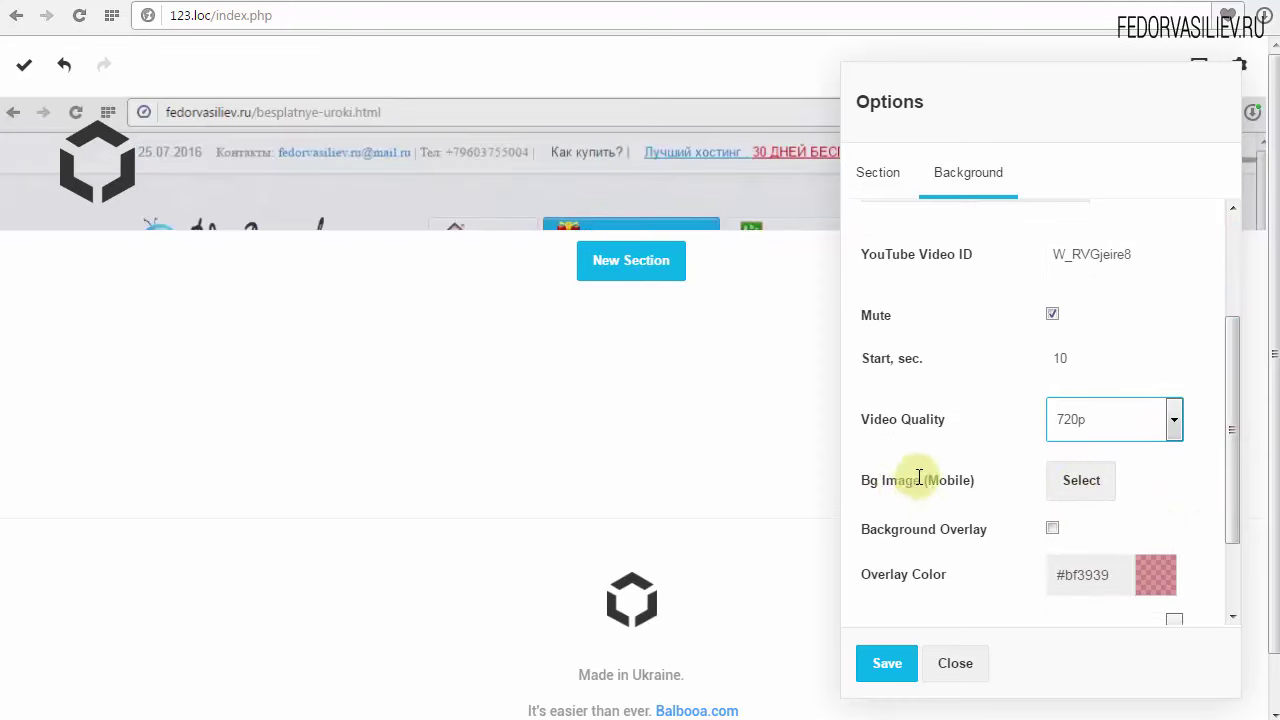
mouse_move(1236, 500)
mouse_down()
mouse_move(1237, 457)
mouse_move(1234, 502)
mouse_up()
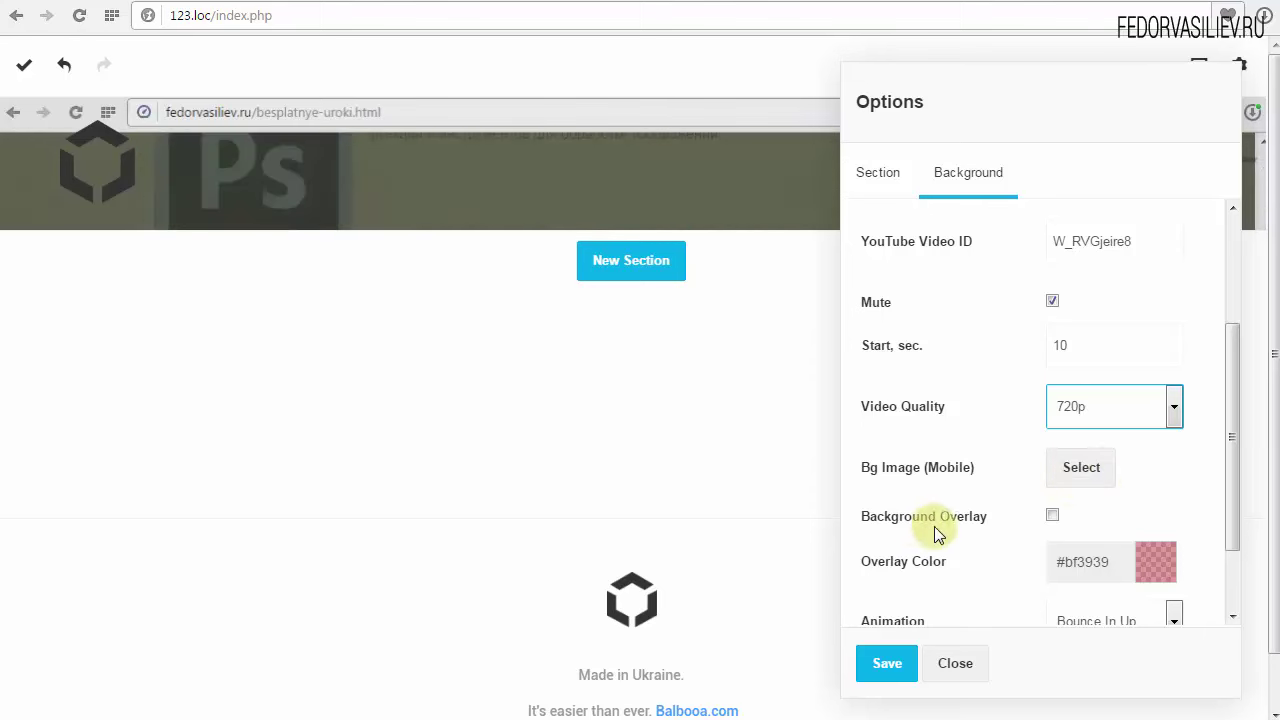
Preview a background overlay in colour #468ff0 over the header section's video and turn the overlay off again
click(1052, 515)
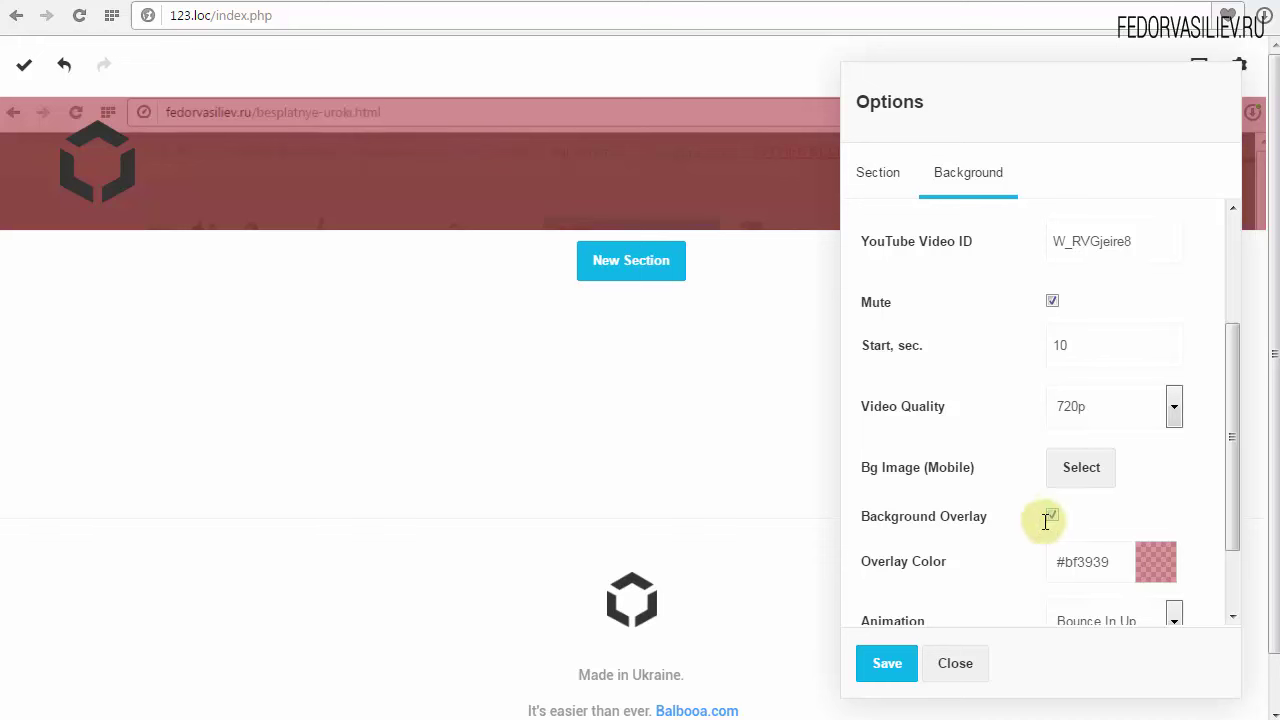
drag(1231, 537, 1228, 571)
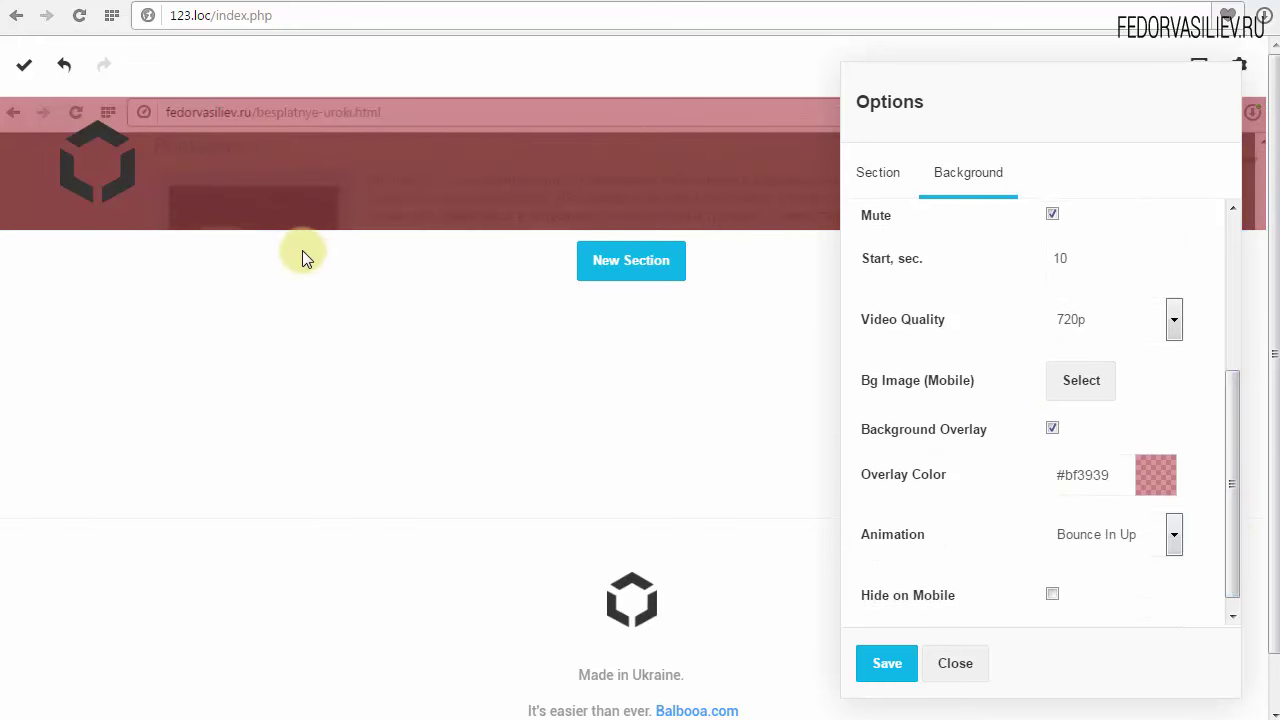
click(1152, 476)
drag(1105, 561, 1054, 509)
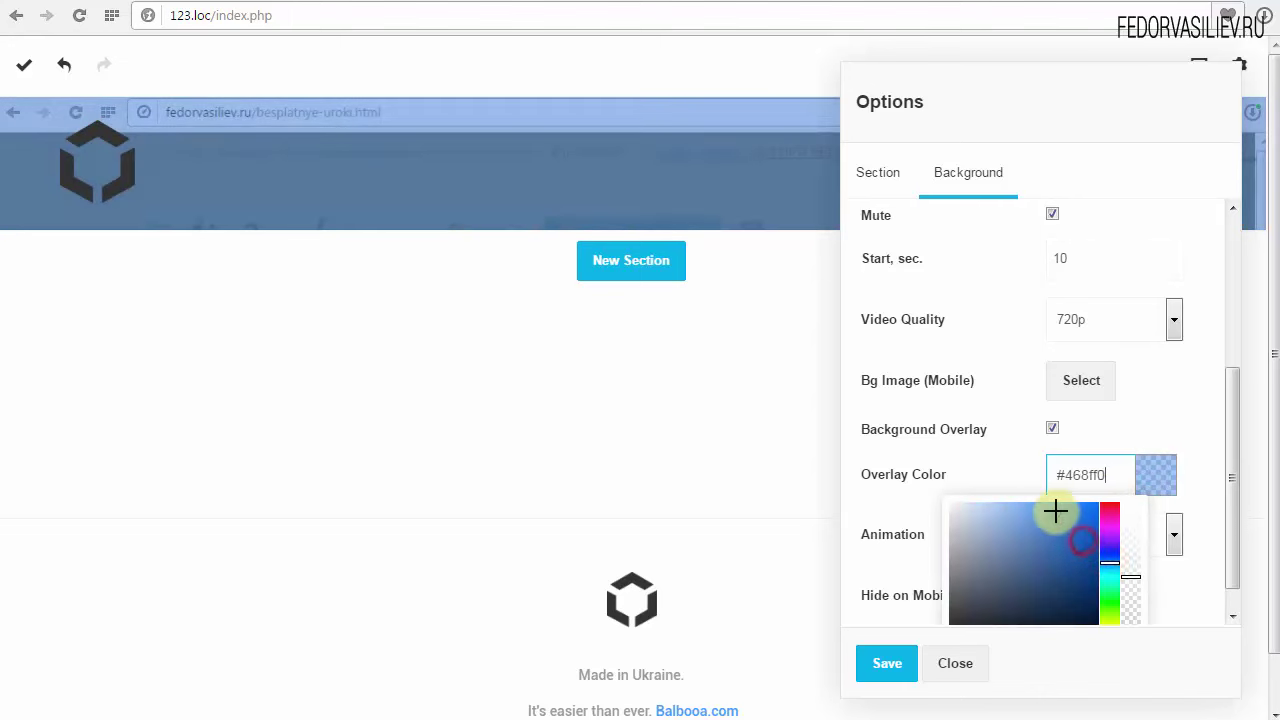
click(1002, 469)
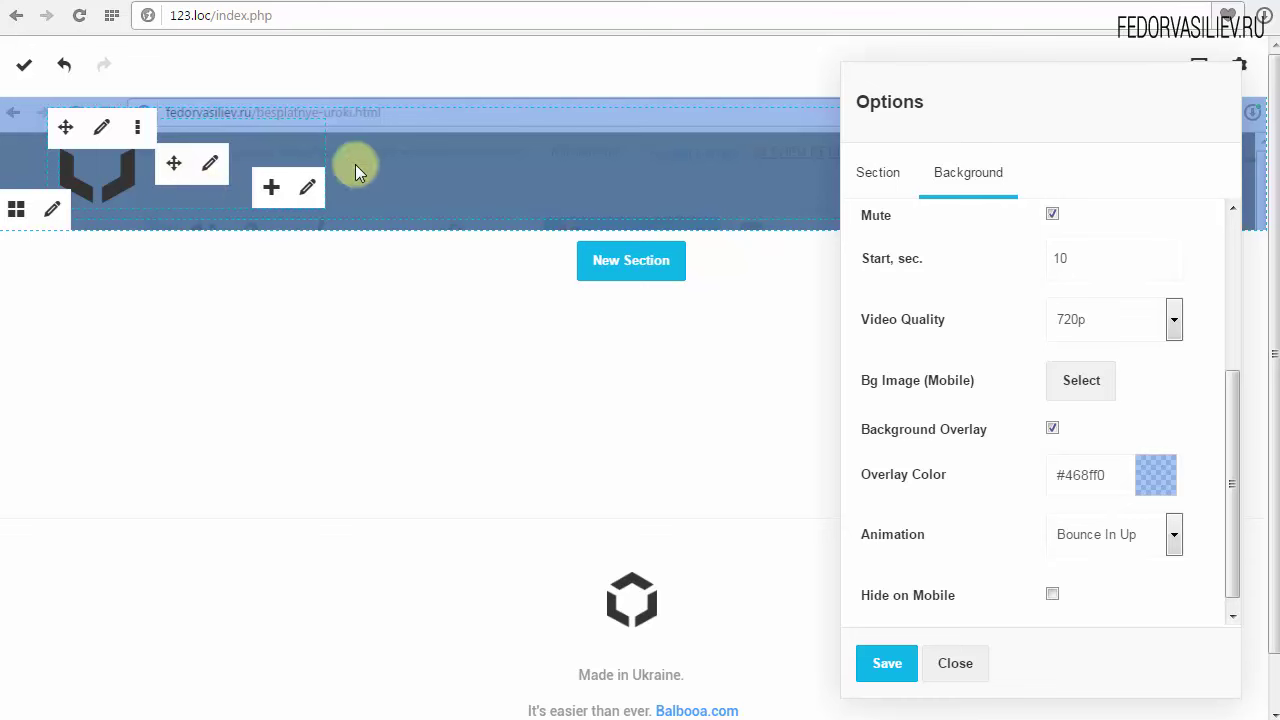
click(1054, 430)
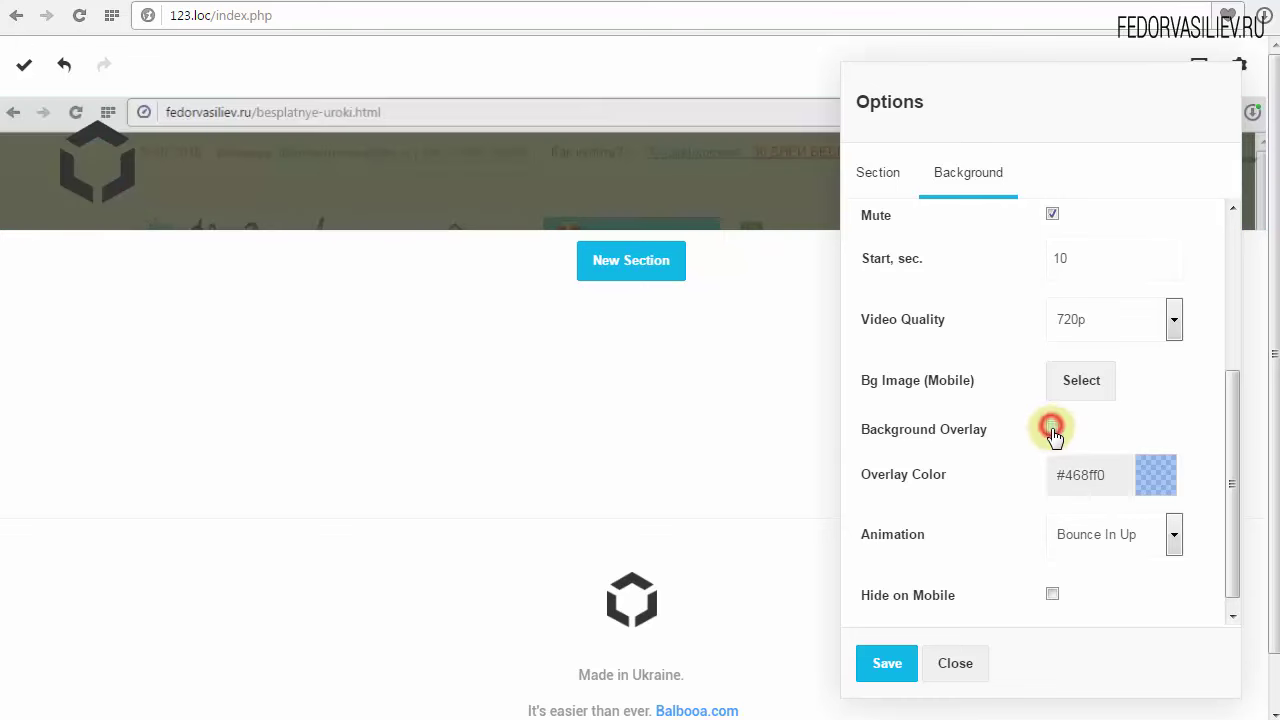
Make the header section with the video background fullscreen and save the options
click(1232, 592)
drag(1232, 592, 1234, 429)
click(1052, 292)
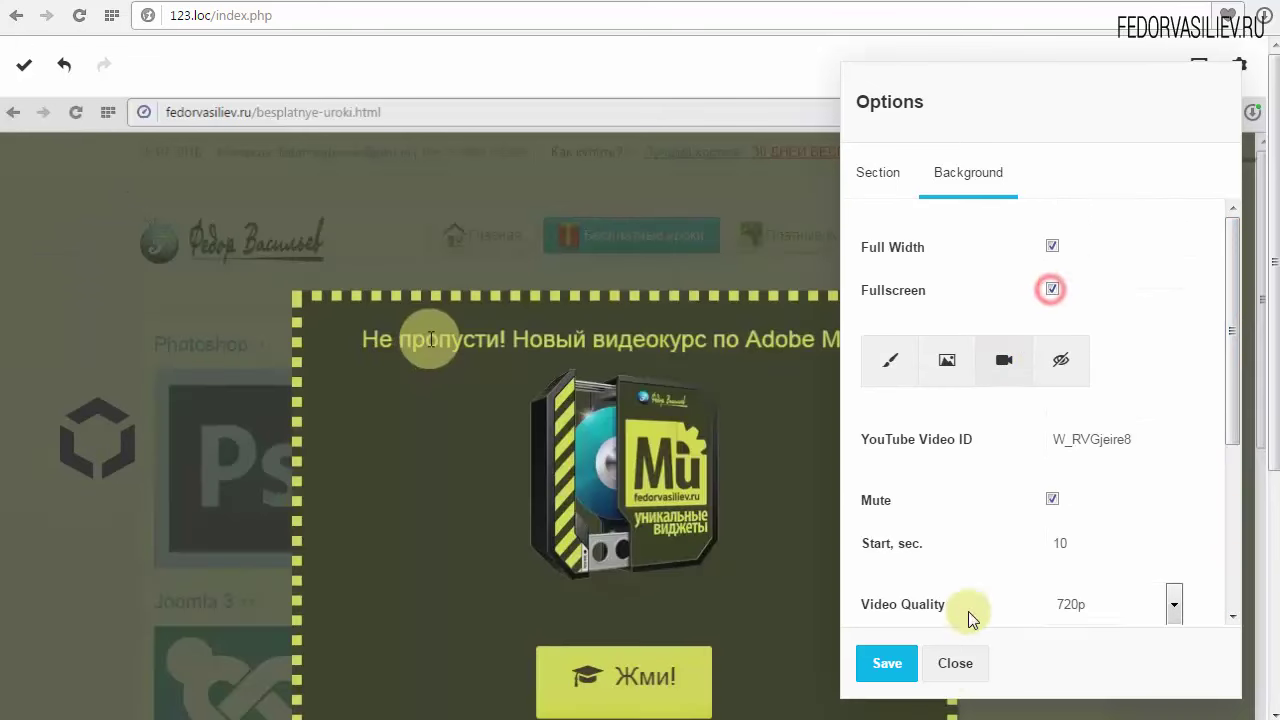
click(887, 663)
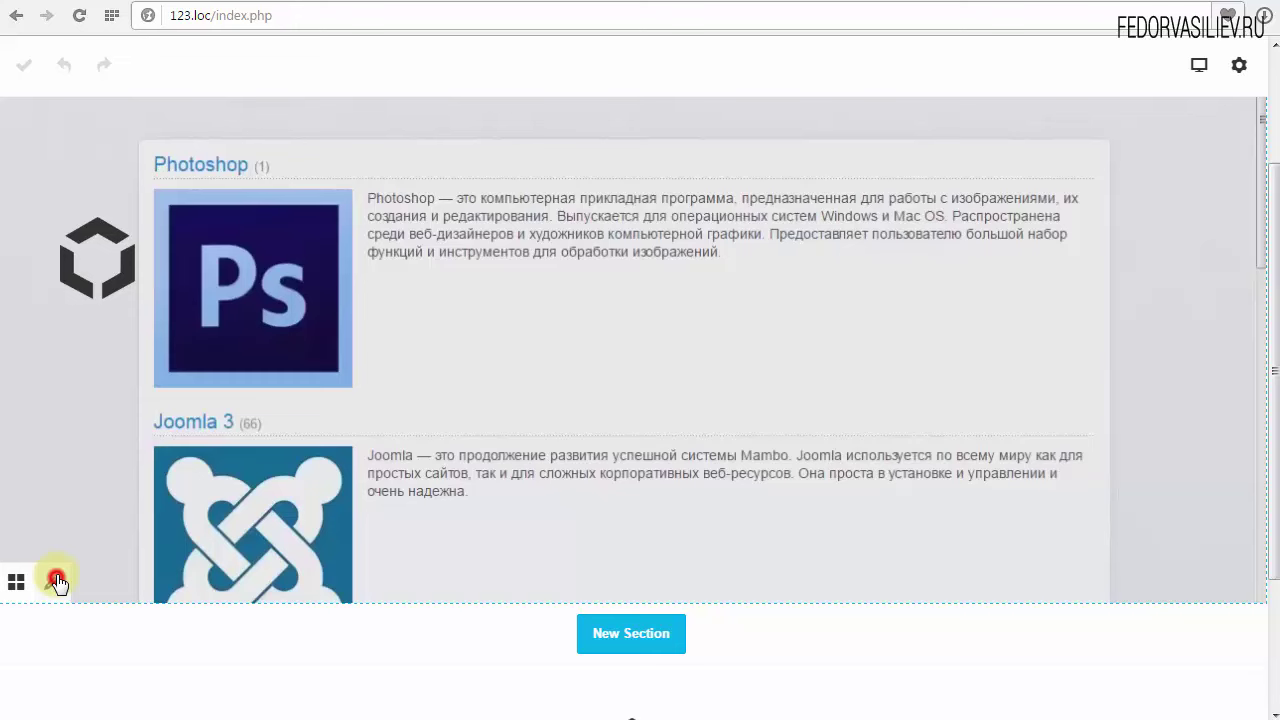
Reopen the header section's background options, unmute the background video and mute it again
click(51, 580)
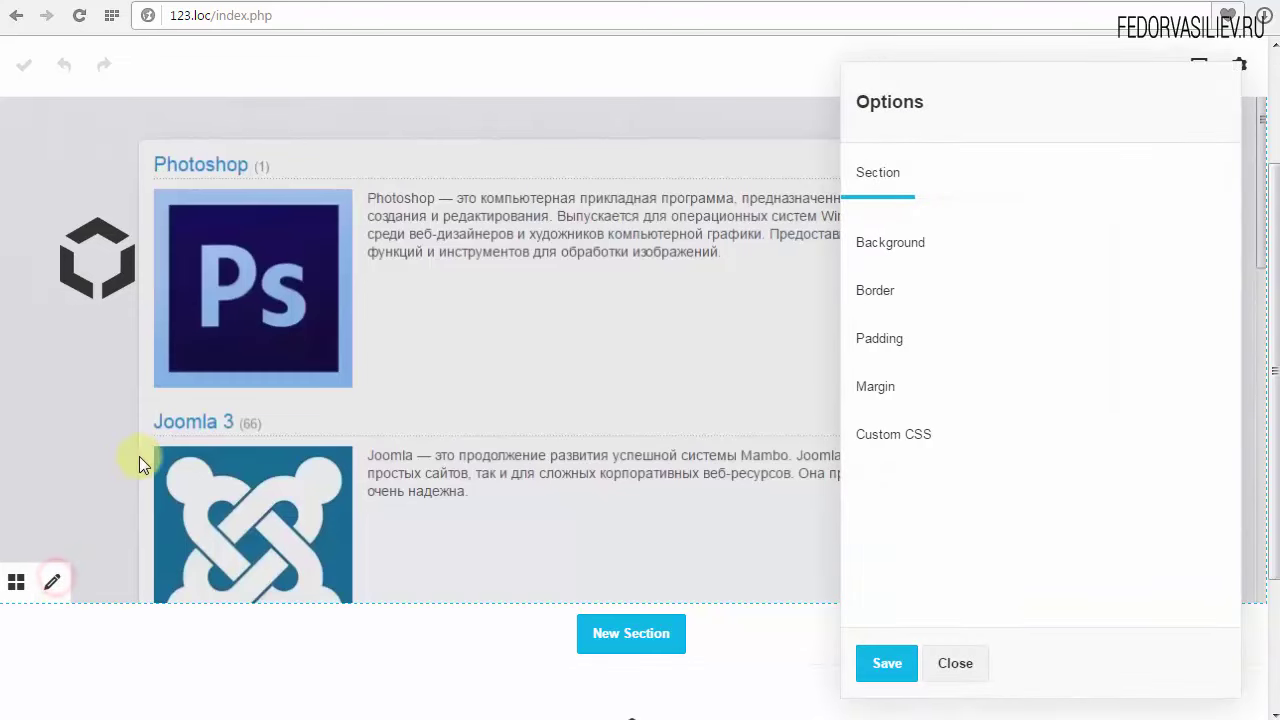
click(880, 245)
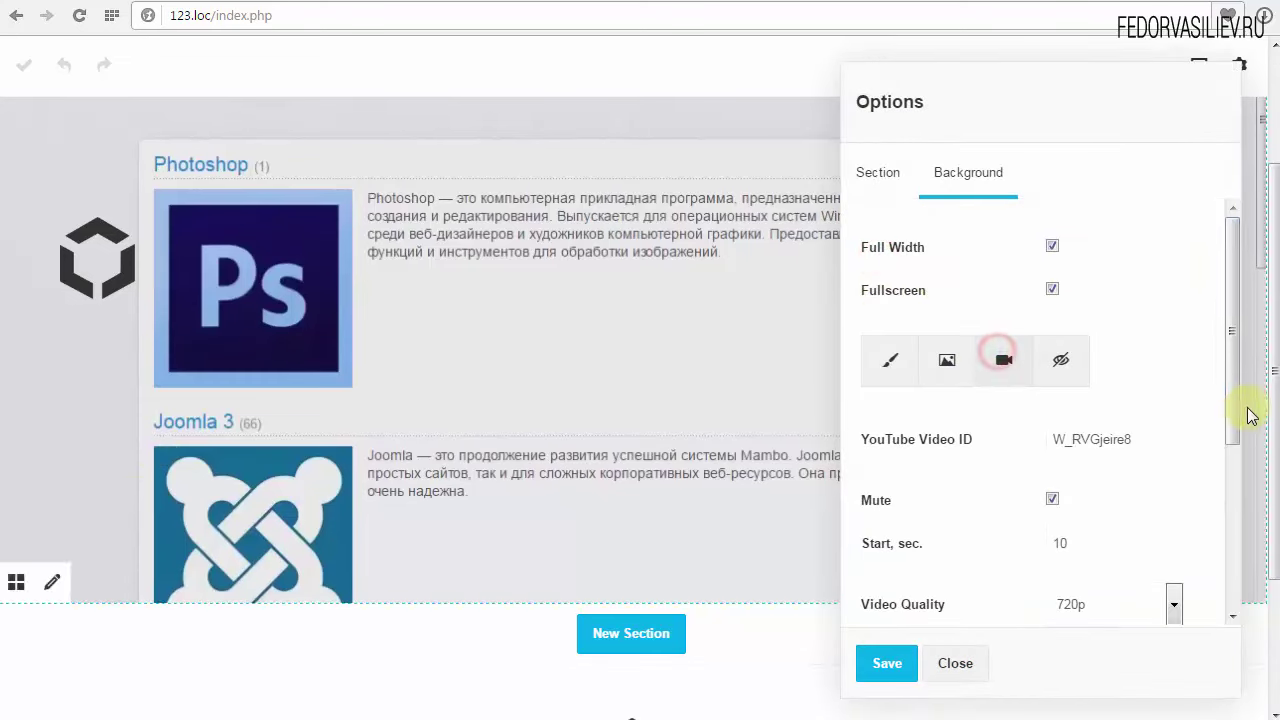
drag(1228, 415, 1231, 470)
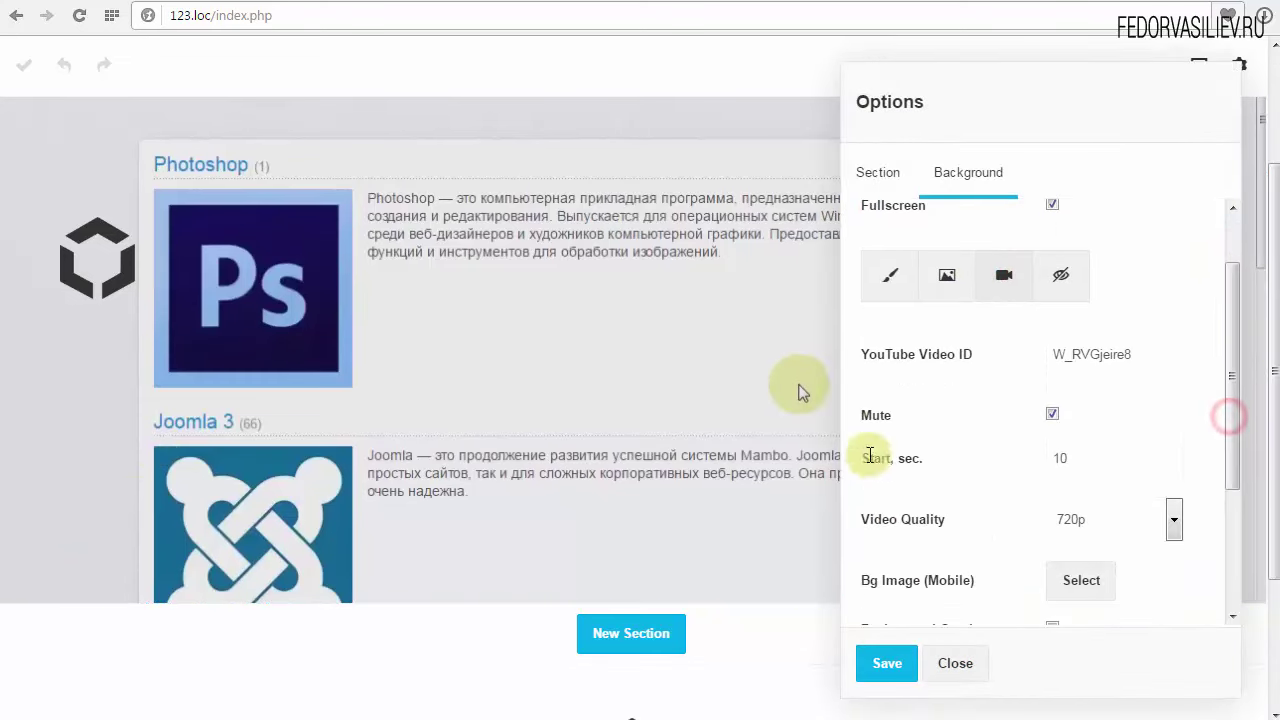
click(1052, 413)
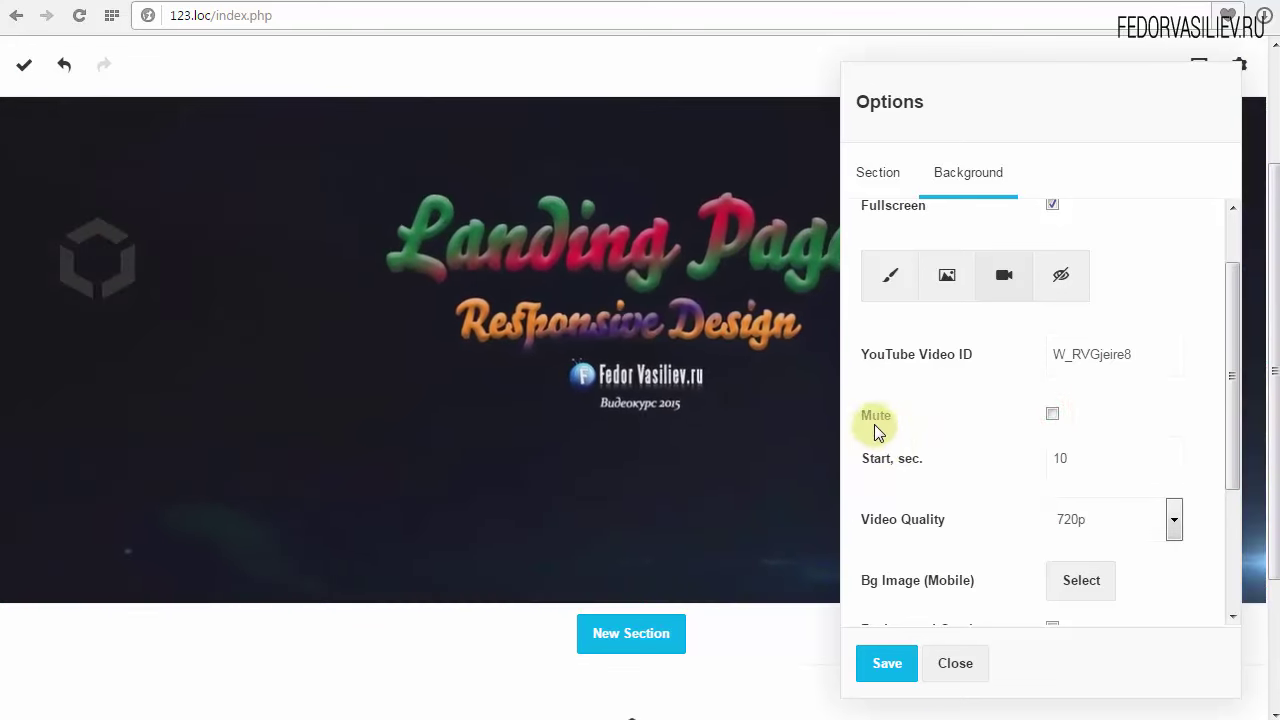
click(1052, 413)
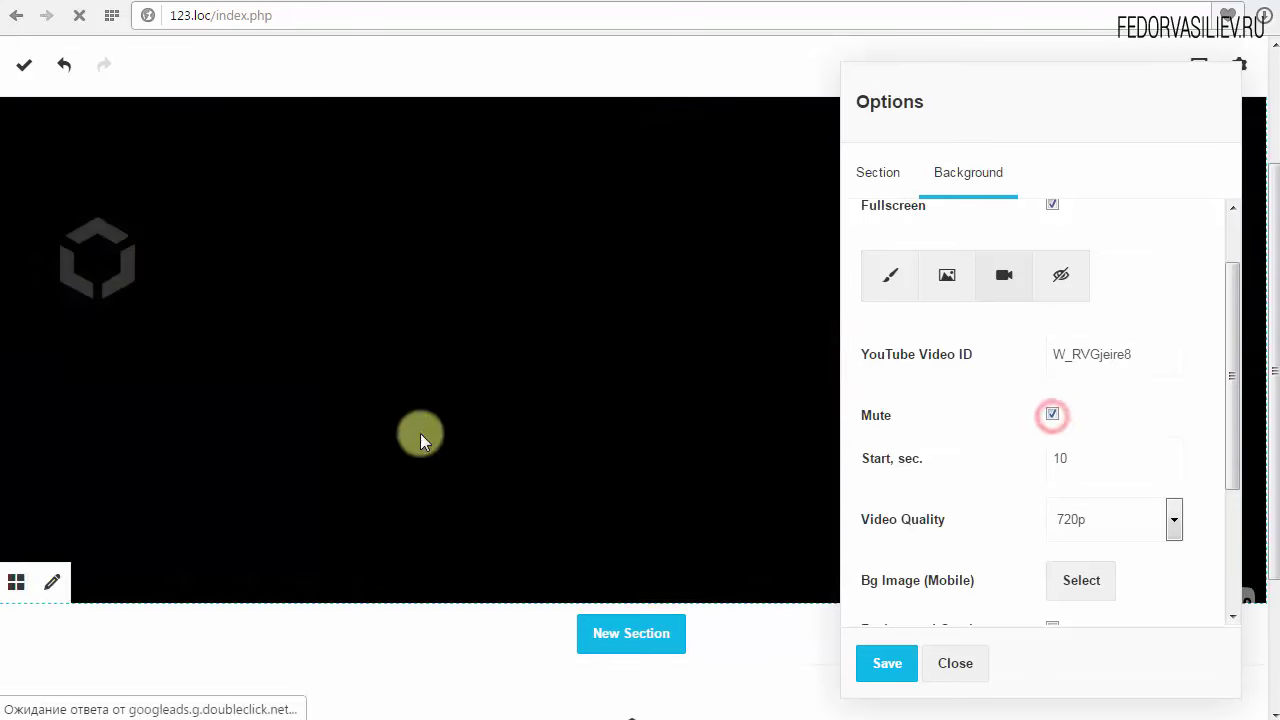
scroll(994, 380, up, 1)
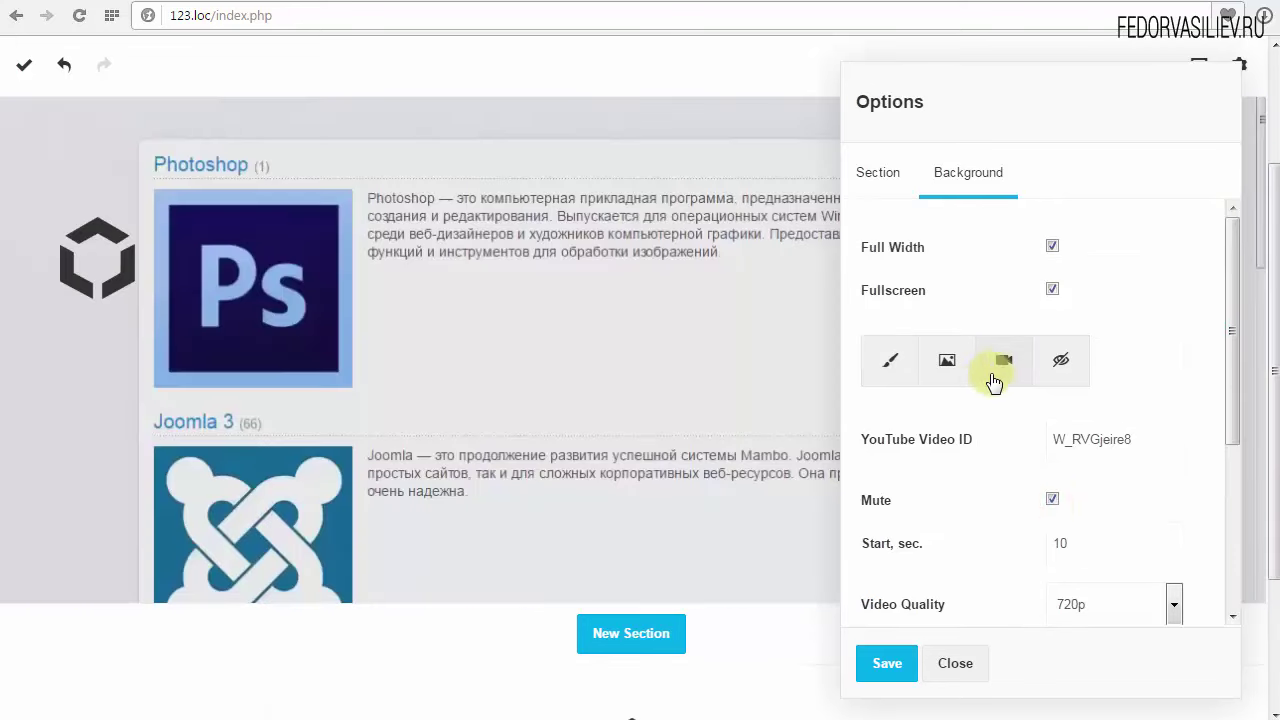
Remove the header section's video background, give the section a light violet background colour instead, and save
drag(1235, 400, 1066, 357)
click(1064, 334)
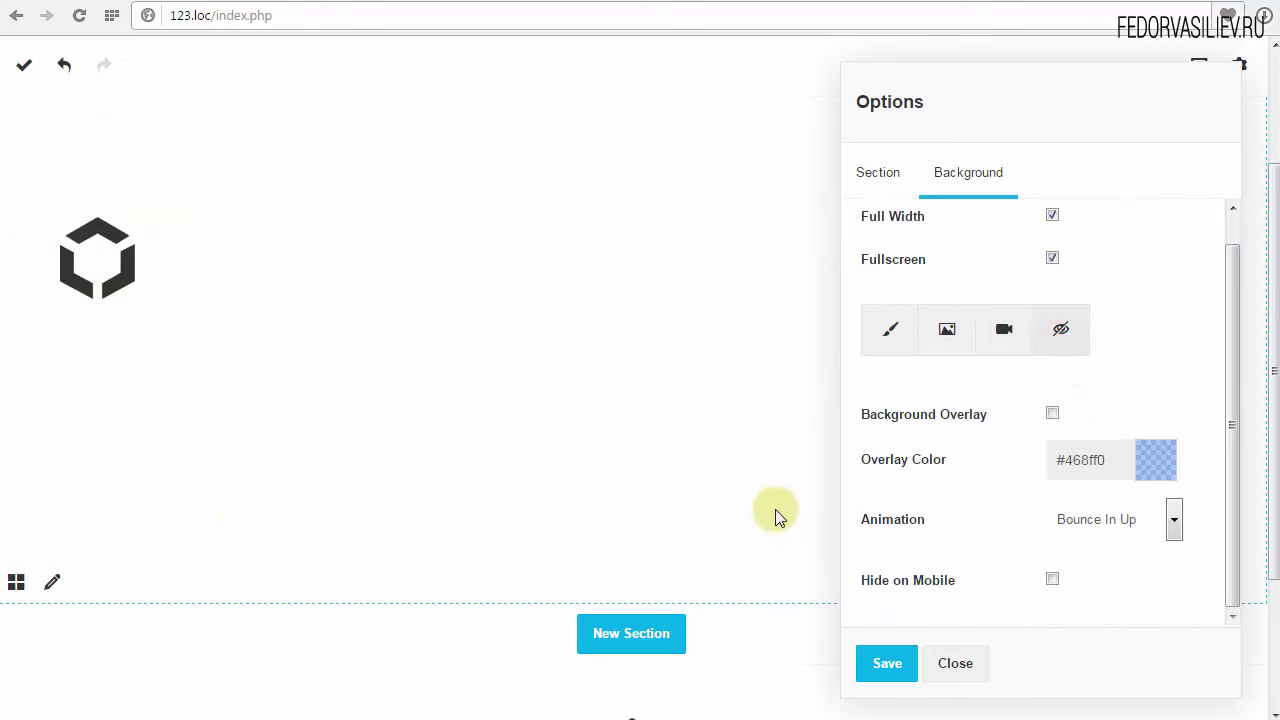
scroll(1214, 529, up, 2)
click(882, 370)
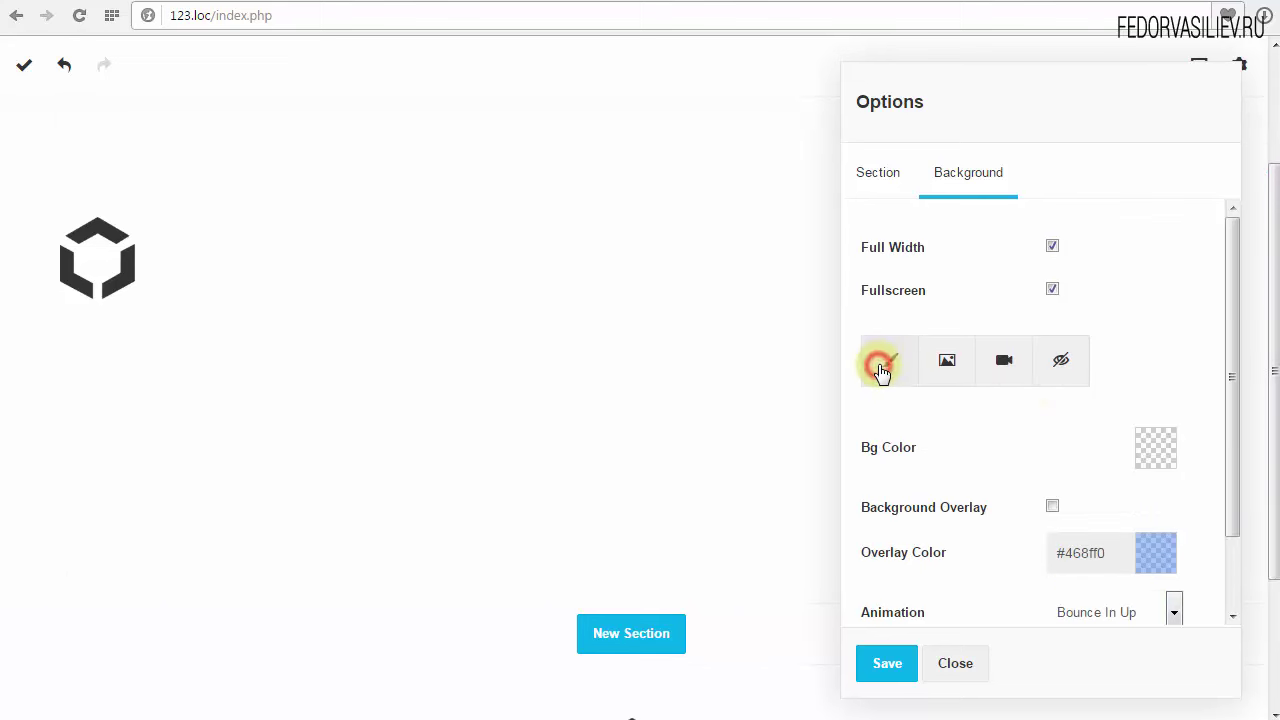
click(1058, 454)
drag(1104, 518, 999, 462)
click(984, 432)
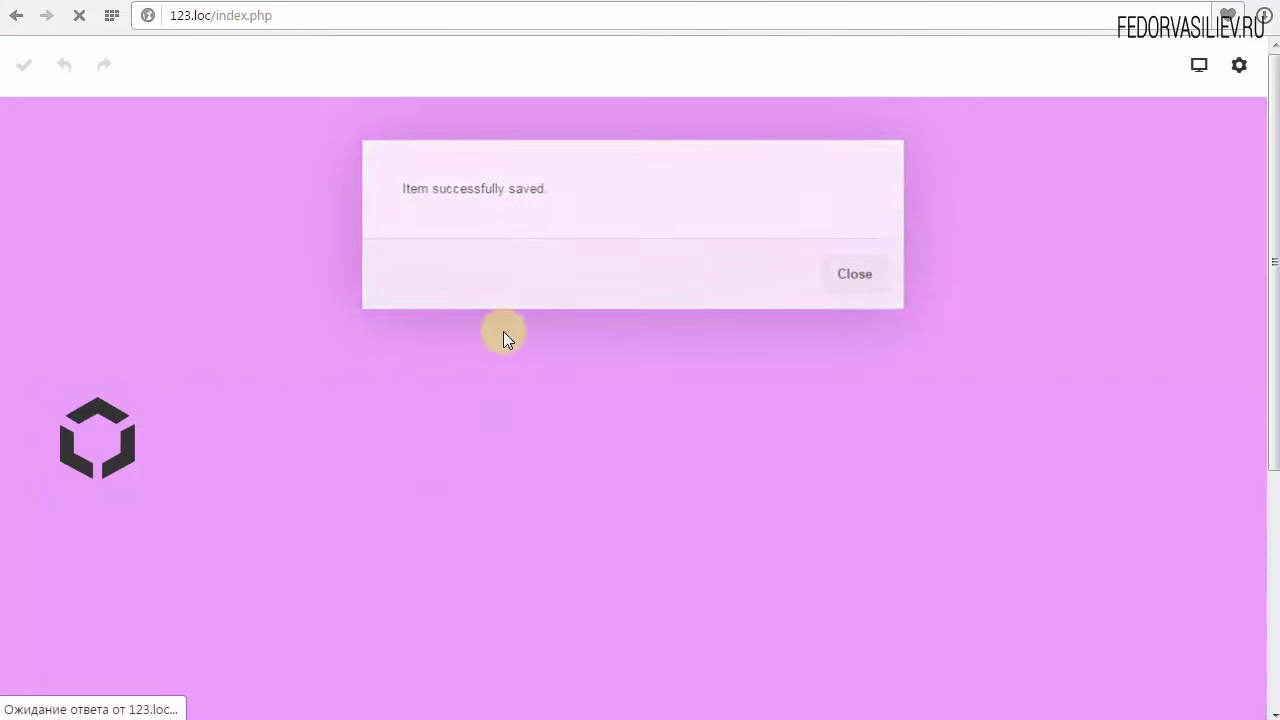
Try moving the logo row inside the header section and drop it back in its original place
scroll(1260, 390, down, 2)
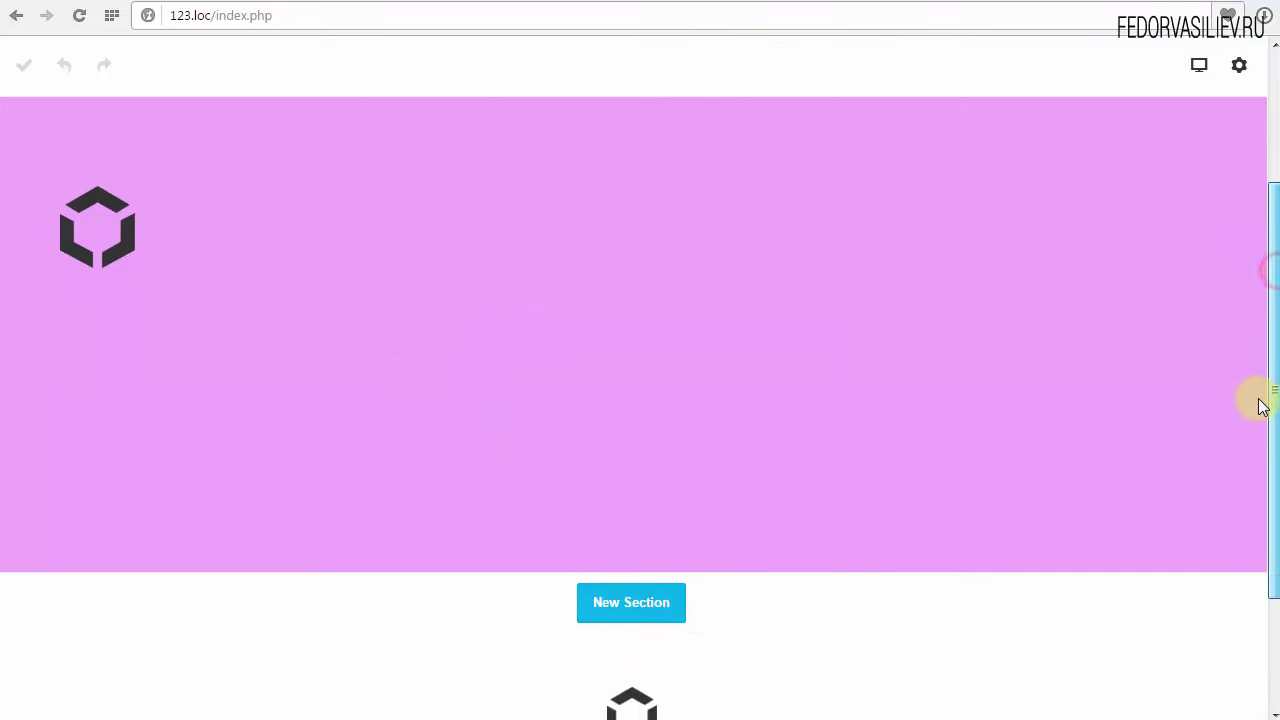
scroll(1266, 300, up, 2)
scroll(1260, 411, down, 1)
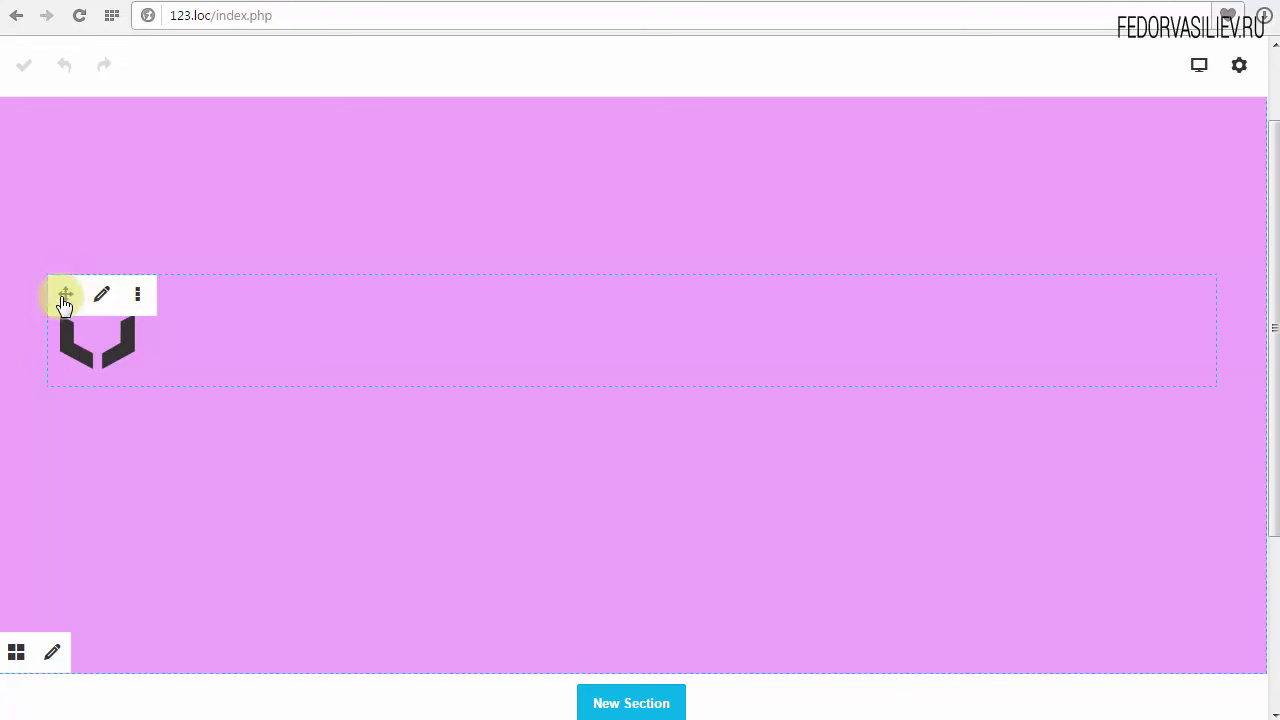
drag(64, 300, 358, 257)
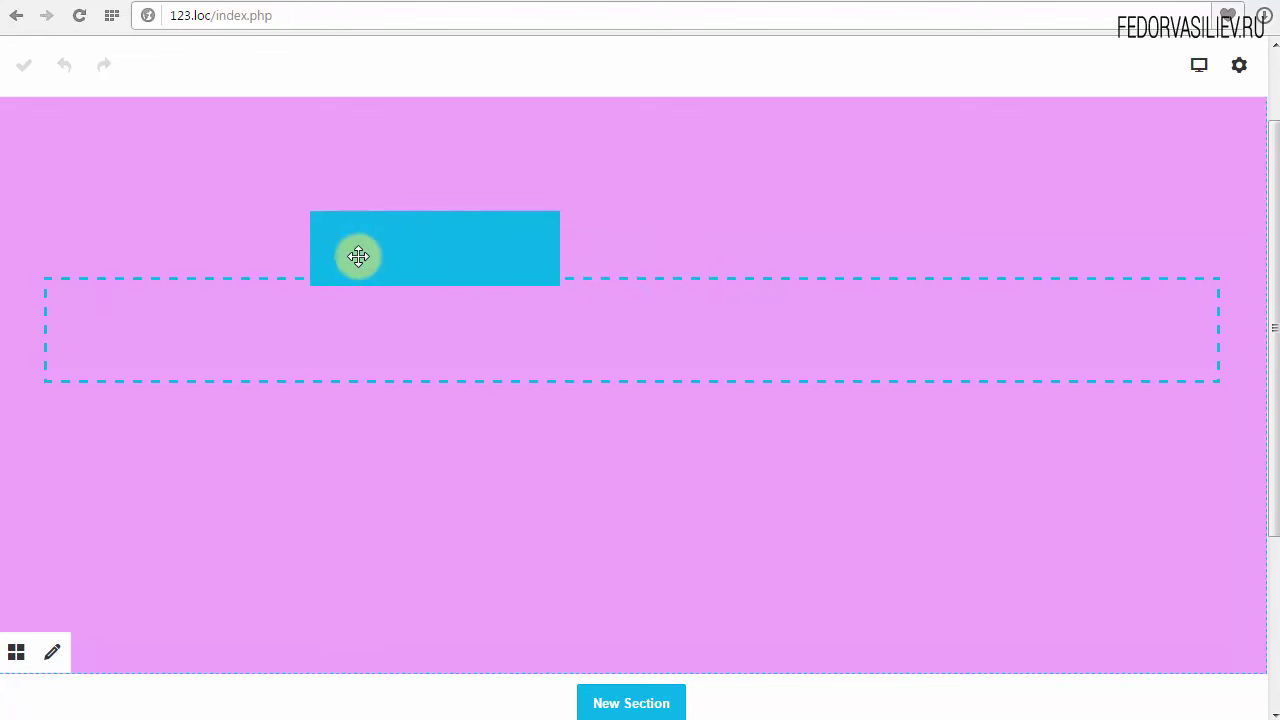
drag(358, 257, 100, 307)
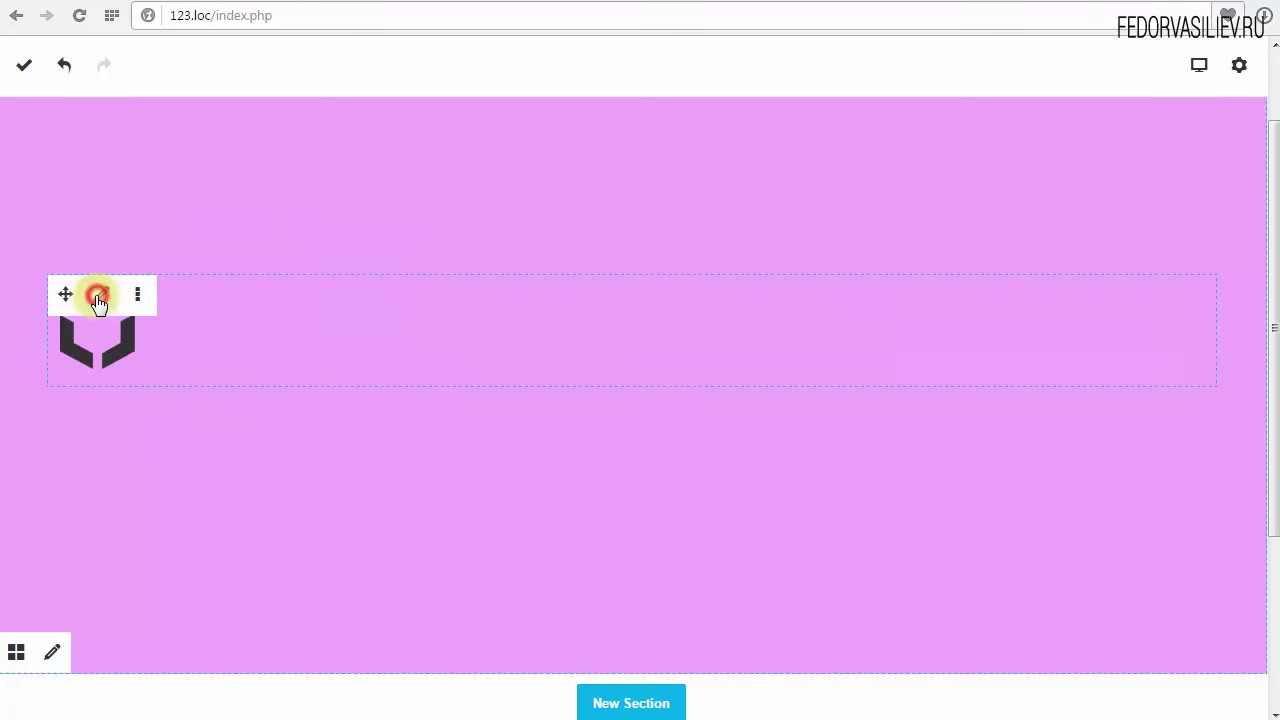
Open the logo row's options and add a #ff0000 border on its top, right, bottom and left sides
click(97, 297)
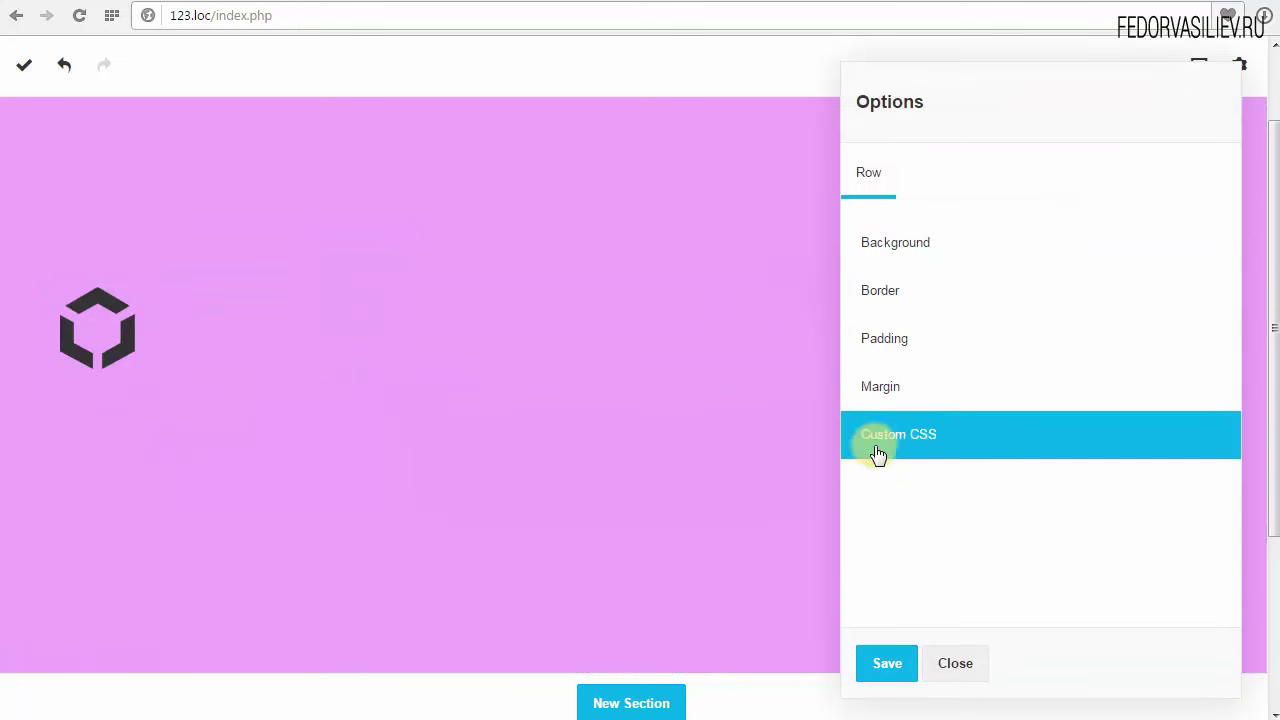
click(873, 256)
click(872, 188)
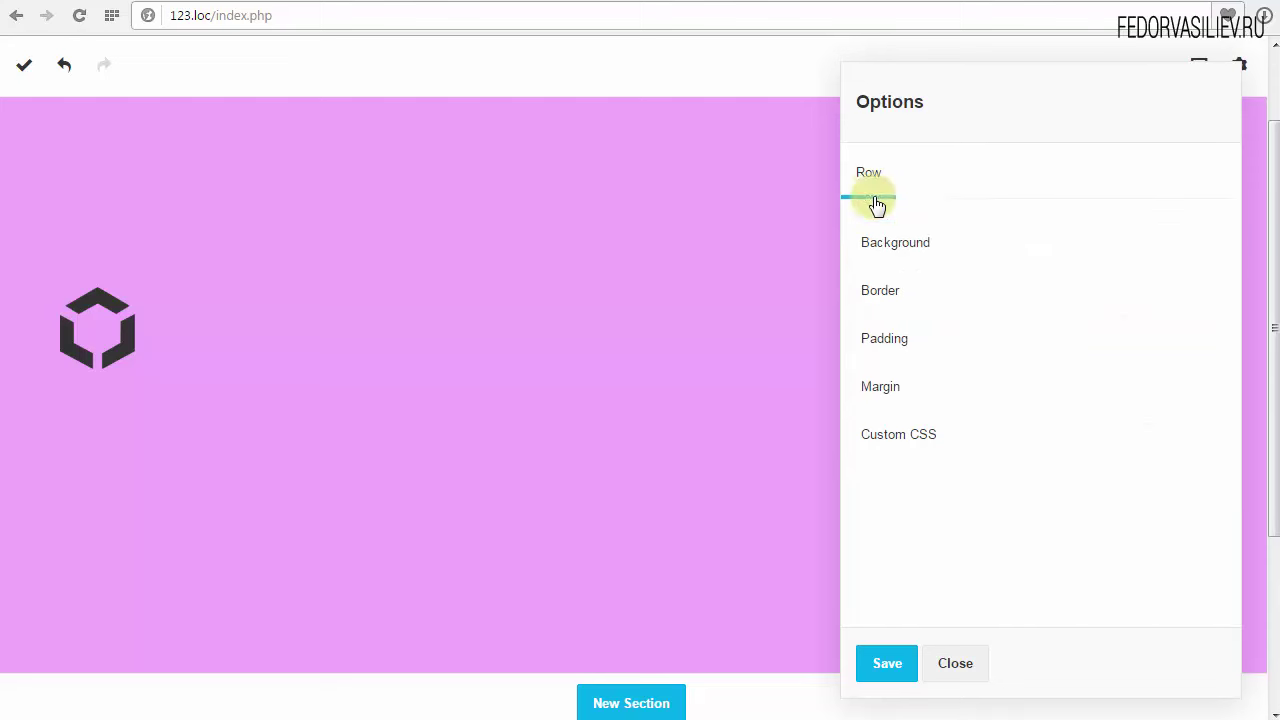
click(885, 293)
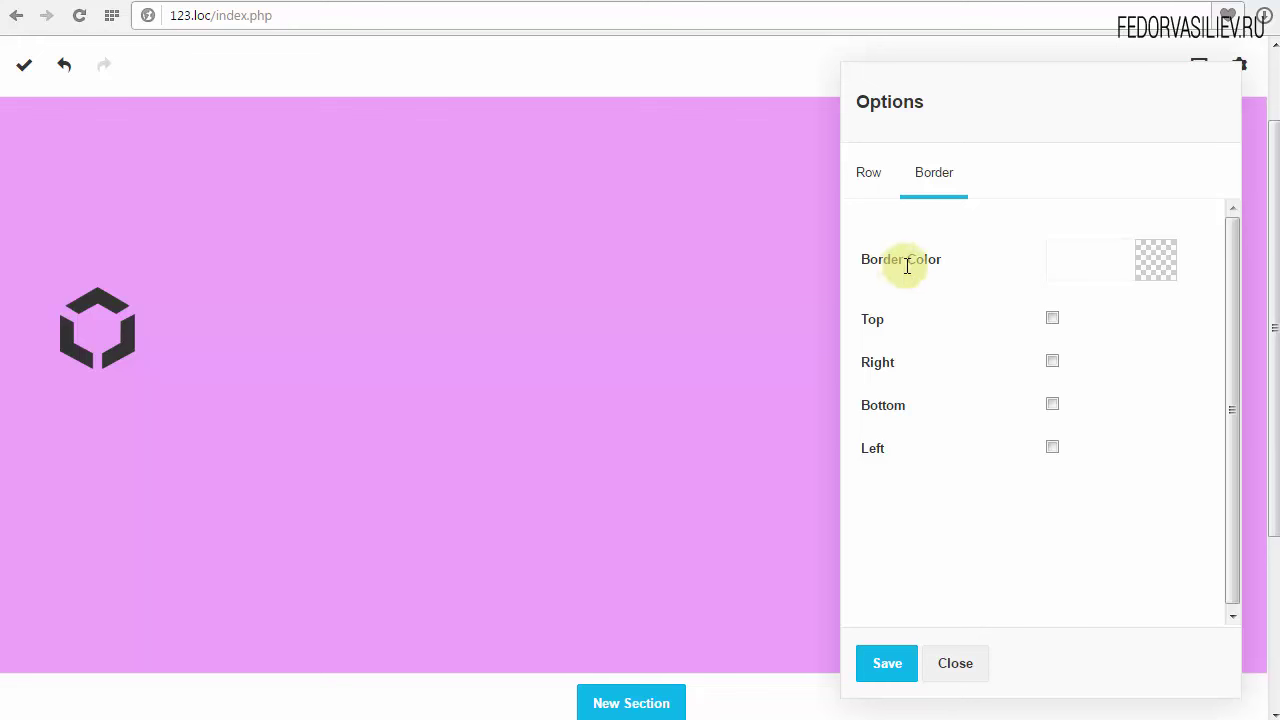
click(1097, 262)
drag(1077, 340, 1099, 289)
click(1002, 238)
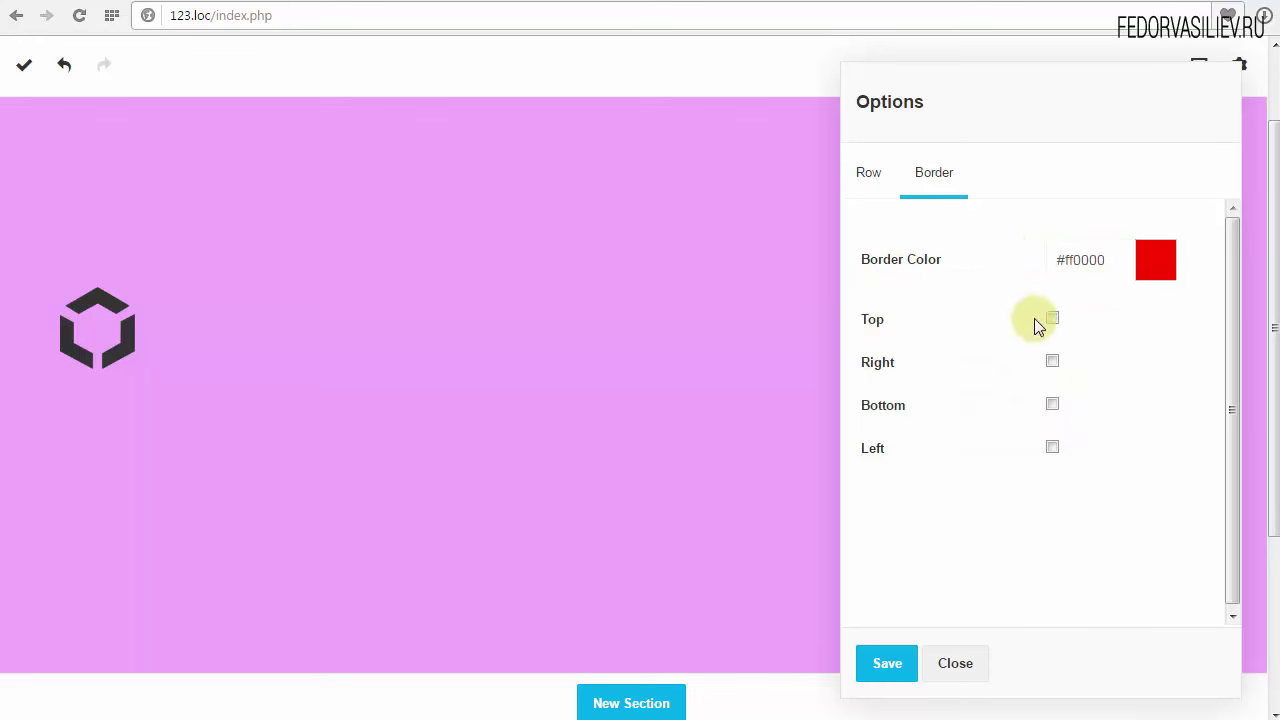
click(1053, 319)
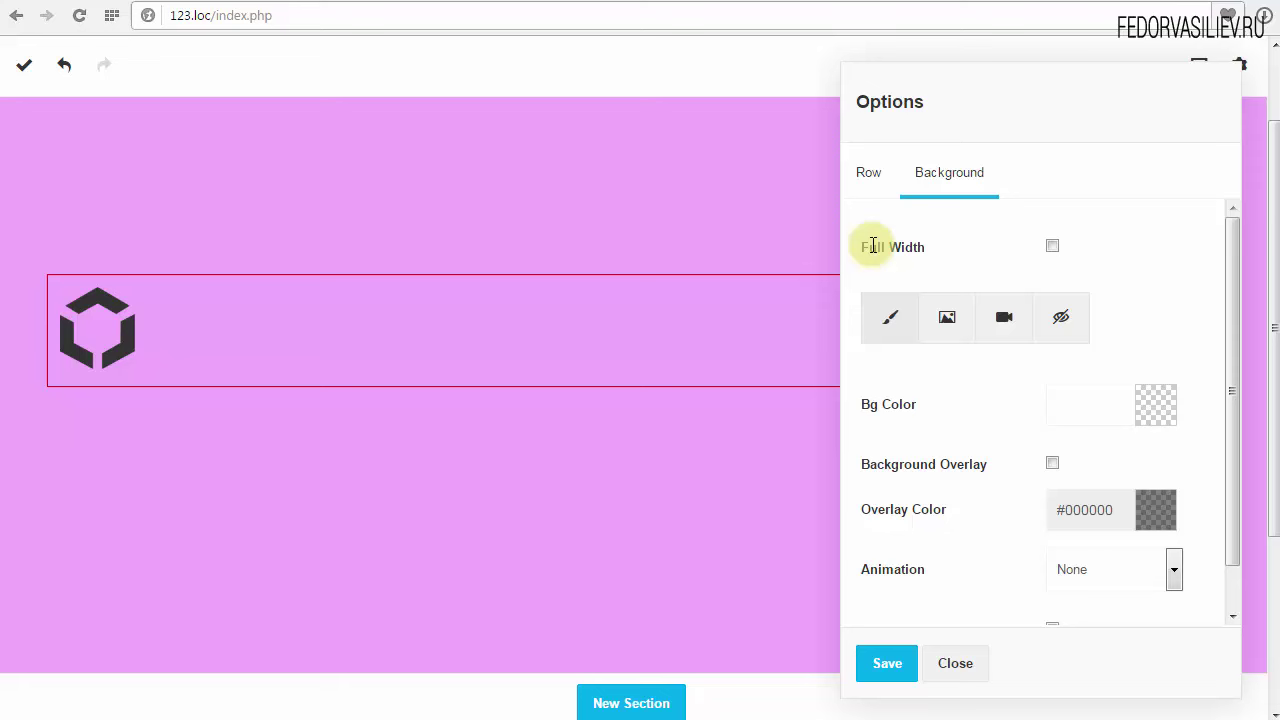
Make the logo row full width and look through its remaining background options
click(871, 189)
click(883, 250)
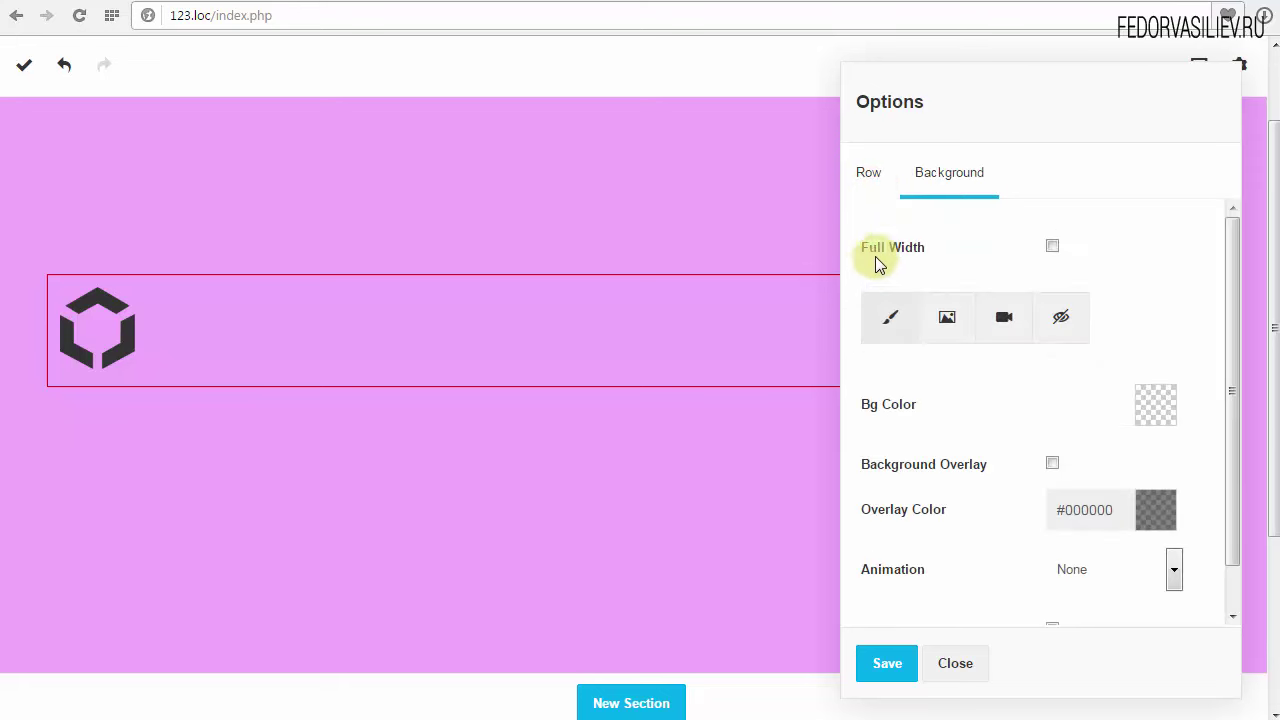
click(1052, 248)
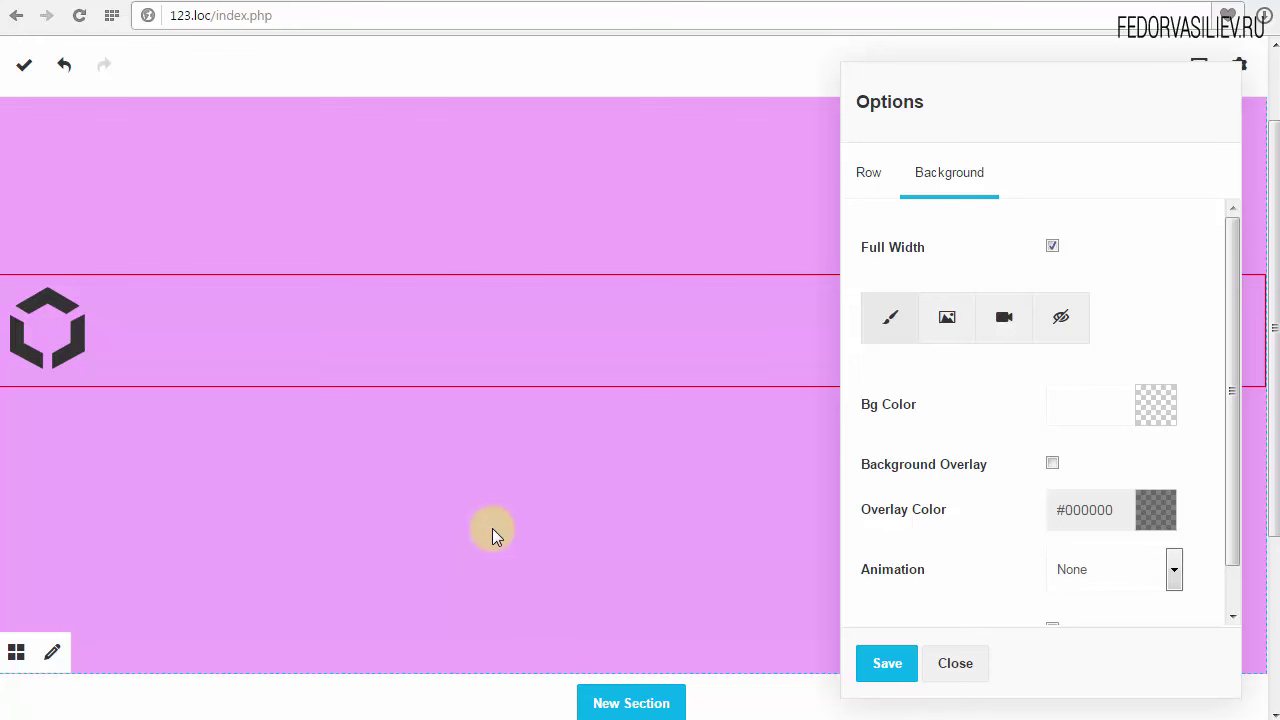
scroll(1010, 445, down, 3)
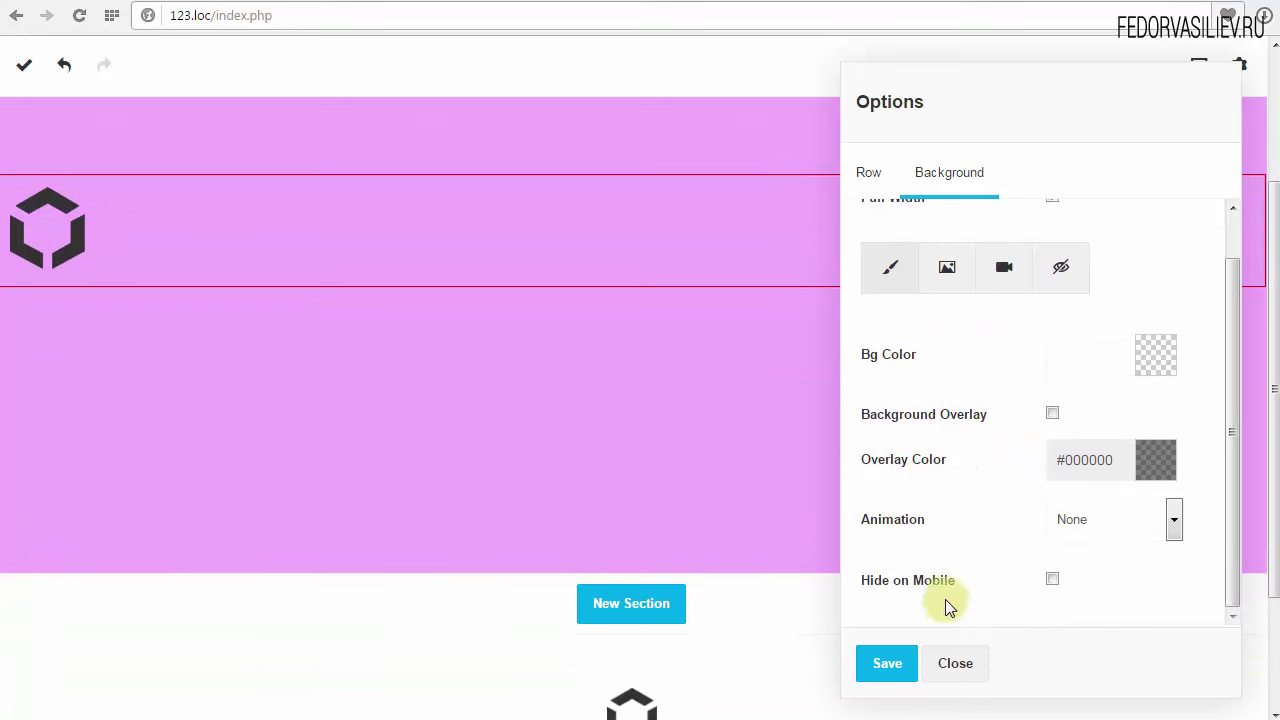
scroll(1018, 472, up, 2)
scroll(883, 277, up, 2)
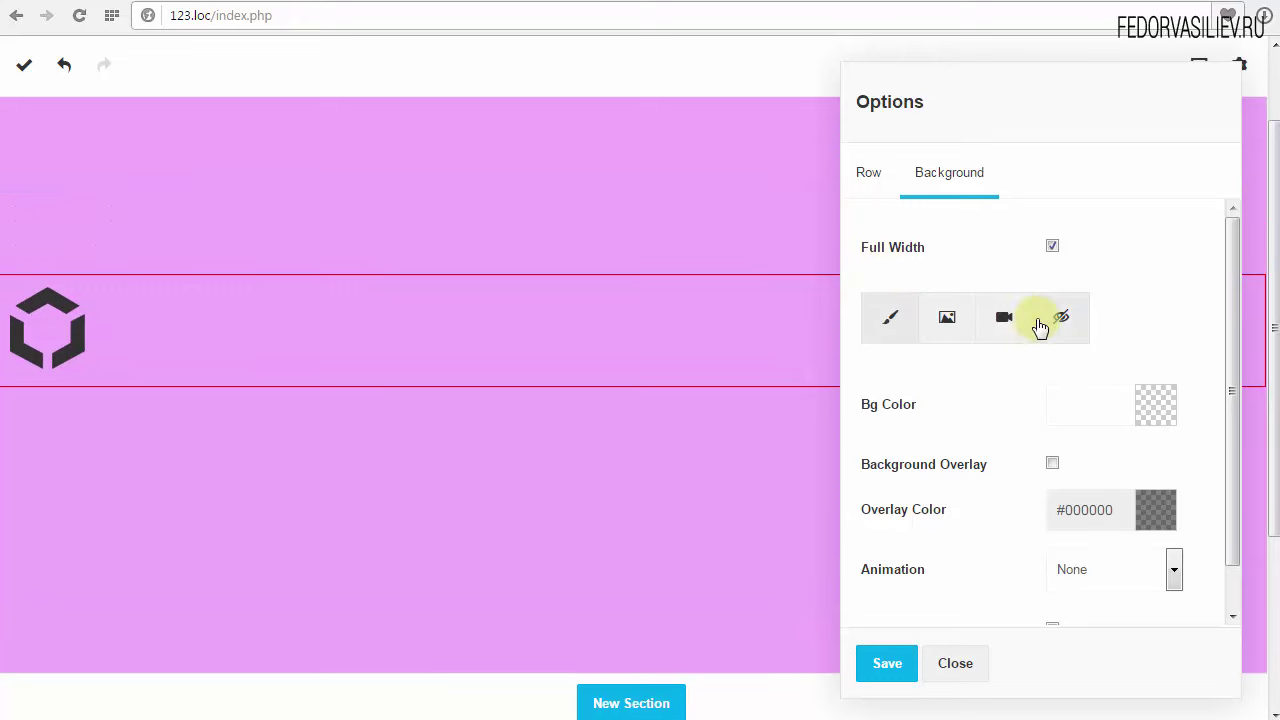
Set the logo row's top padding to 57 px and adjust its right padding
click(886, 173)
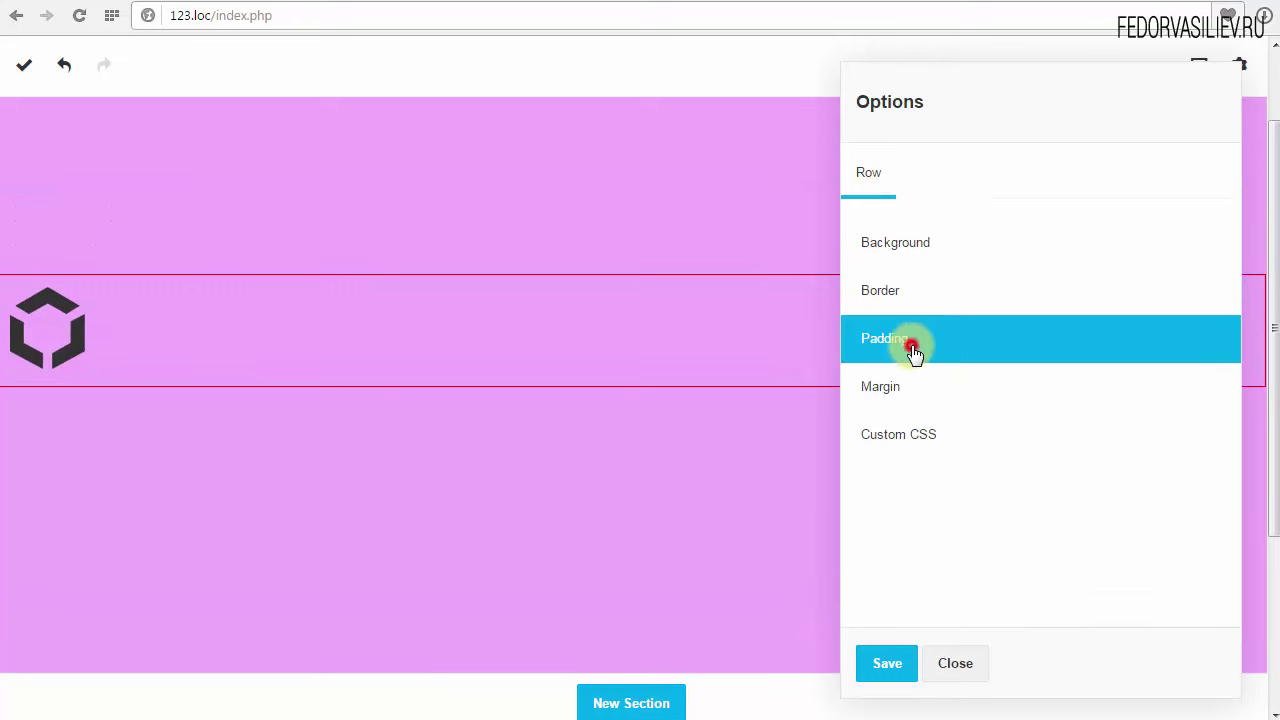
click(912, 346)
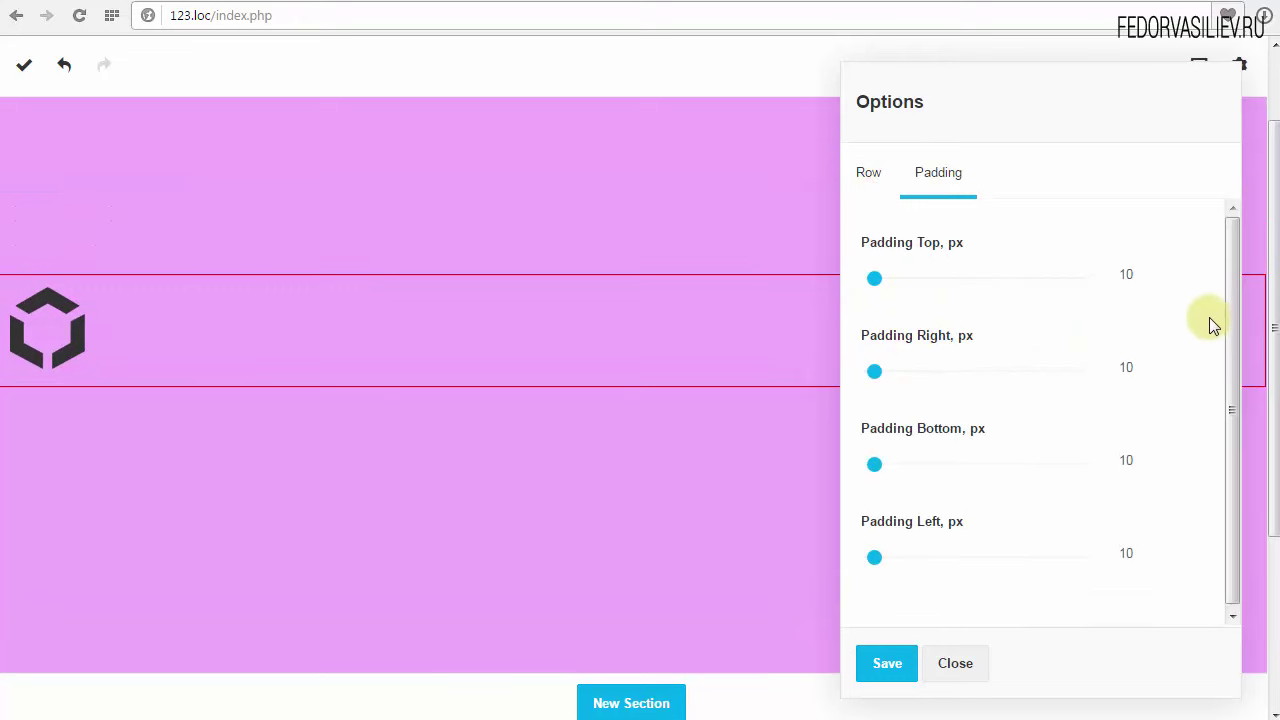
drag(1223, 357, 1224, 405)
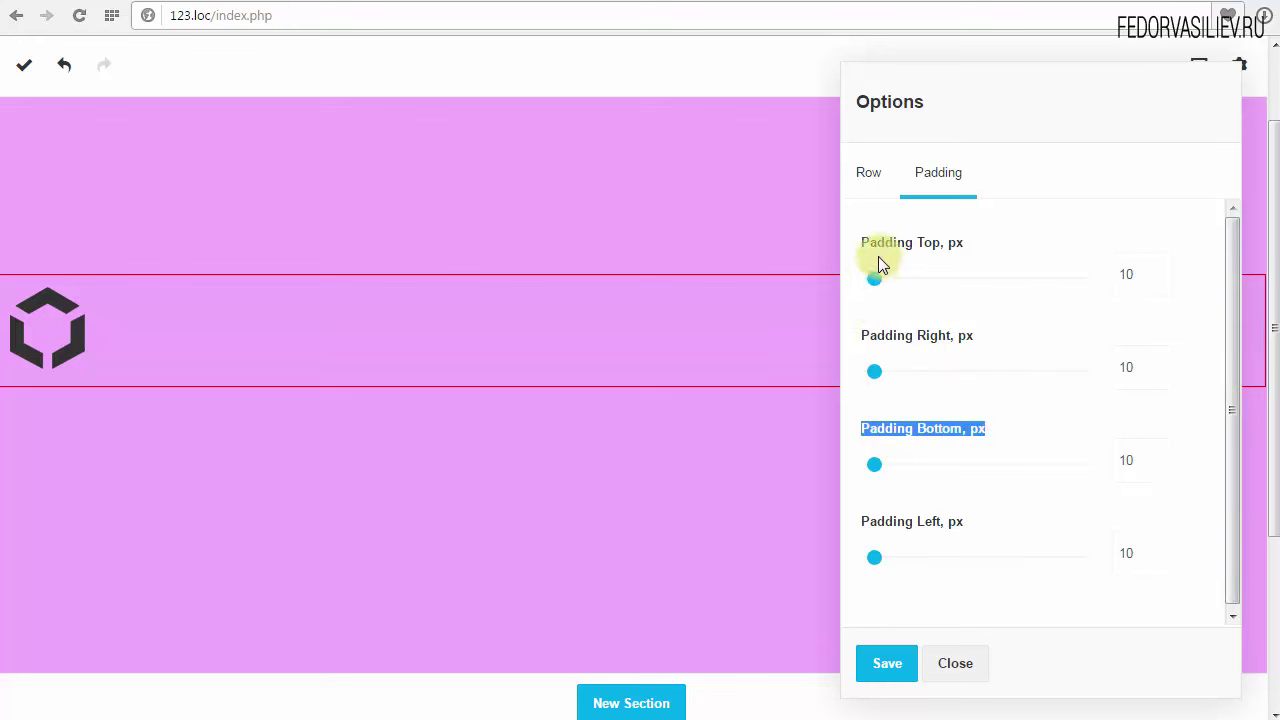
mouse_move(879, 285)
mouse_down()
mouse_move(961, 270)
mouse_move(894, 283)
mouse_up()
drag(871, 383, 975, 366)
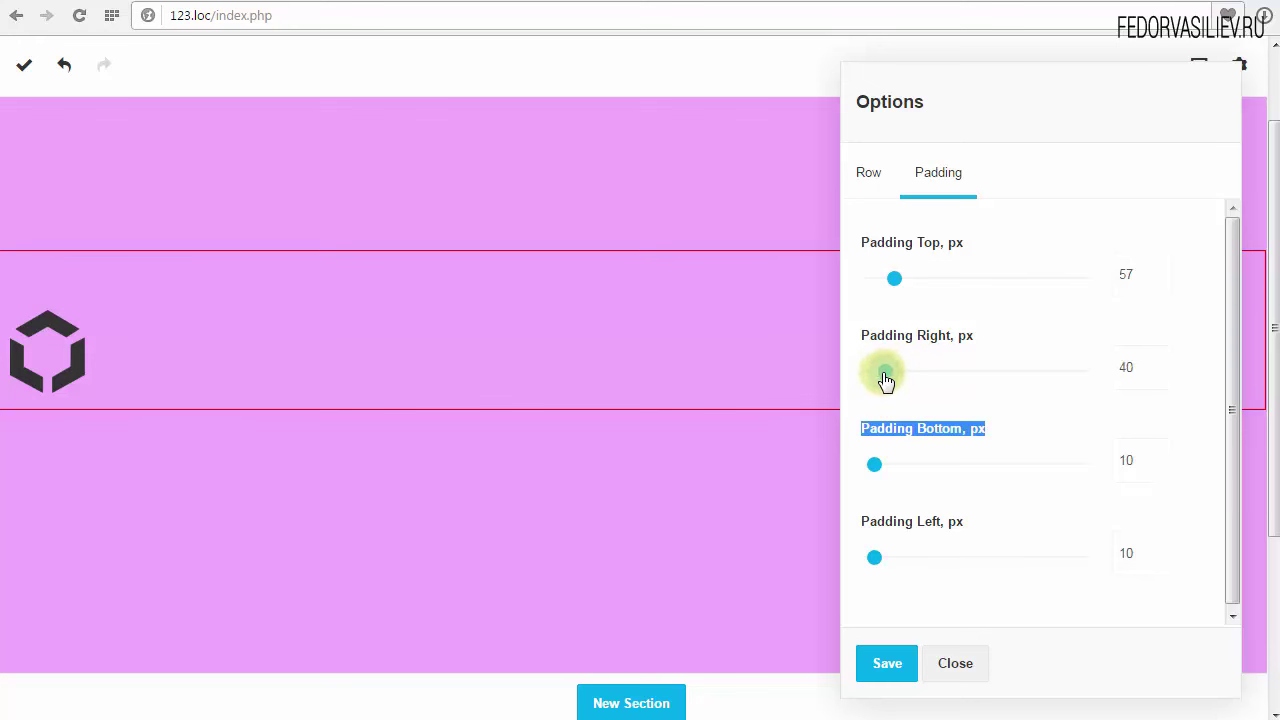
drag(885, 378, 880, 374)
Turn off full width for the logo row and return to the row's main options
click(862, 183)
click(883, 252)
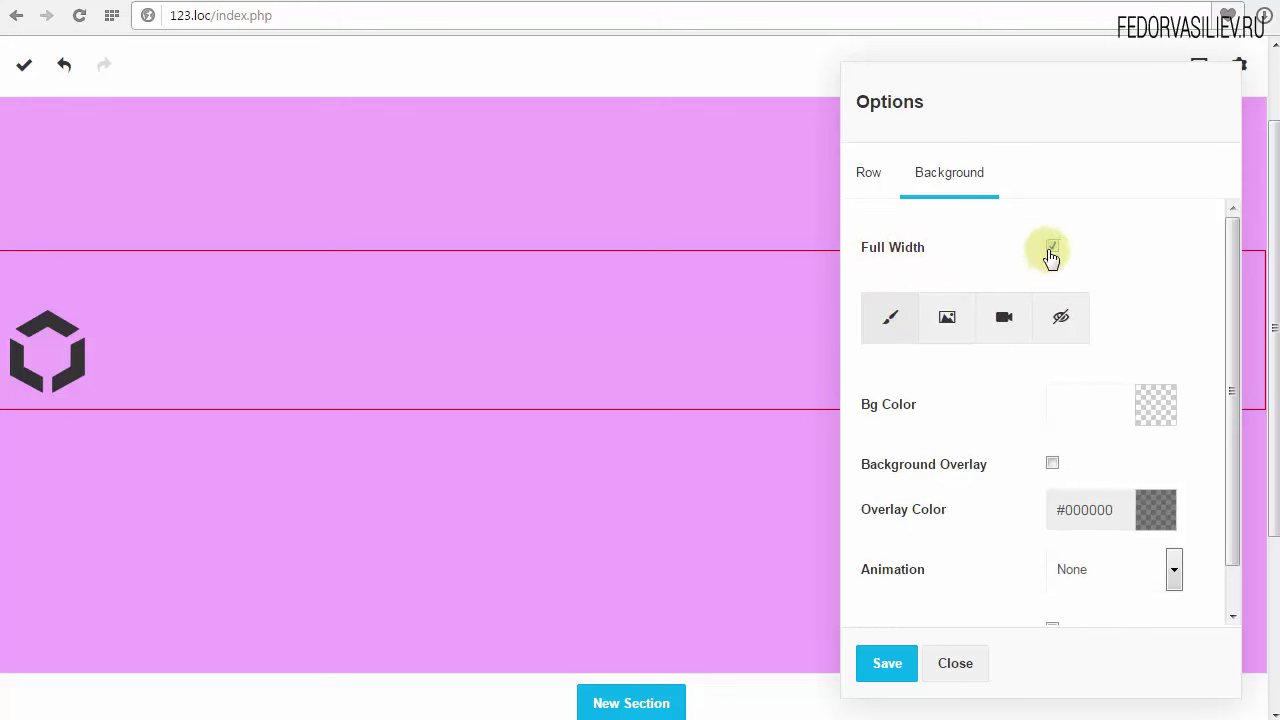
click(1051, 248)
click(874, 177)
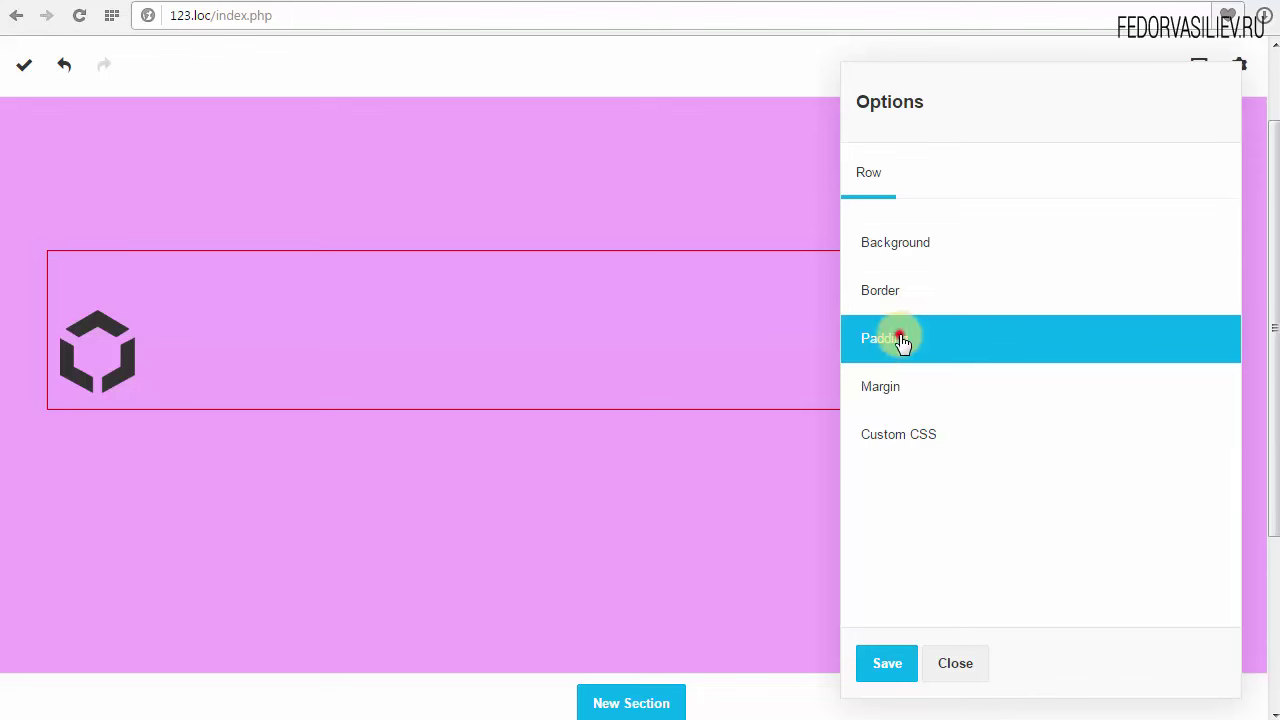
Set the logo row's top padding to 136 px and left padding to 42 px, and increase its right padding
click(898, 339)
mouse_move(877, 372)
mouse_down()
mouse_move(921, 376)
mouse_move(892, 372)
mouse_up()
mouse_move(873, 562)
mouse_down()
mouse_move(950, 557)
mouse_move(887, 557)
mouse_up()
drag(910, 375, 918, 372)
drag(1018, 97, 522, 90)
drag(398, 271, 428, 272)
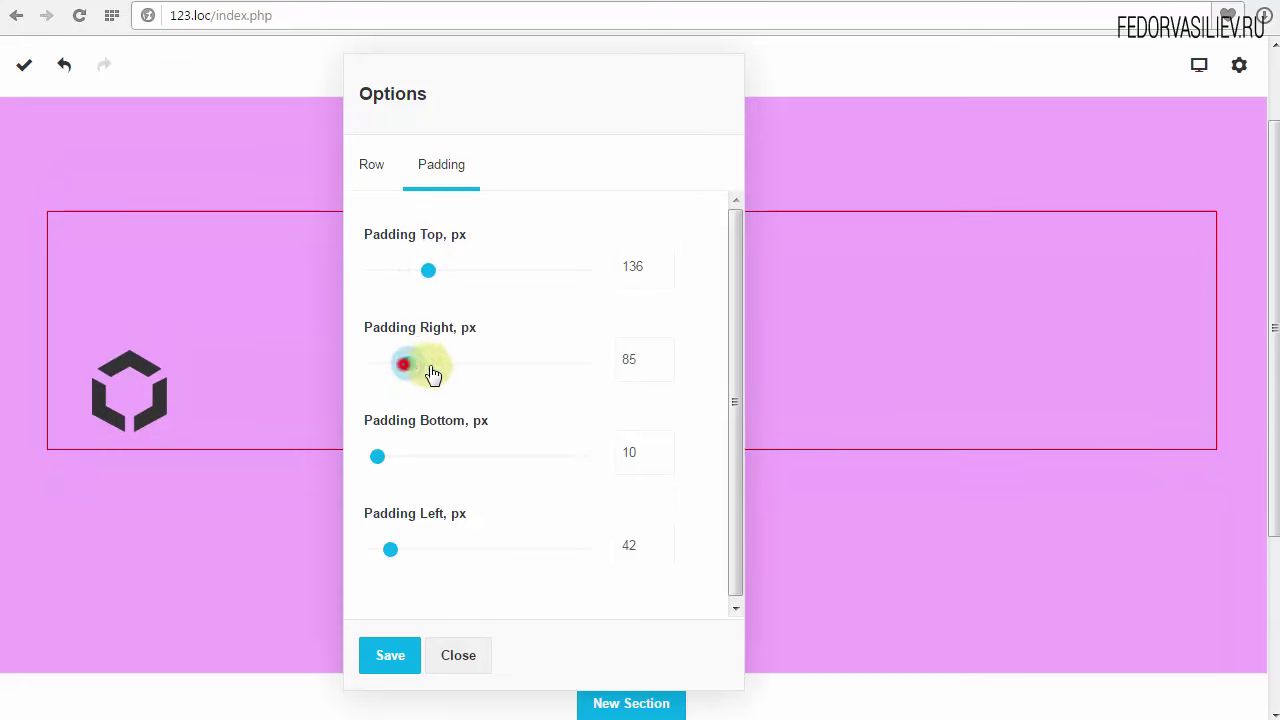
mouse_move(445, 372)
mouse_down()
mouse_move(381, 377)
mouse_move(434, 371)
mouse_up()
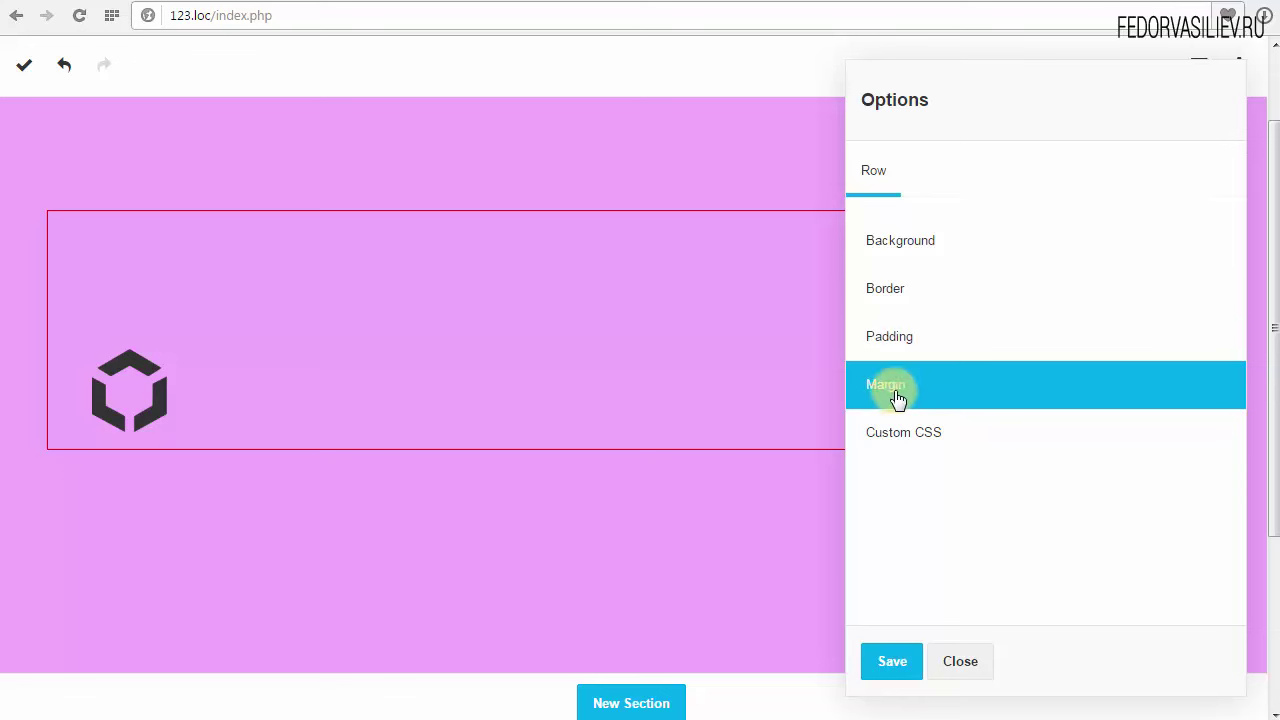
Set the logo row's top margin to 37 px and its bottom margin to 57 px
click(894, 399)
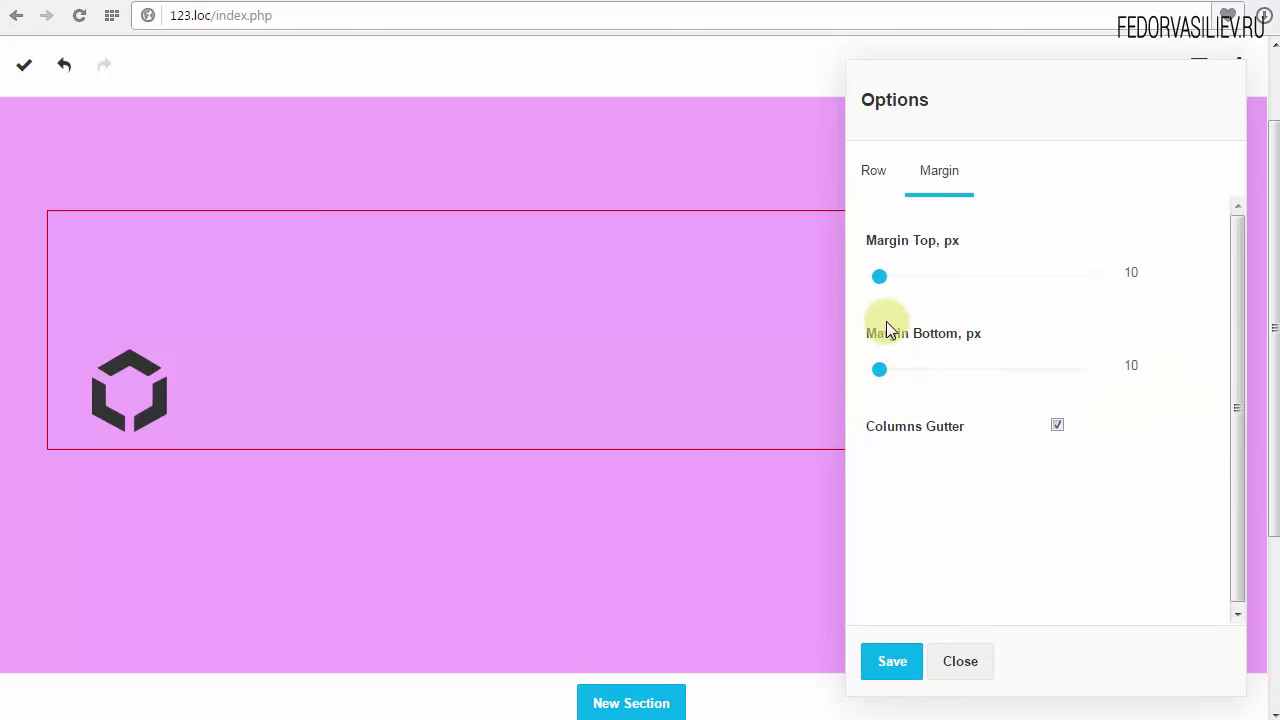
mouse_move(883, 279)
mouse_down()
mouse_move(951, 286)
mouse_move(890, 295)
mouse_up()
mouse_move(884, 374)
mouse_down()
mouse_move(997, 366)
mouse_move(899, 370)
mouse_up()
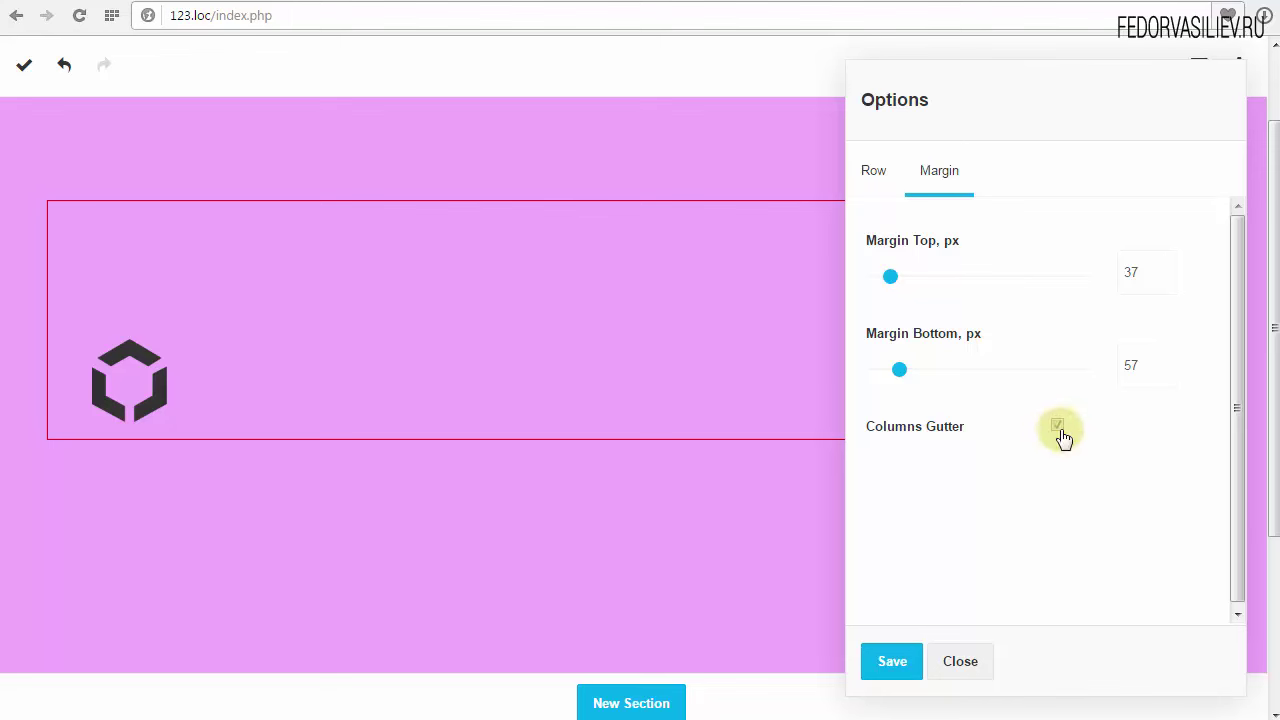
Look at the logo row's Custom CSS options, close the row's options and save the page
click(874, 168)
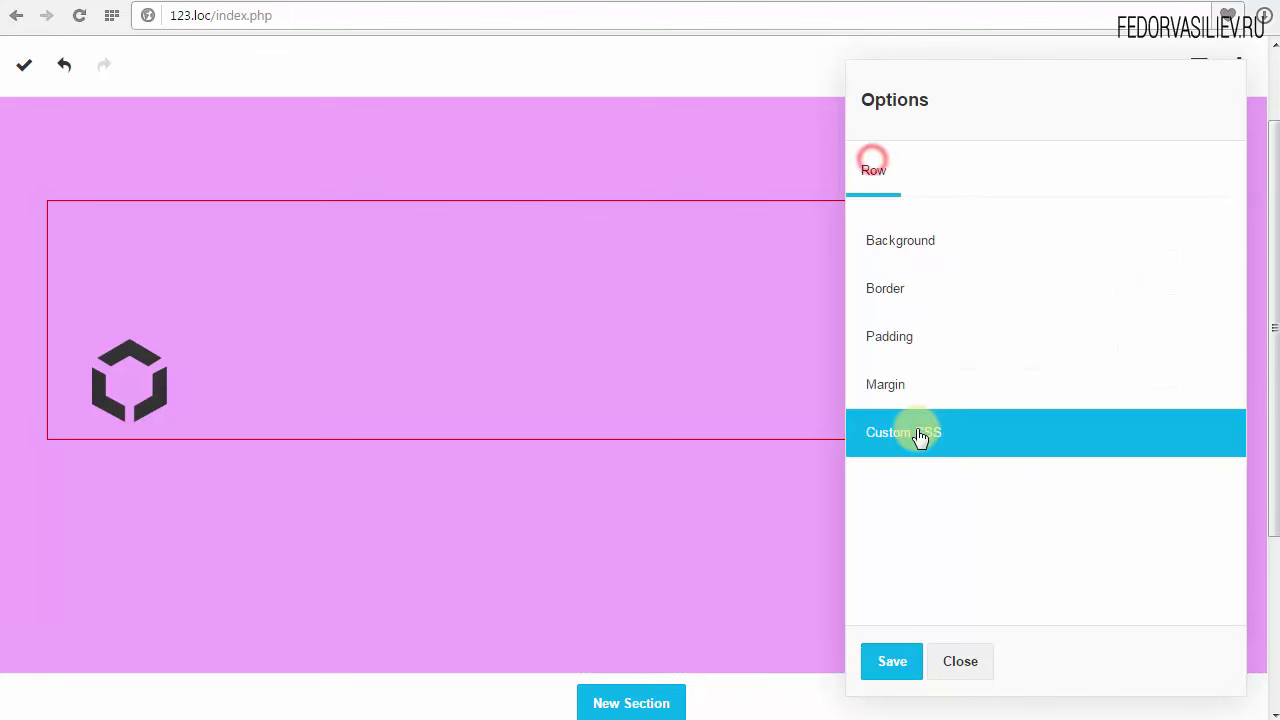
click(910, 437)
click(870, 172)
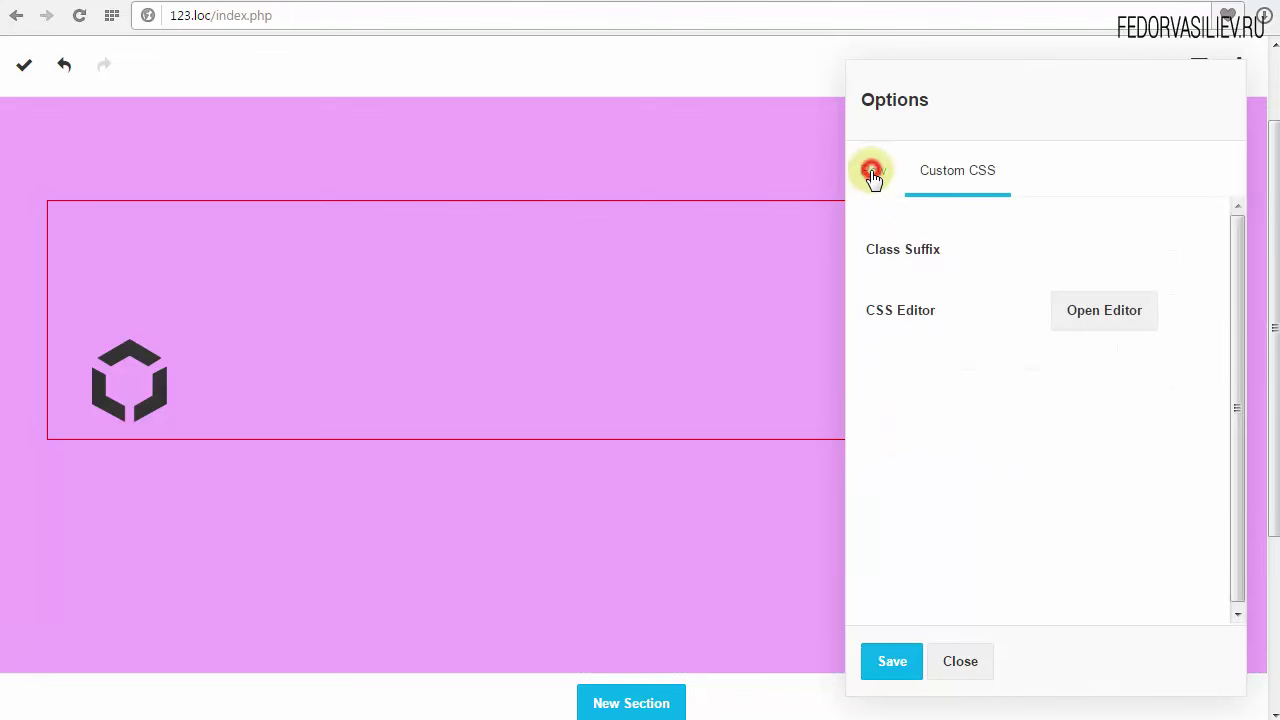
click(958, 664)
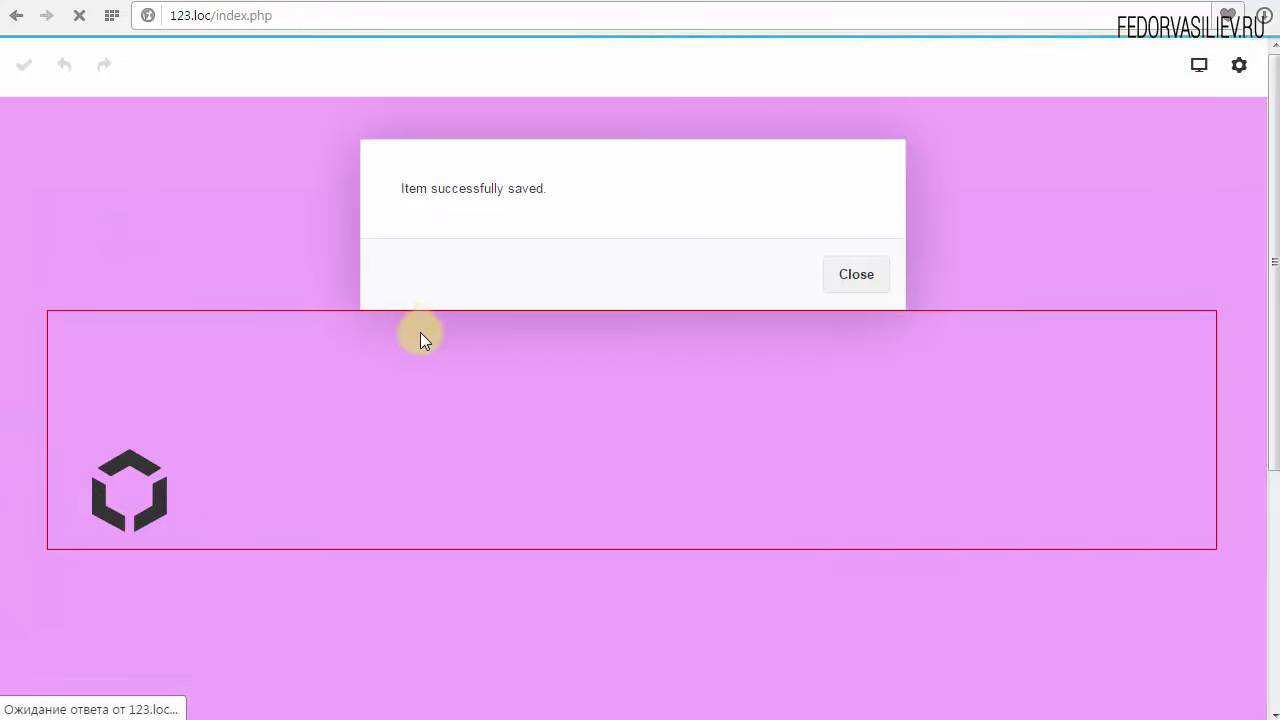
Give the logo row a cyan #00fcf4 background colour and save it
mouse_move(123, 375)
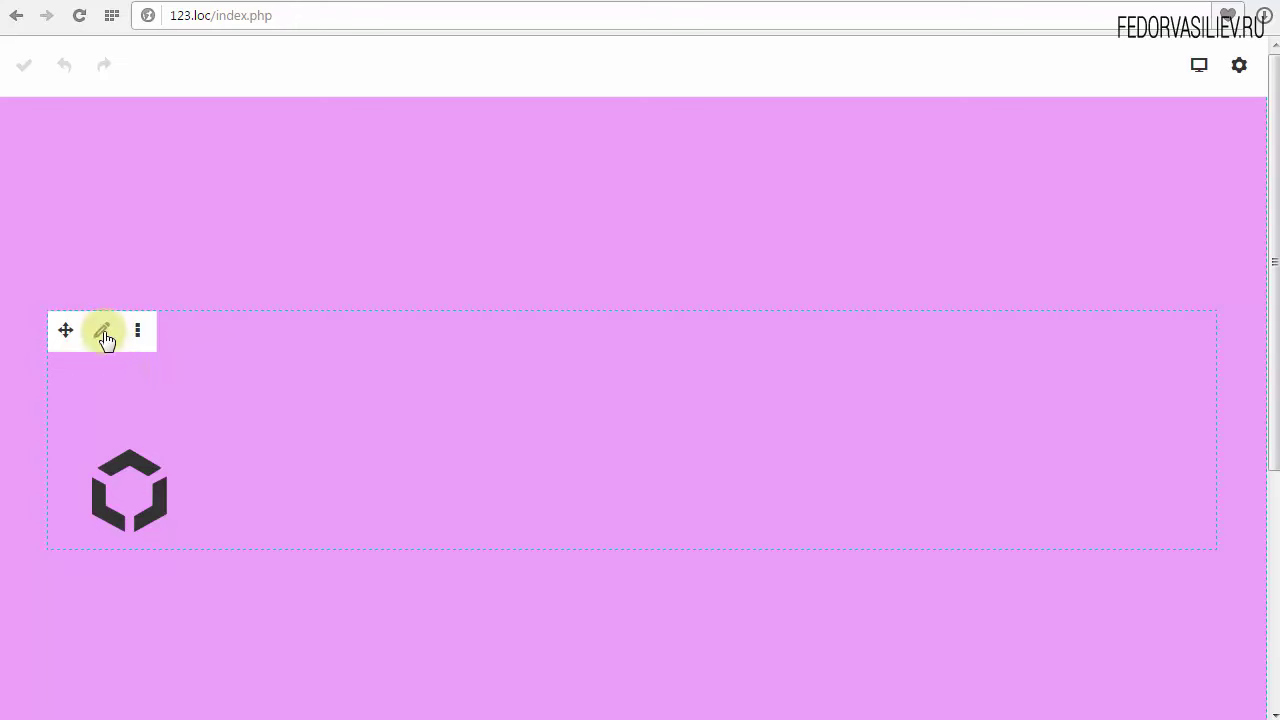
click(101, 330)
click(883, 243)
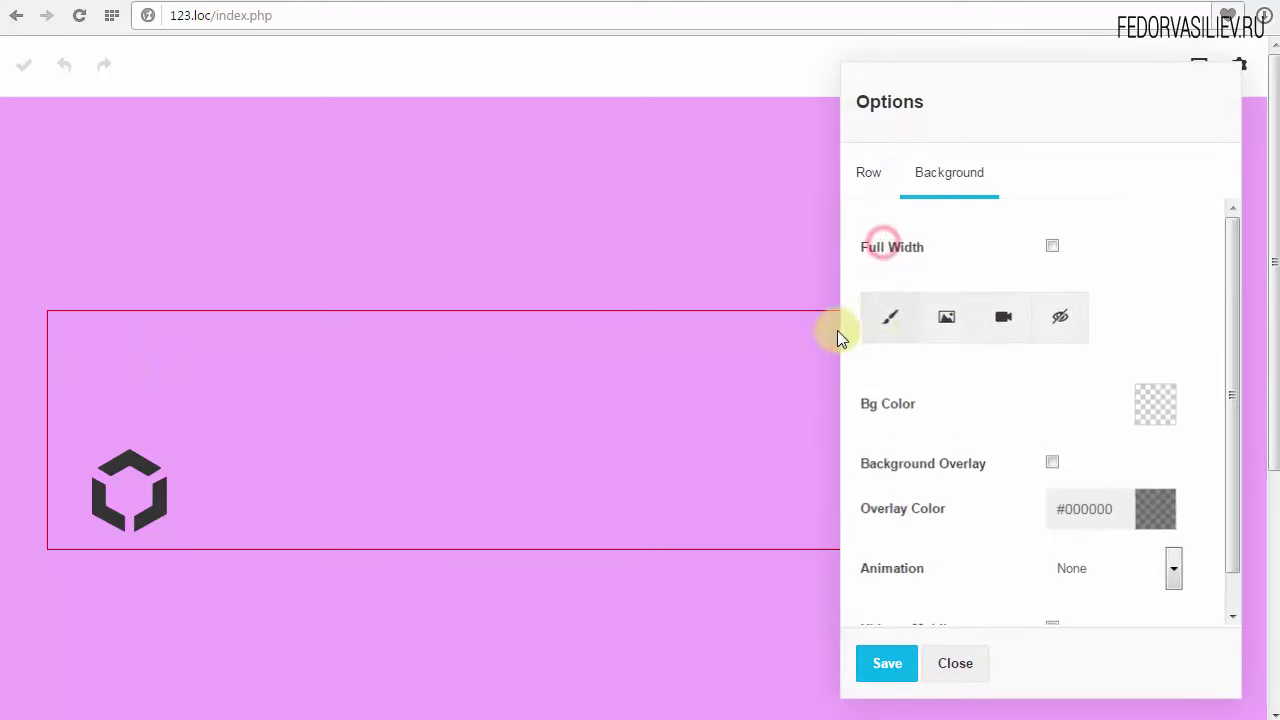
click(883, 316)
click(1060, 401)
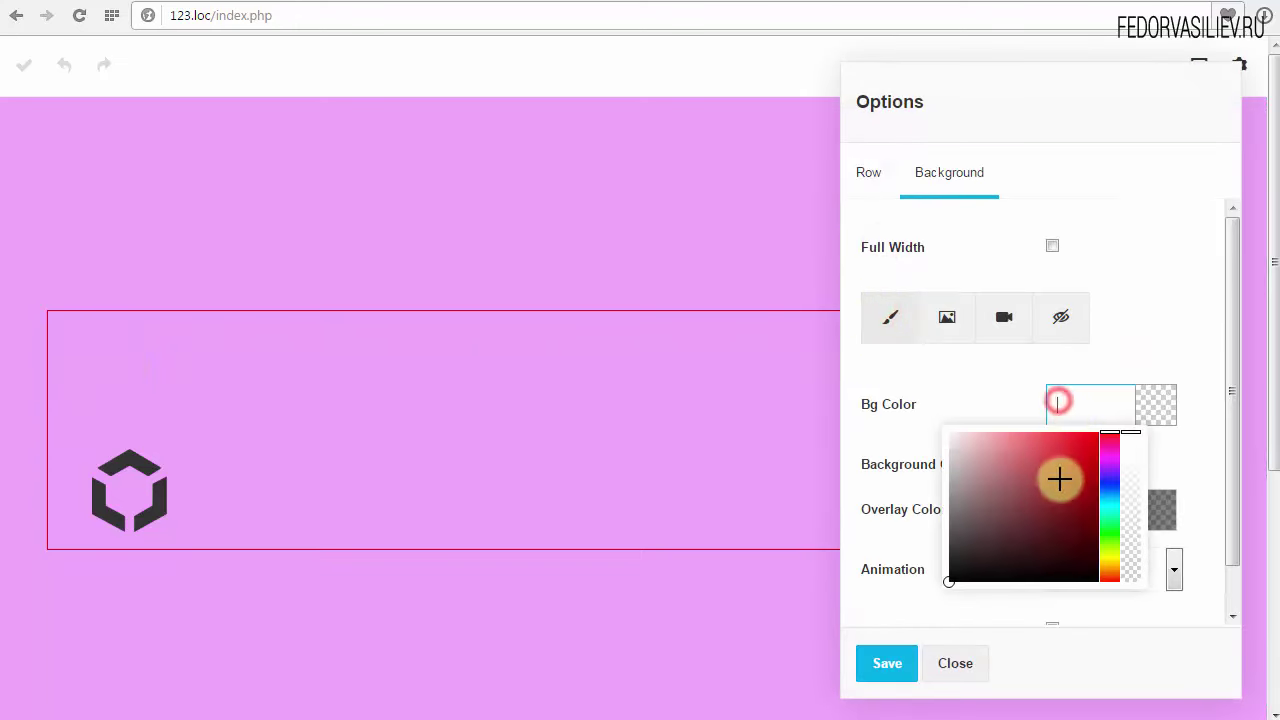
click(1109, 508)
click(1080, 494)
click(1098, 440)
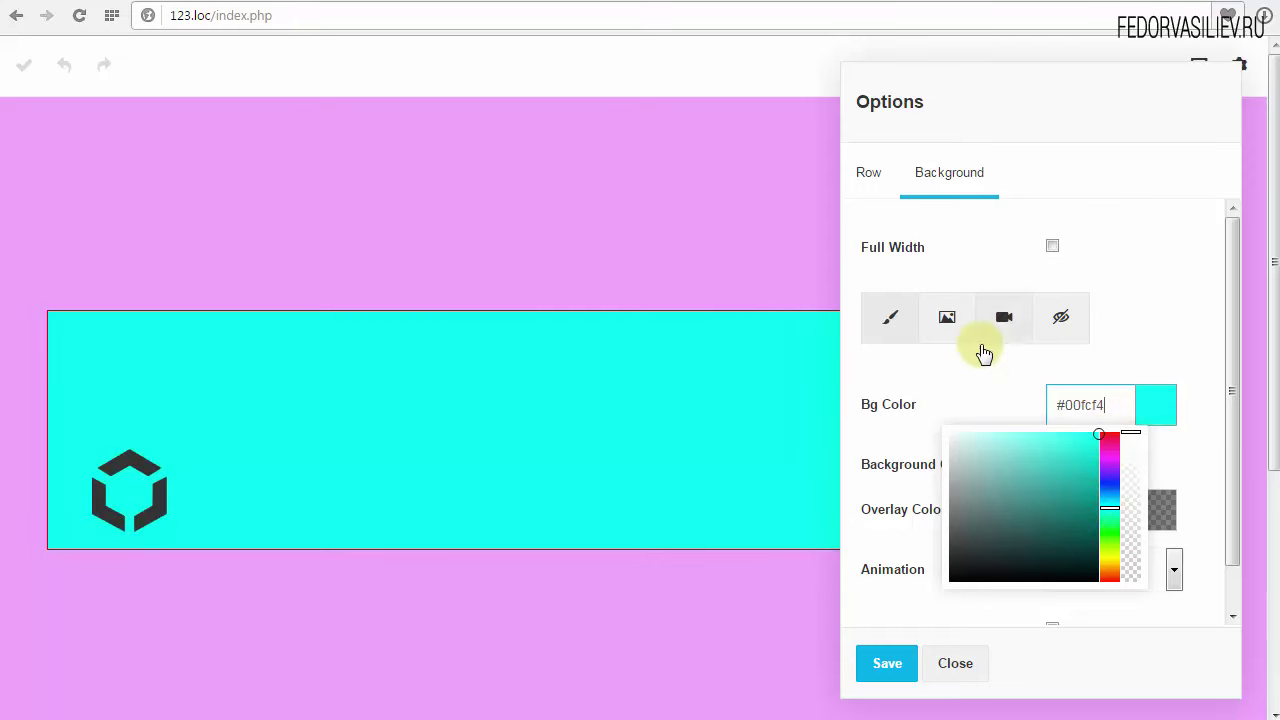
click(887, 665)
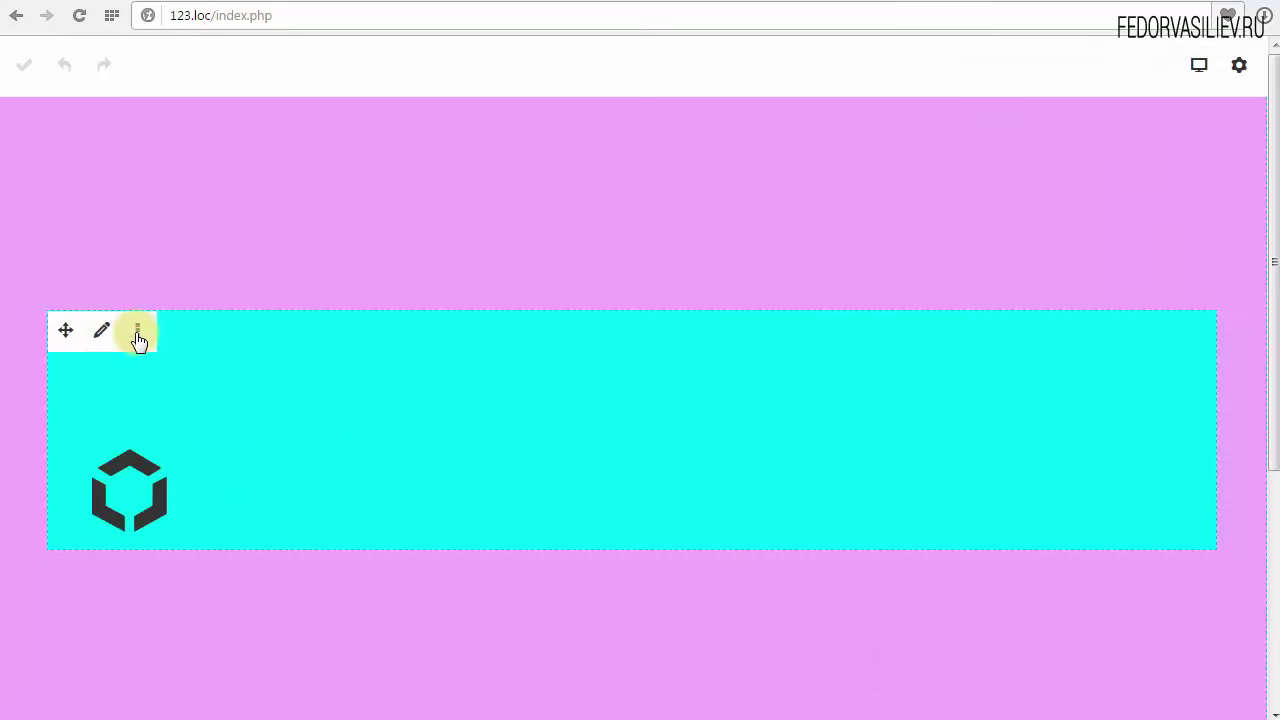
Try to duplicate the logo row and try to delete it, dismissing the message each time
click(135, 332)
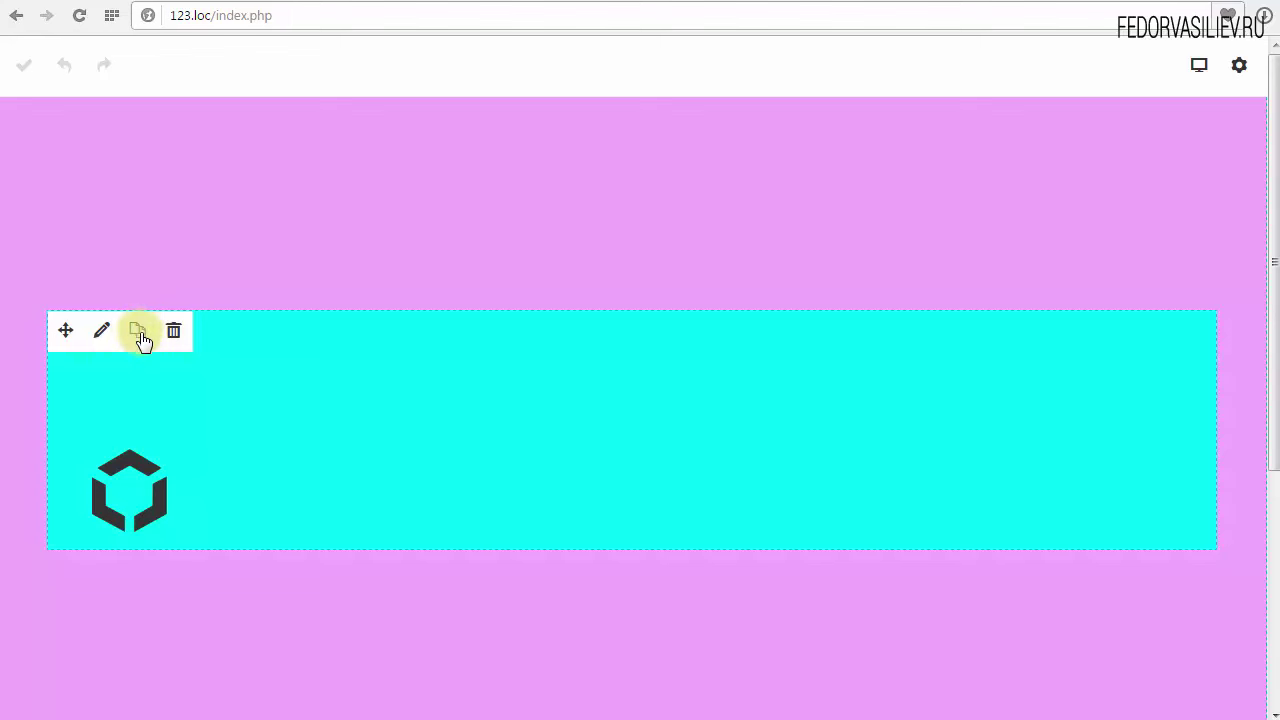
click(137, 331)
triple_click(475, 178)
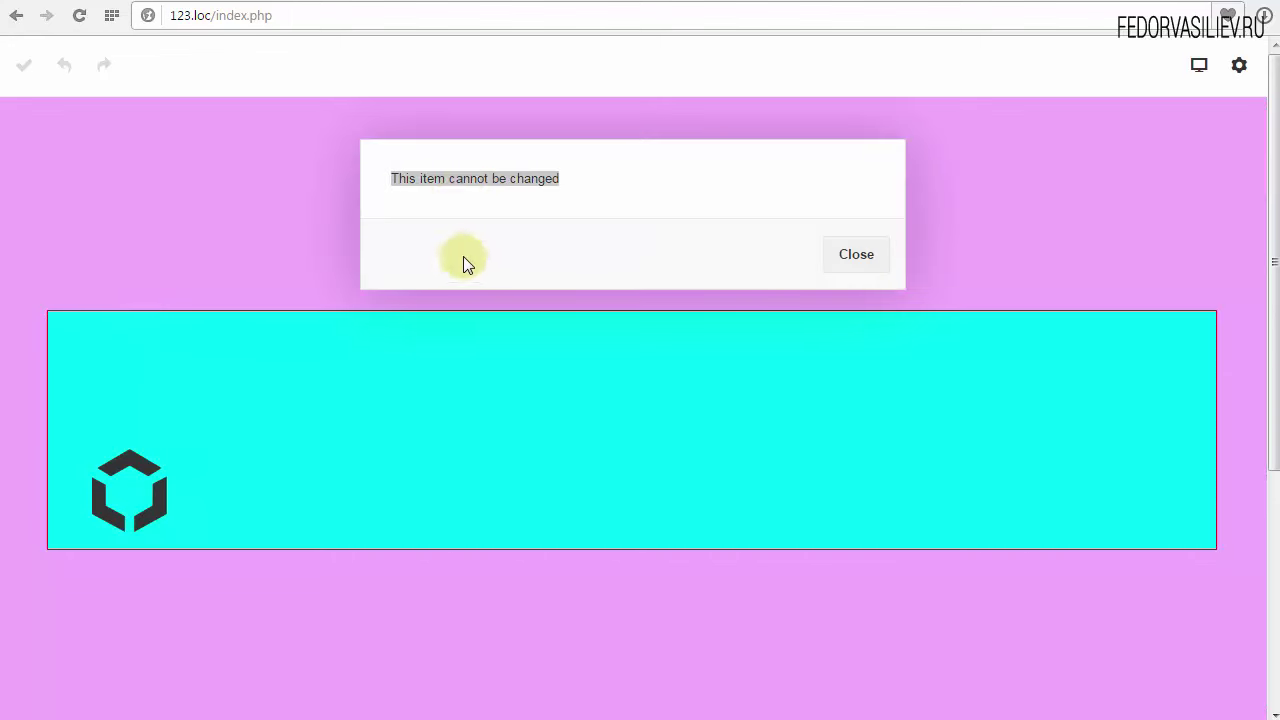
click(872, 258)
mouse_move(126, 357)
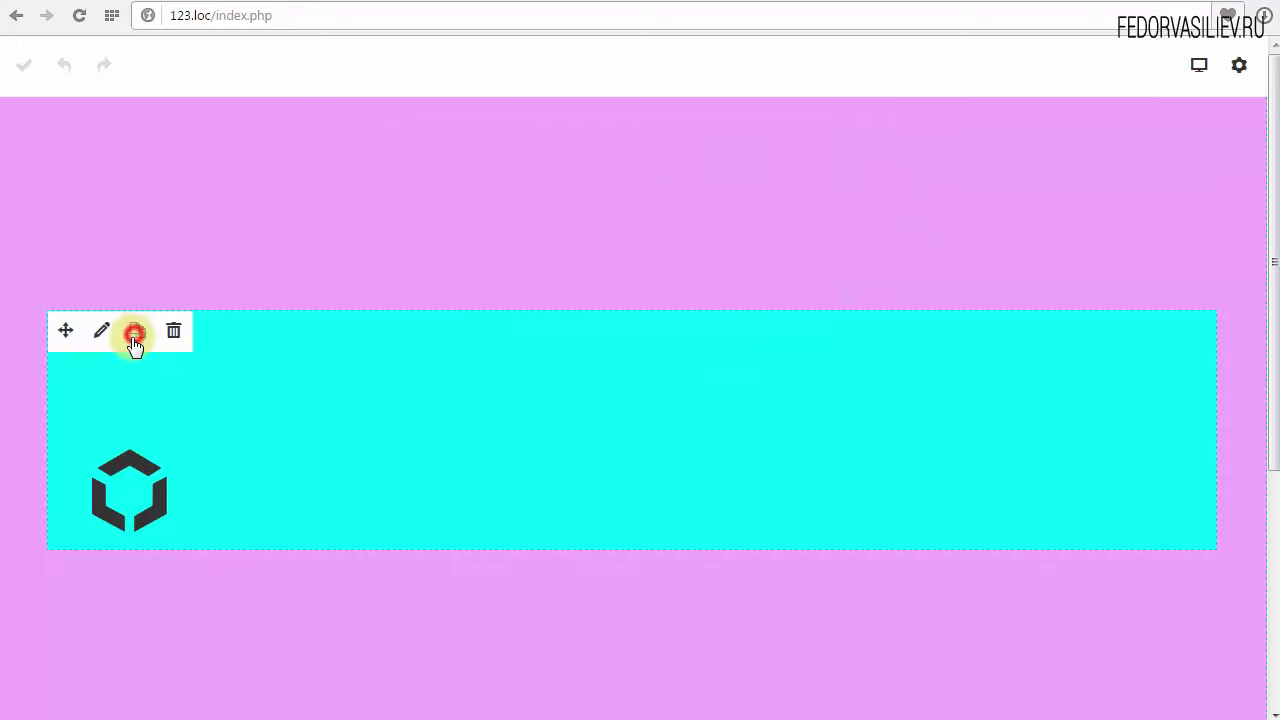
click(174, 333)
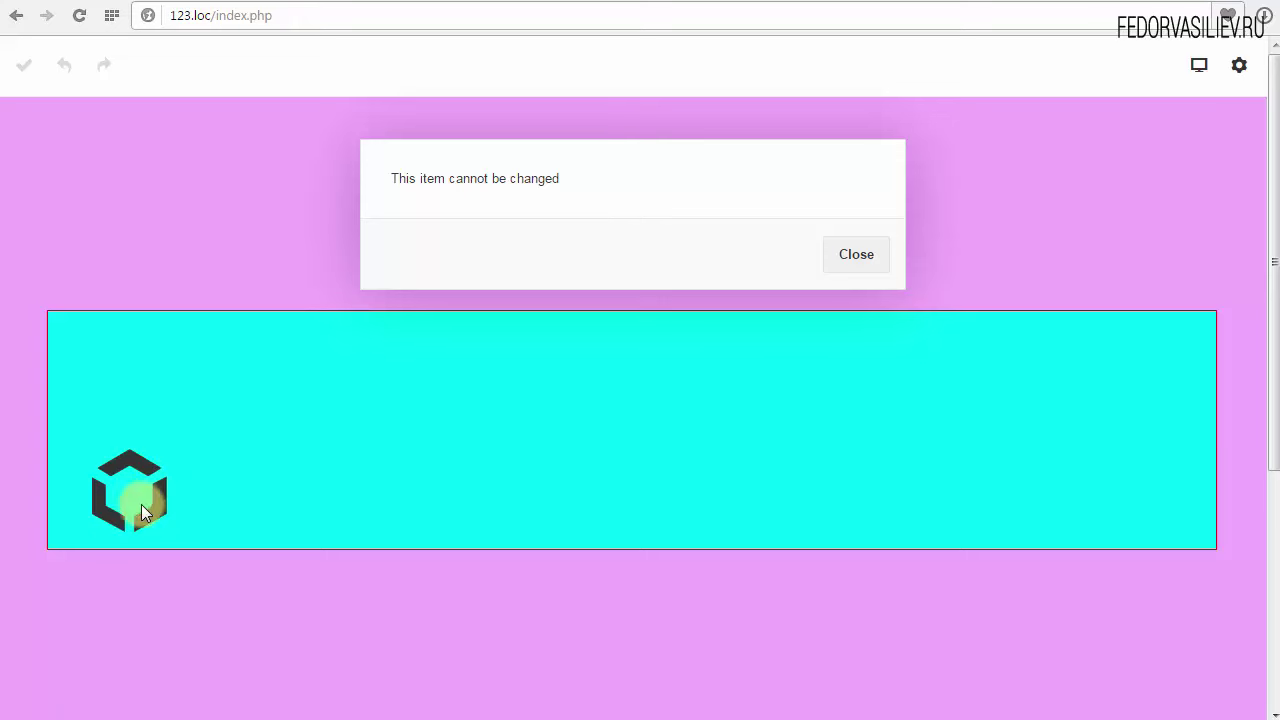
click(848, 258)
Try to move the main menu element within the logo row
mouse_move(138, 385)
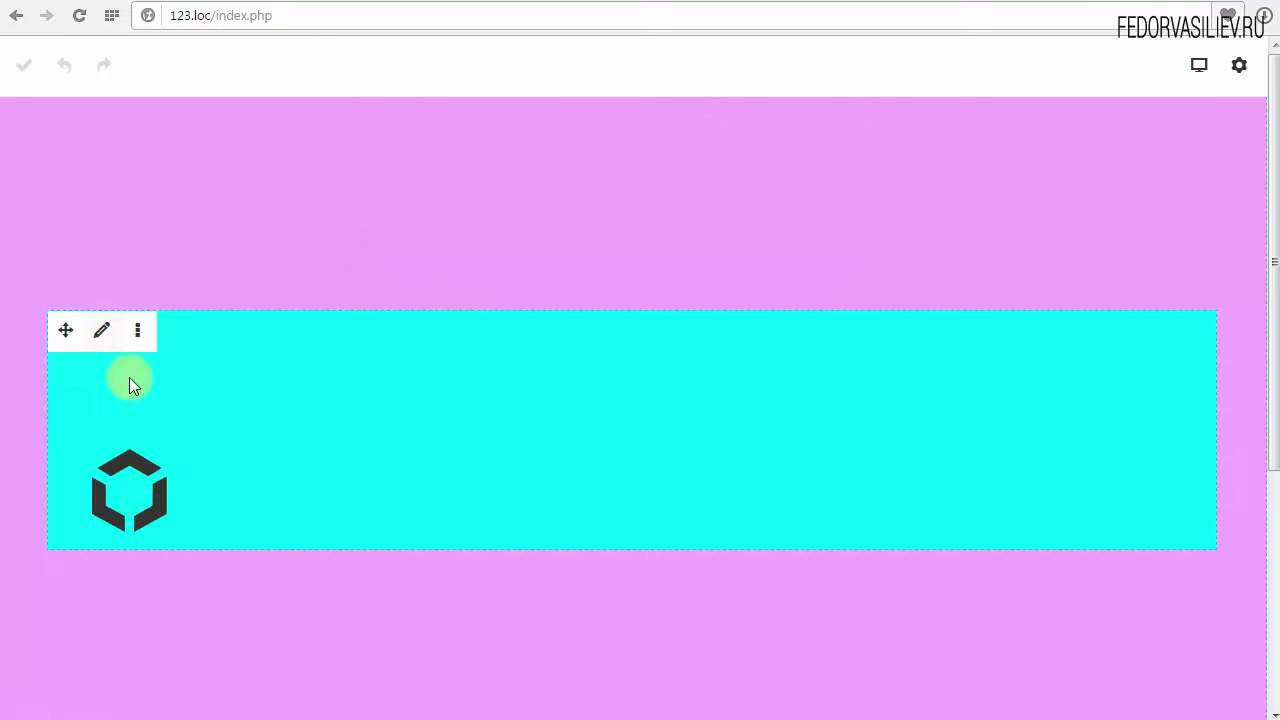
mouse_move(118, 517)
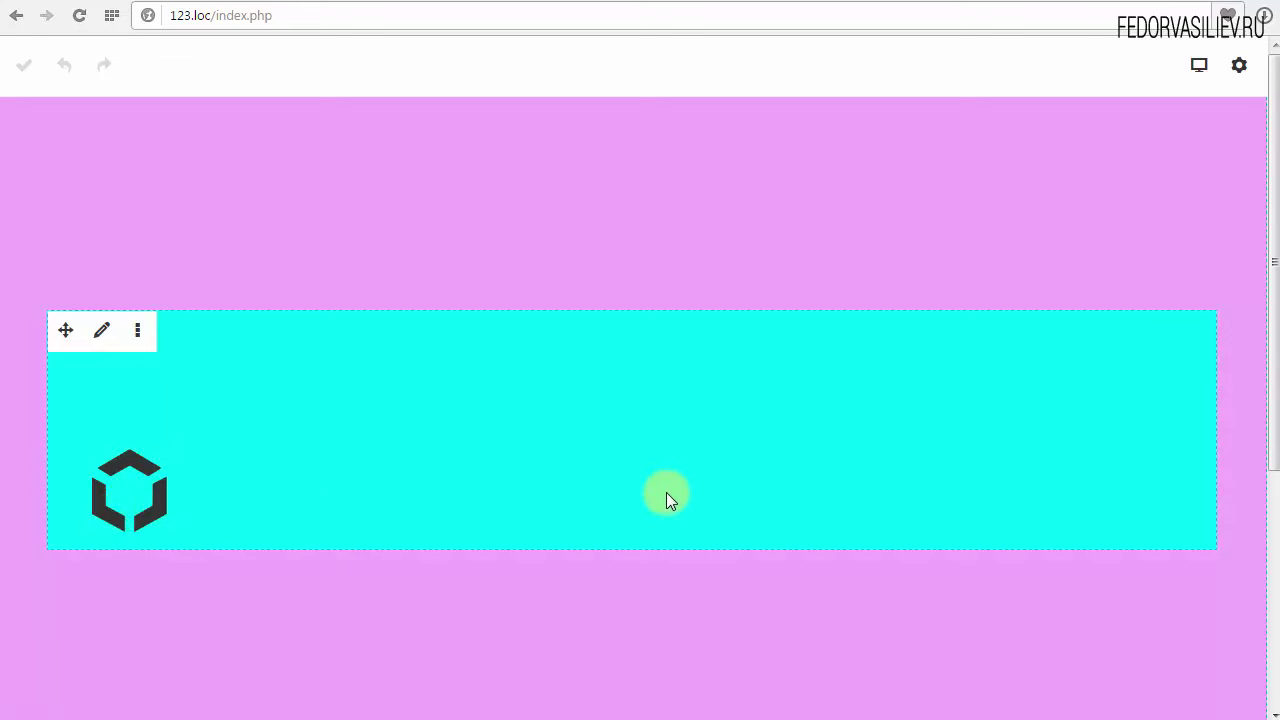
mouse_move(716, 482)
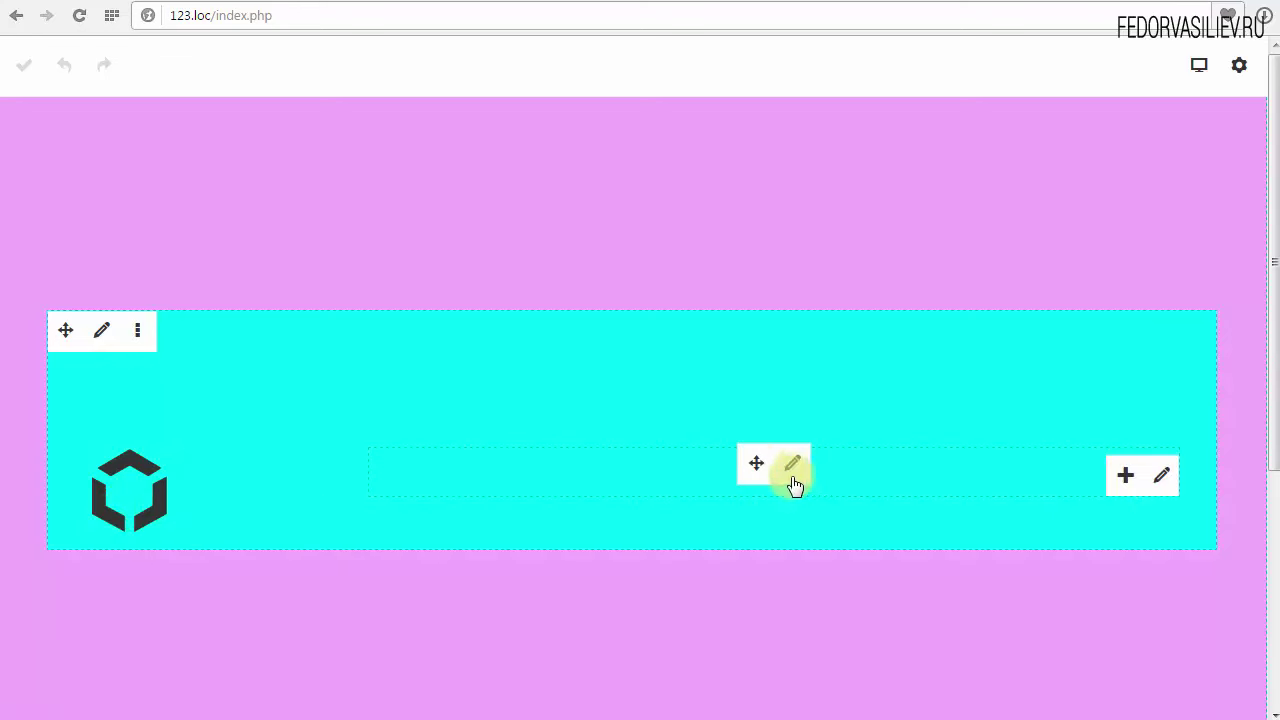
click(756, 465)
drag(756, 465, 586, 506)
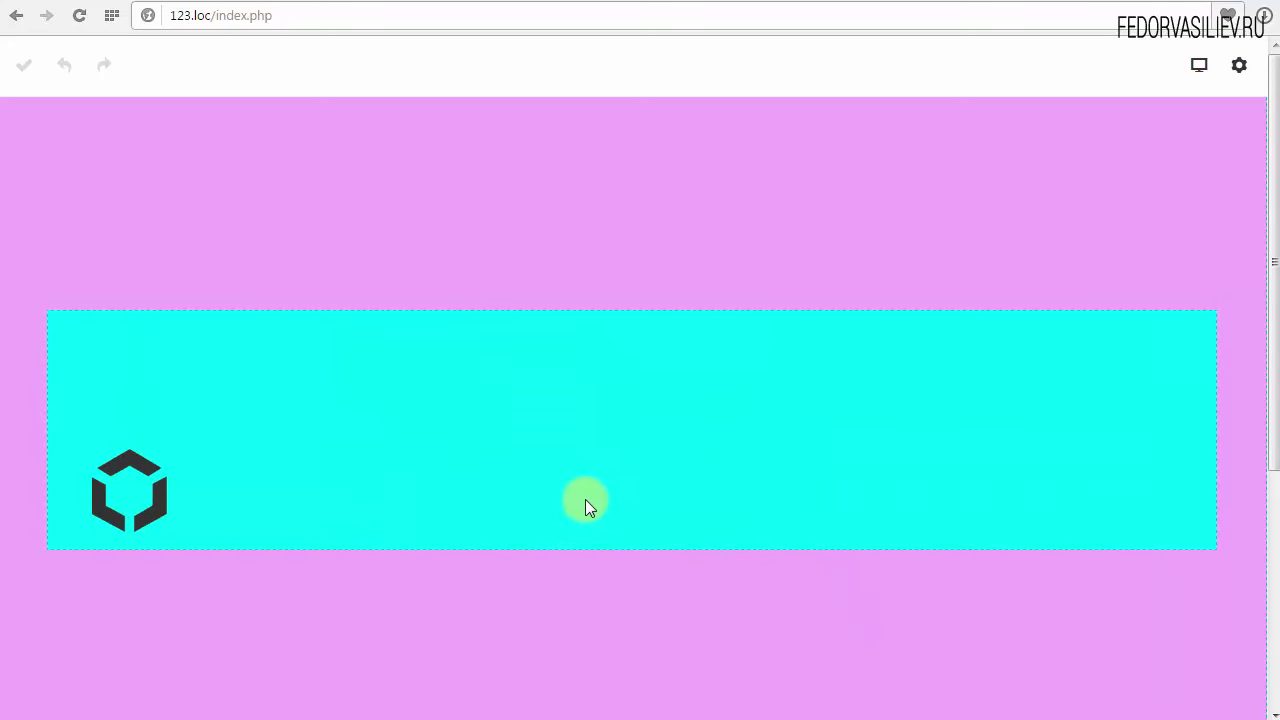
Look through the main menu element's option categories and its alignment and navigation settings, leaving them unchanged
click(791, 468)
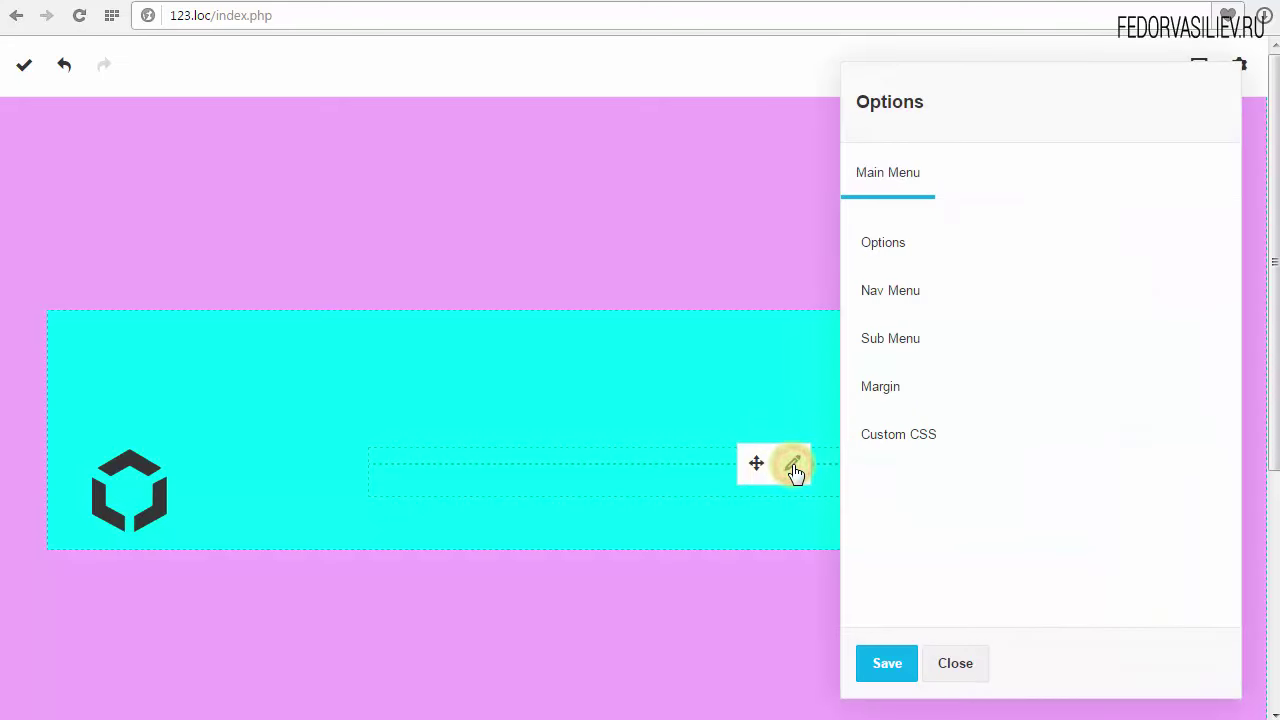
click(894, 297)
click(887, 186)
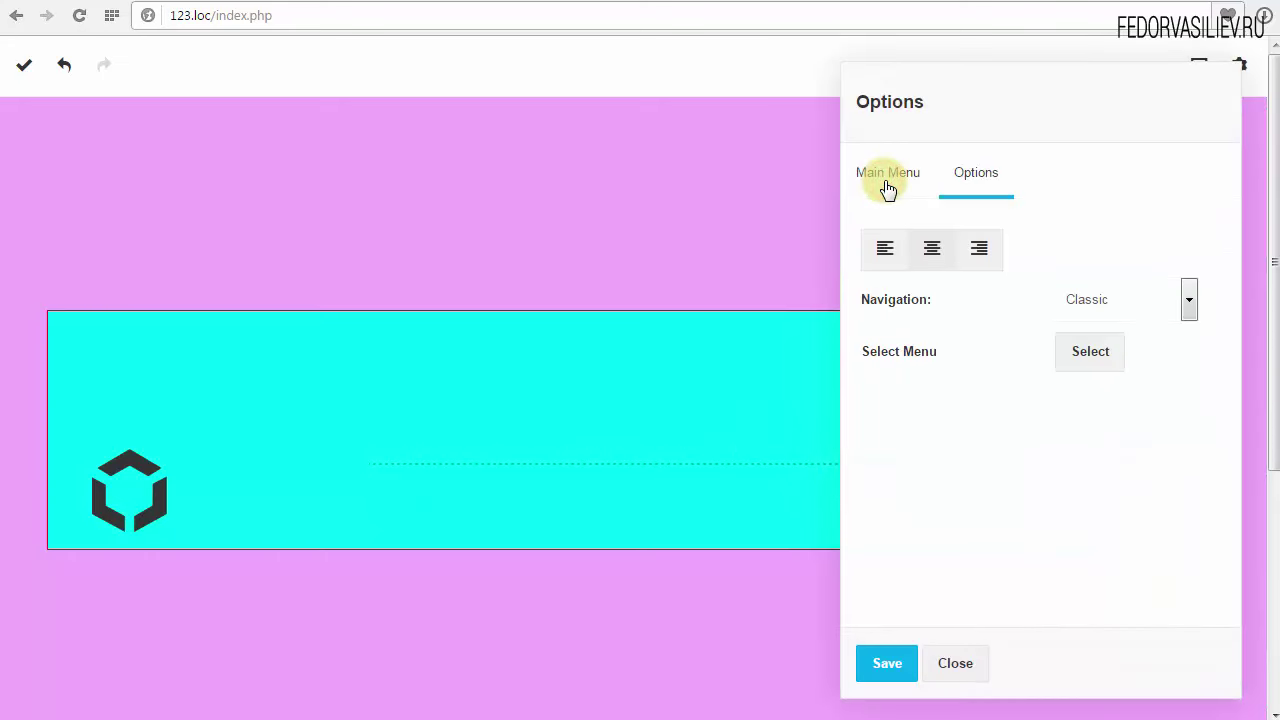
click(887, 188)
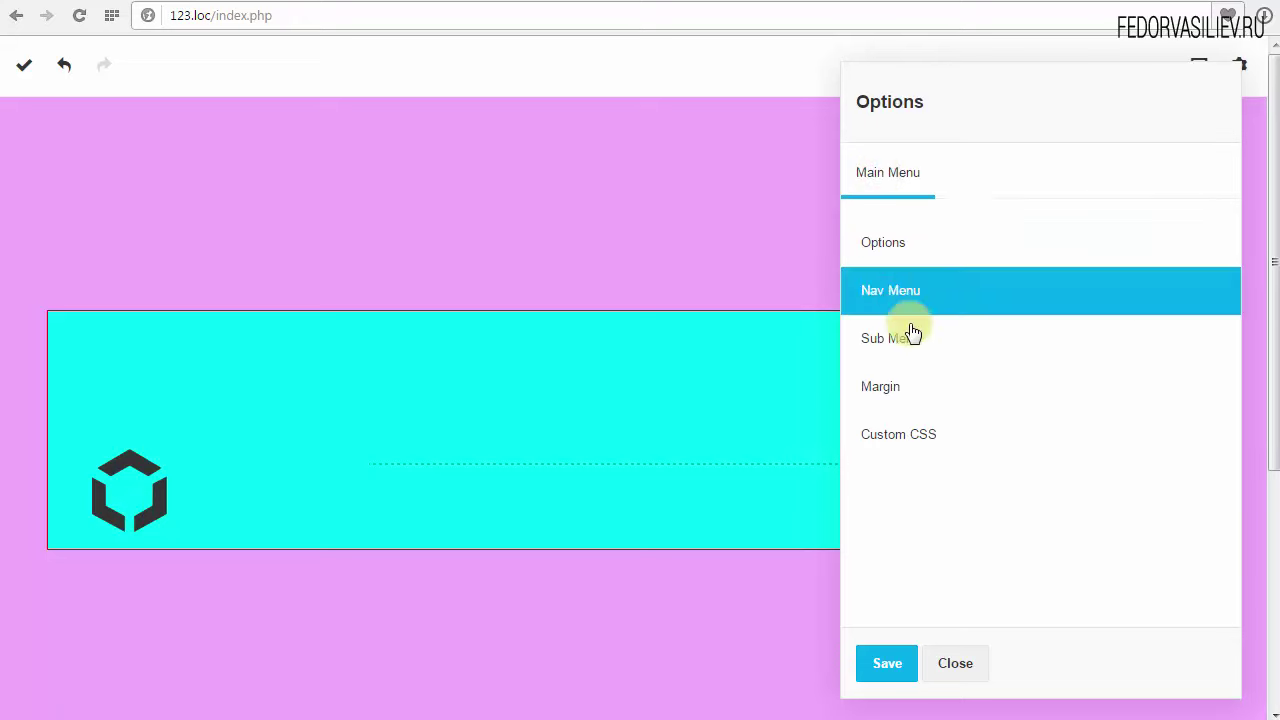
click(963, 663)
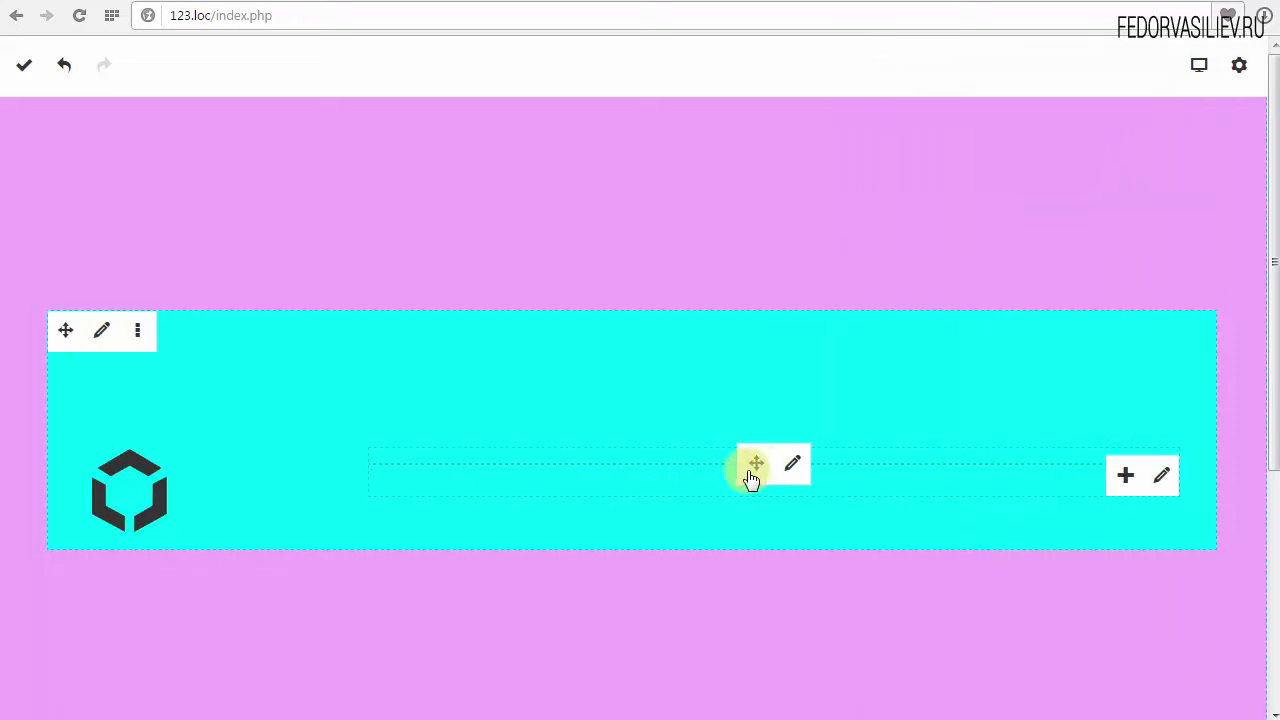
Give the main menu's column a red background colour and save it
click(1160, 478)
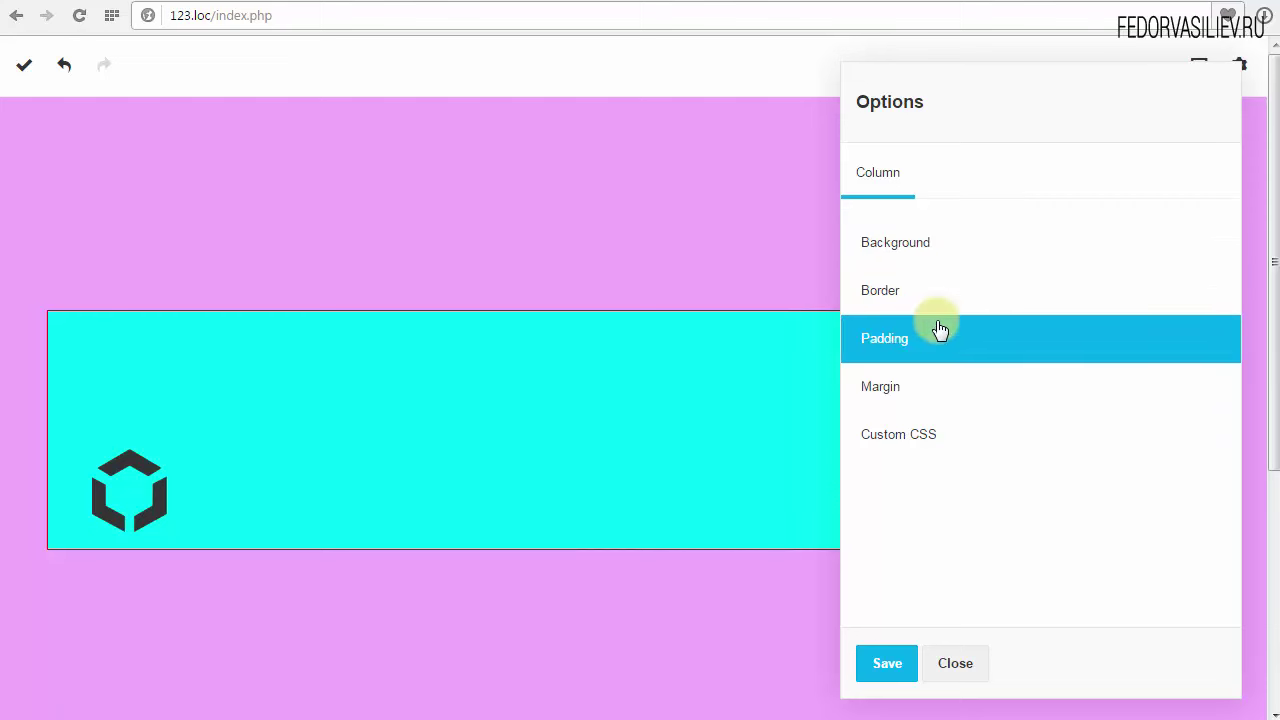
click(897, 247)
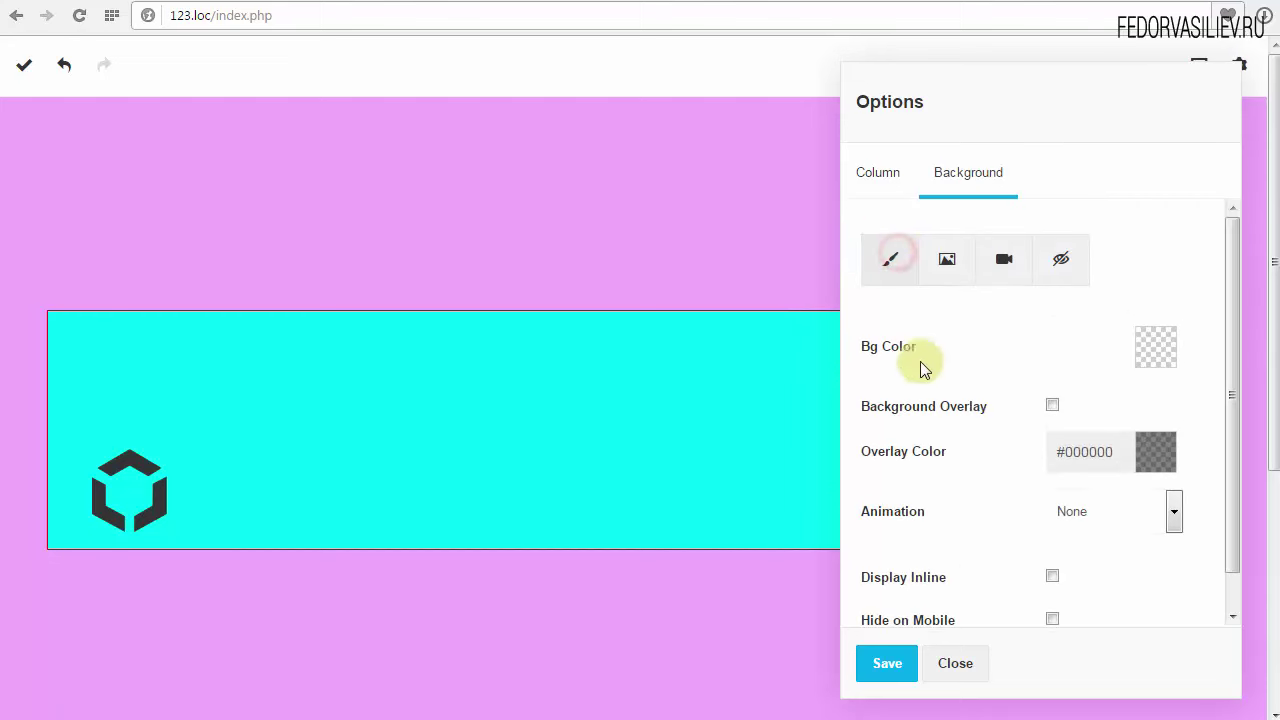
click(1086, 352)
drag(1040, 405, 1060, 382)
click(997, 331)
click(880, 663)
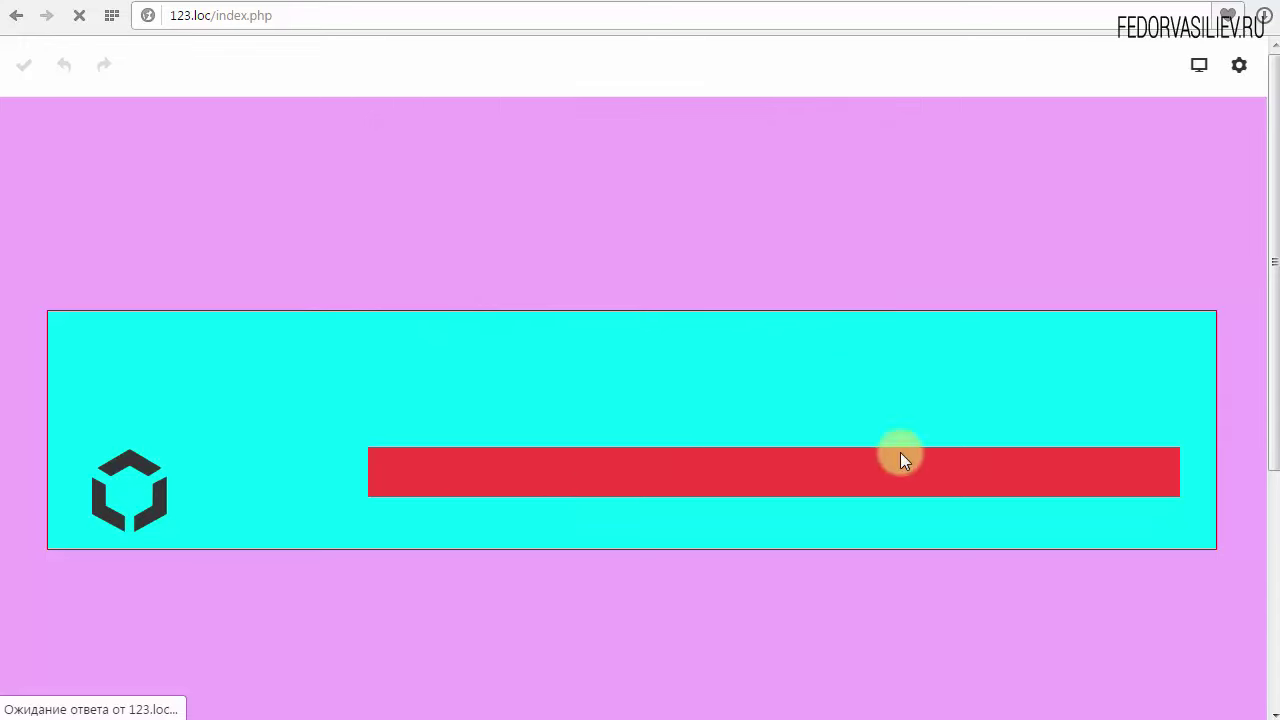
Reopen the red column's options without changes and view the plugins that can be added to it
mouse_move(640, 461)
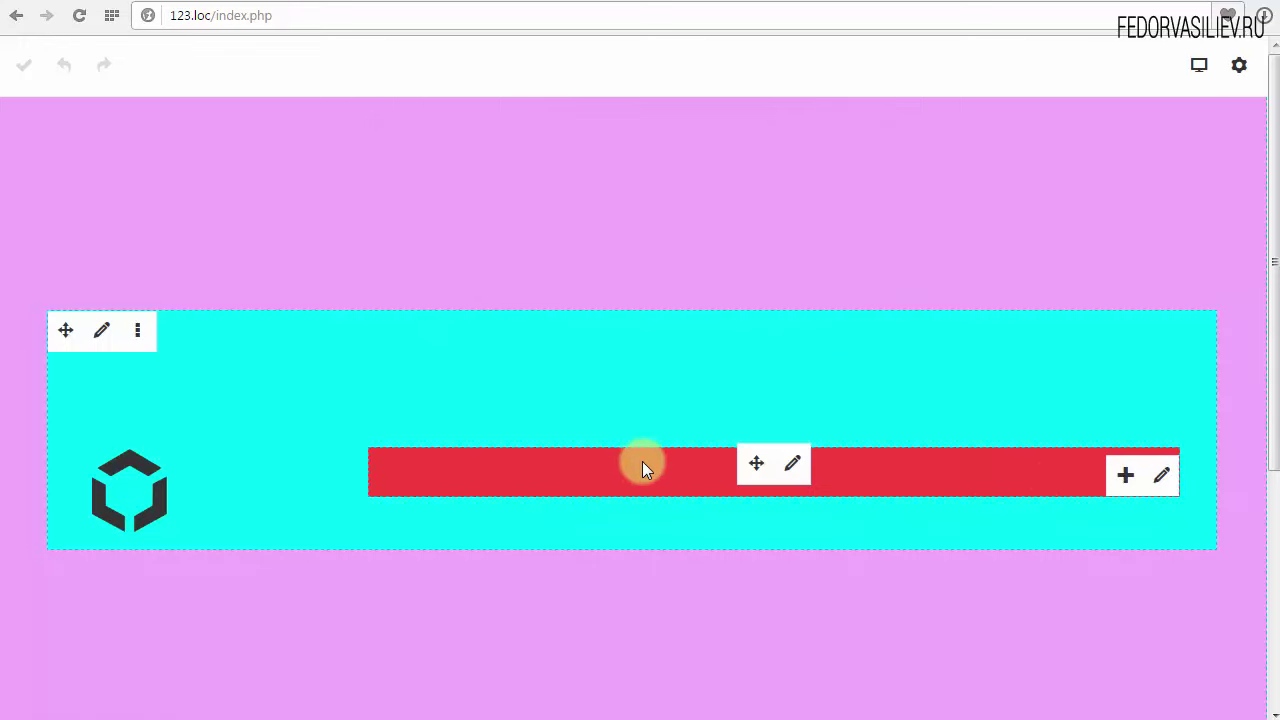
click(1163, 478)
click(960, 662)
click(1120, 476)
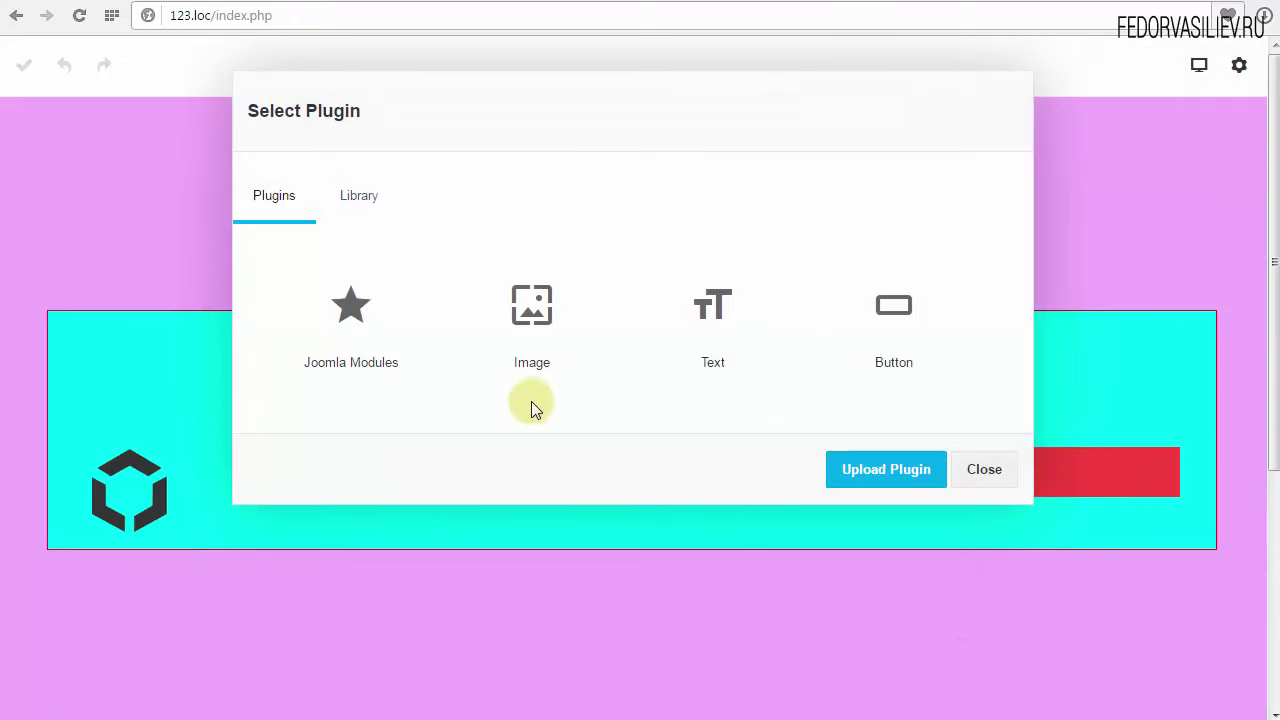
click(957, 483)
Browse the additional plugins available for upload from the red column's plugin selection and close the list
click(1123, 478)
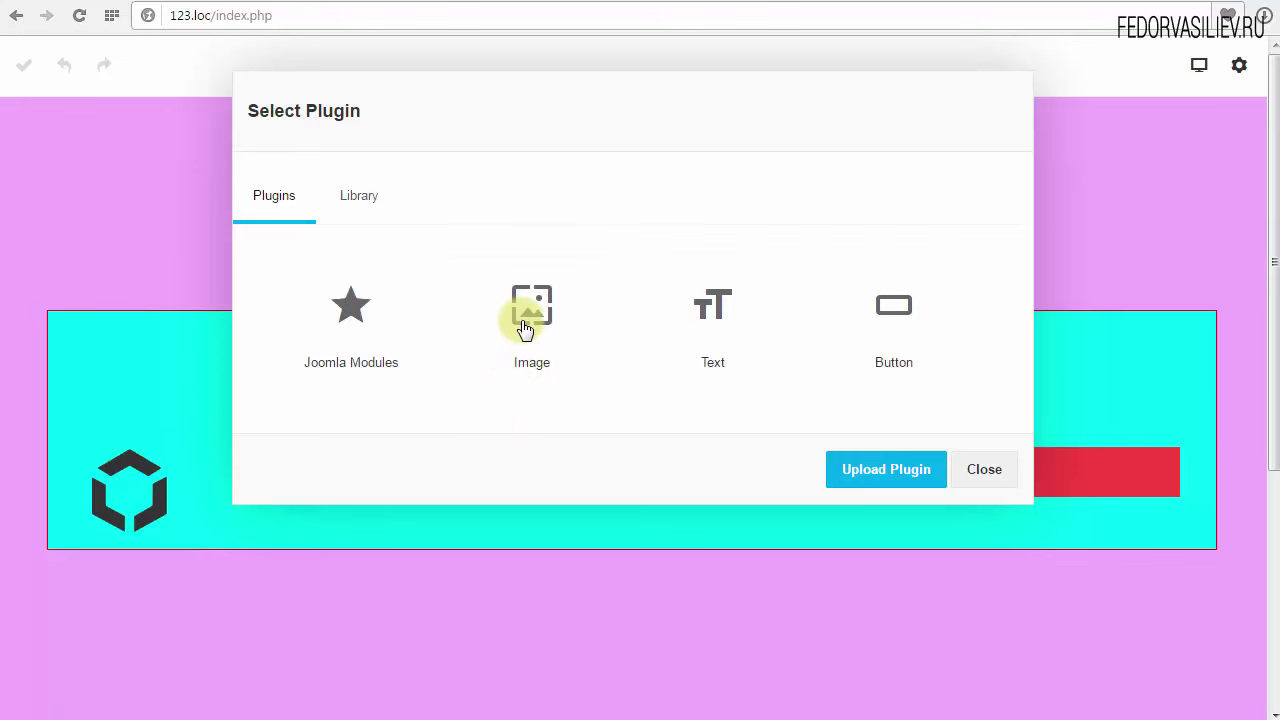
click(877, 476)
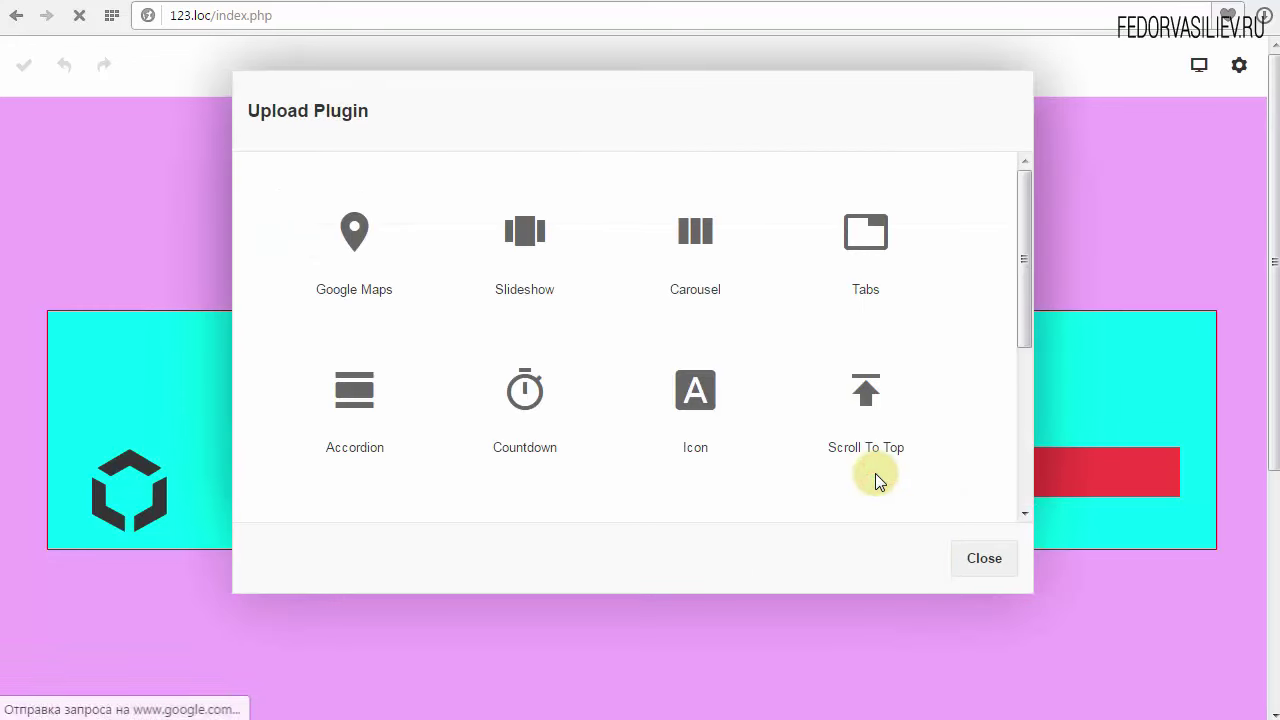
mouse_move(1027, 280)
mouse_down()
mouse_move(1007, 442)
mouse_move(1024, 259)
mouse_up()
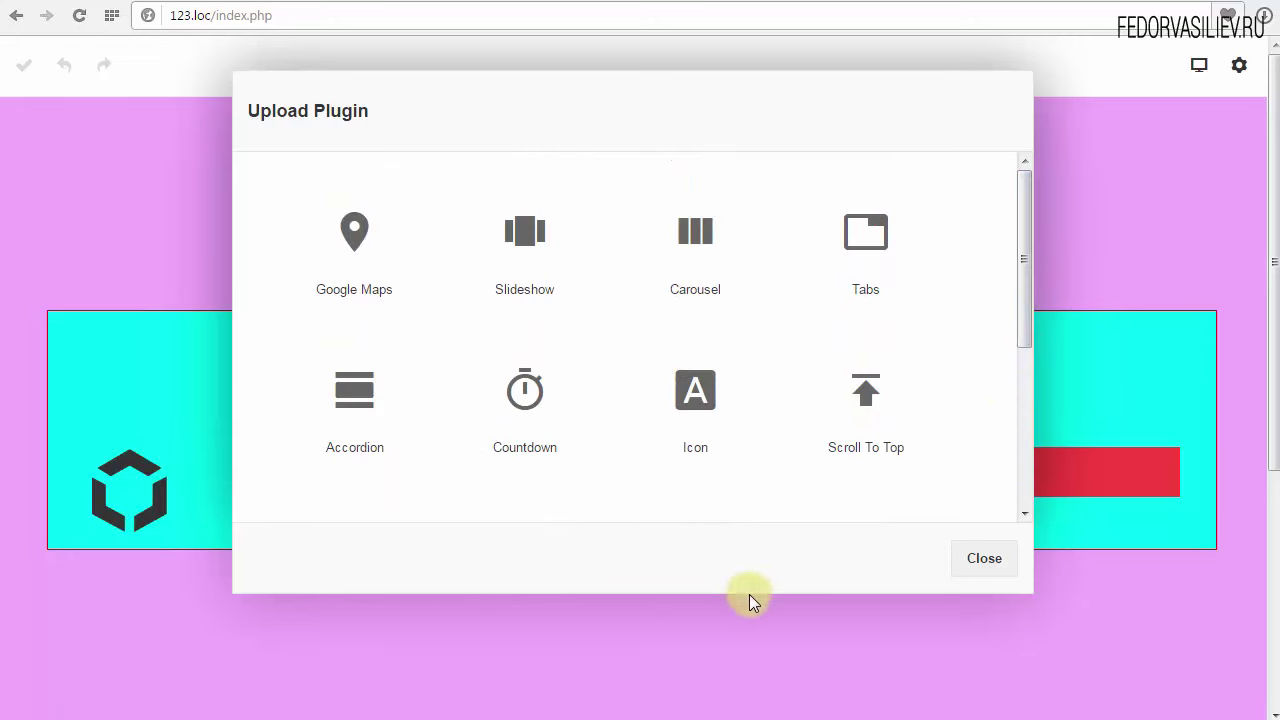
click(983, 562)
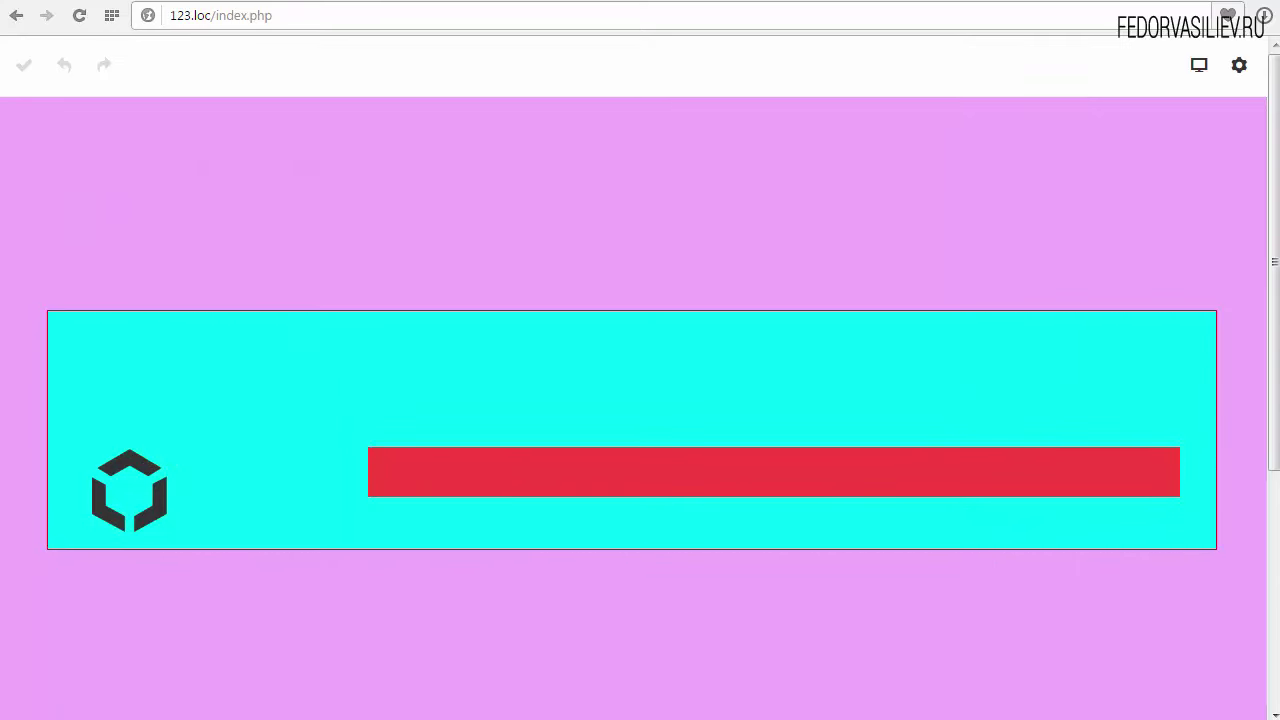
View the plugins that can be added to the logo's column and close the selection
mouse_move(134, 494)
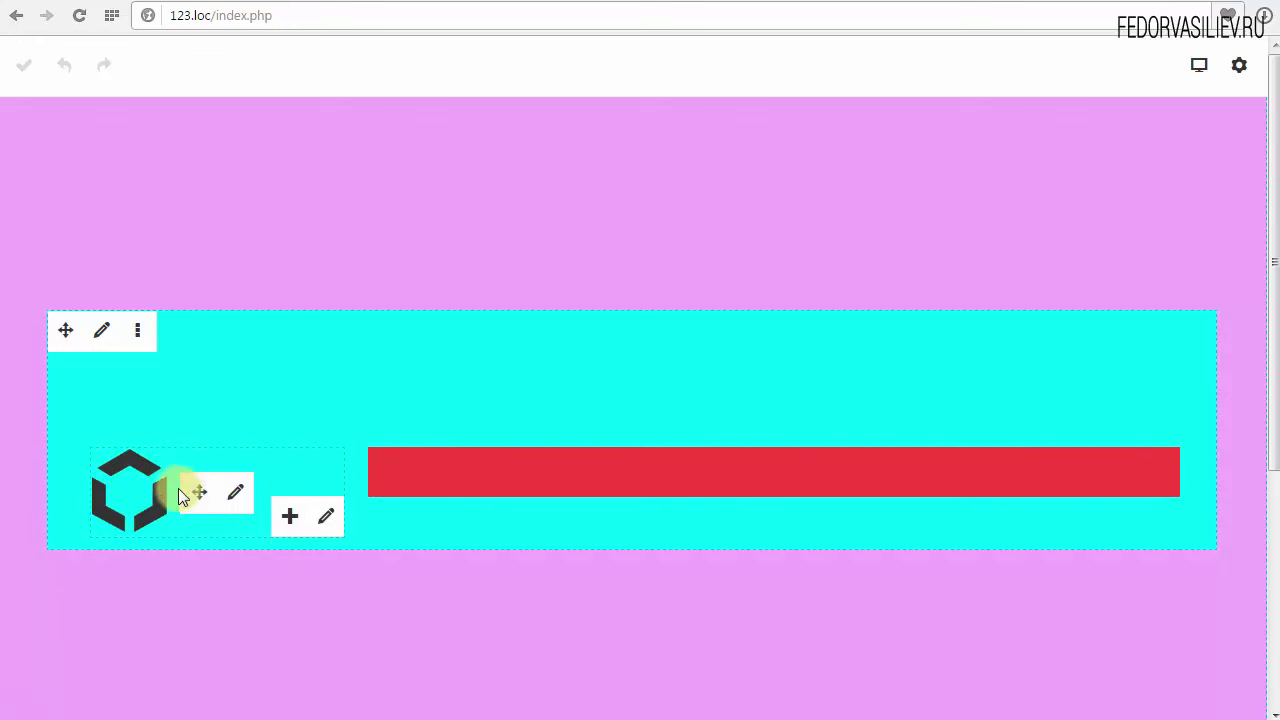
click(285, 514)
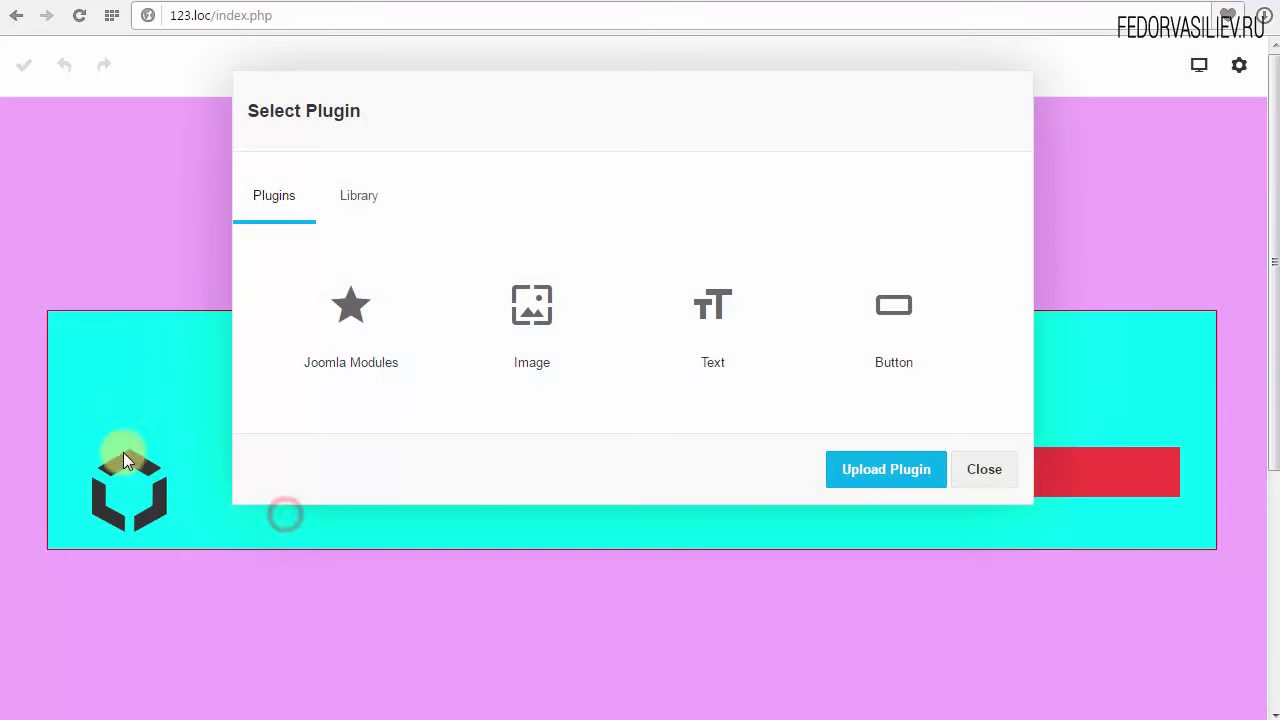
click(970, 478)
Give the logo's column a blue background colour and save it
click(322, 515)
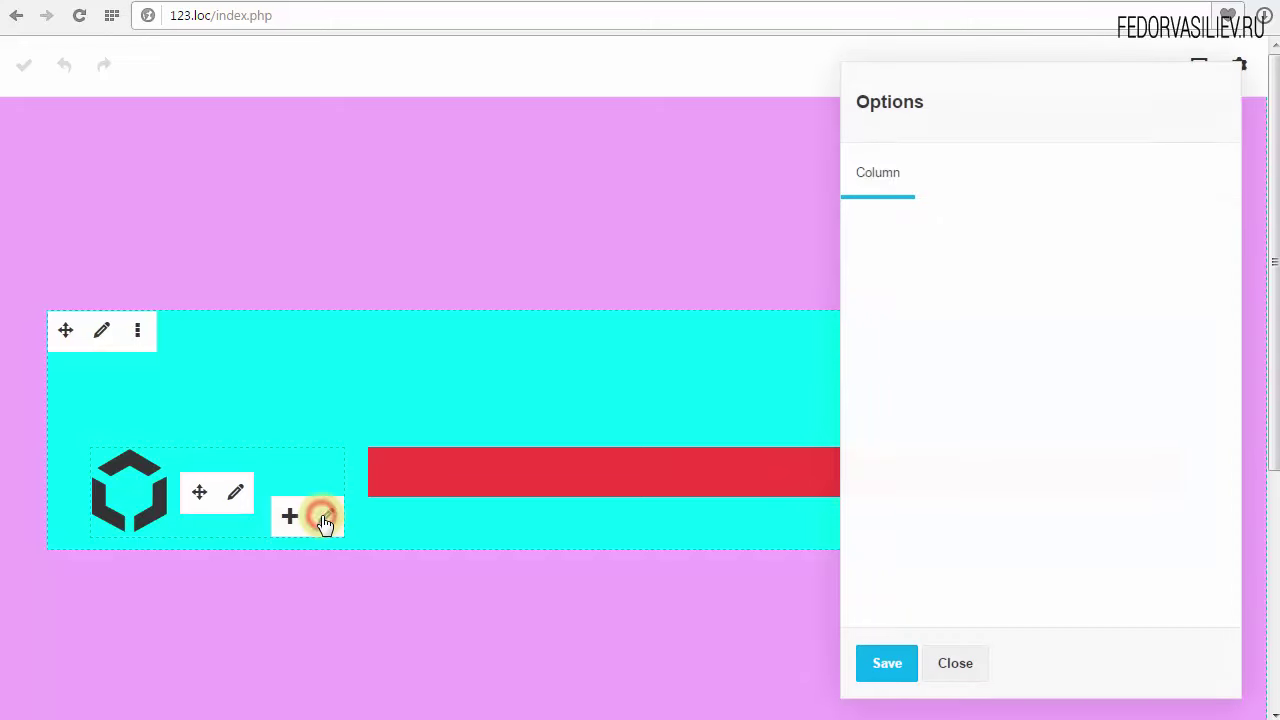
click(878, 242)
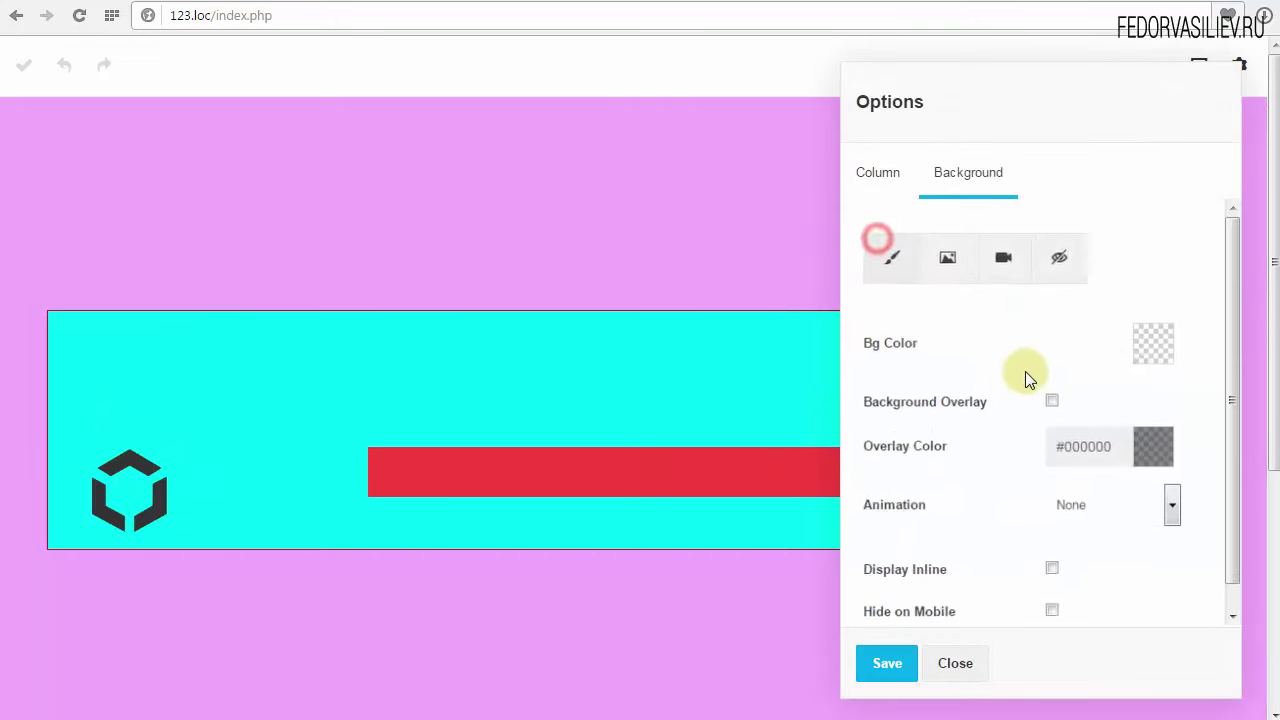
click(1094, 347)
click(1109, 432)
drag(1066, 437, 1028, 356)
click(956, 322)
click(884, 665)
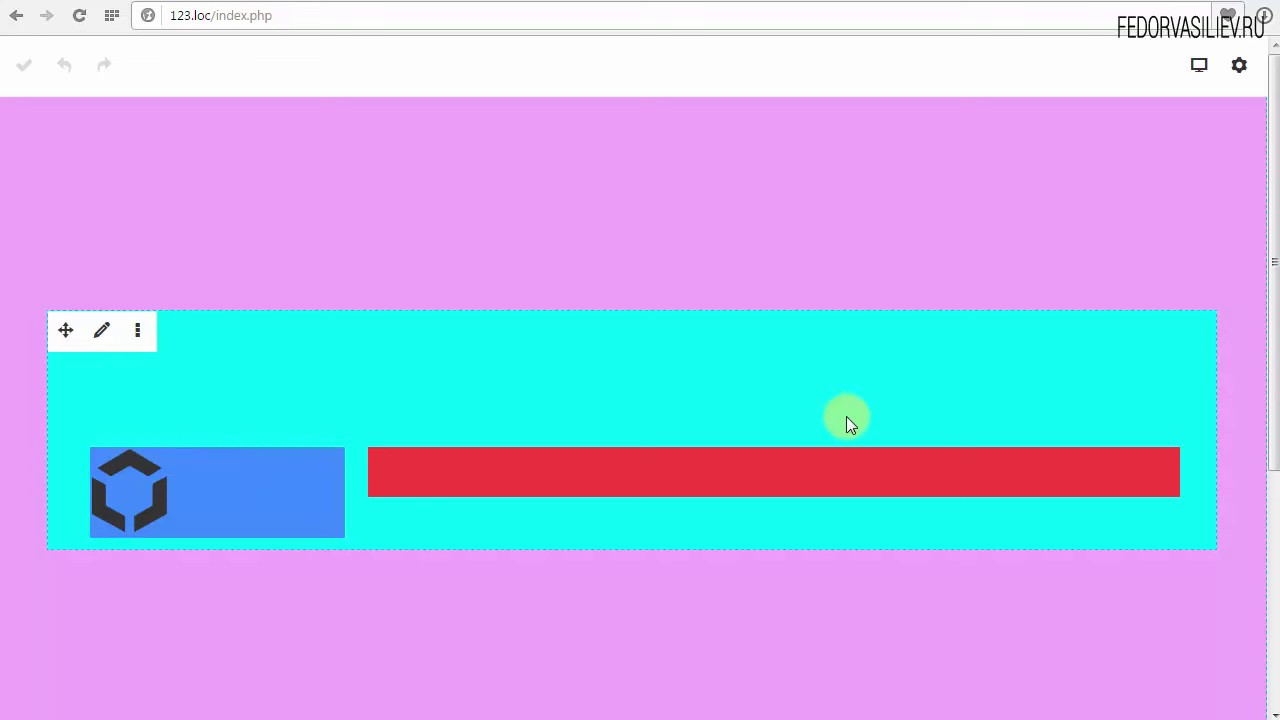
scroll(1271, 528, down, 3)
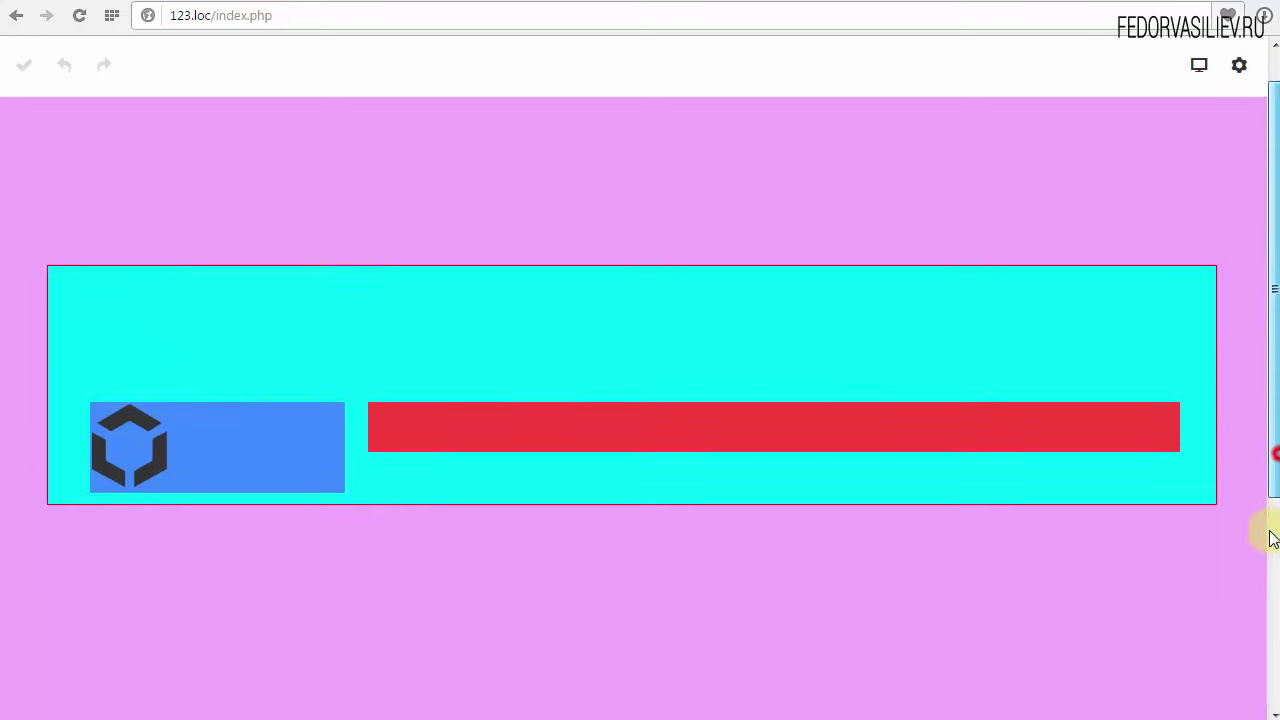
scroll(1271, 557, up, 3)
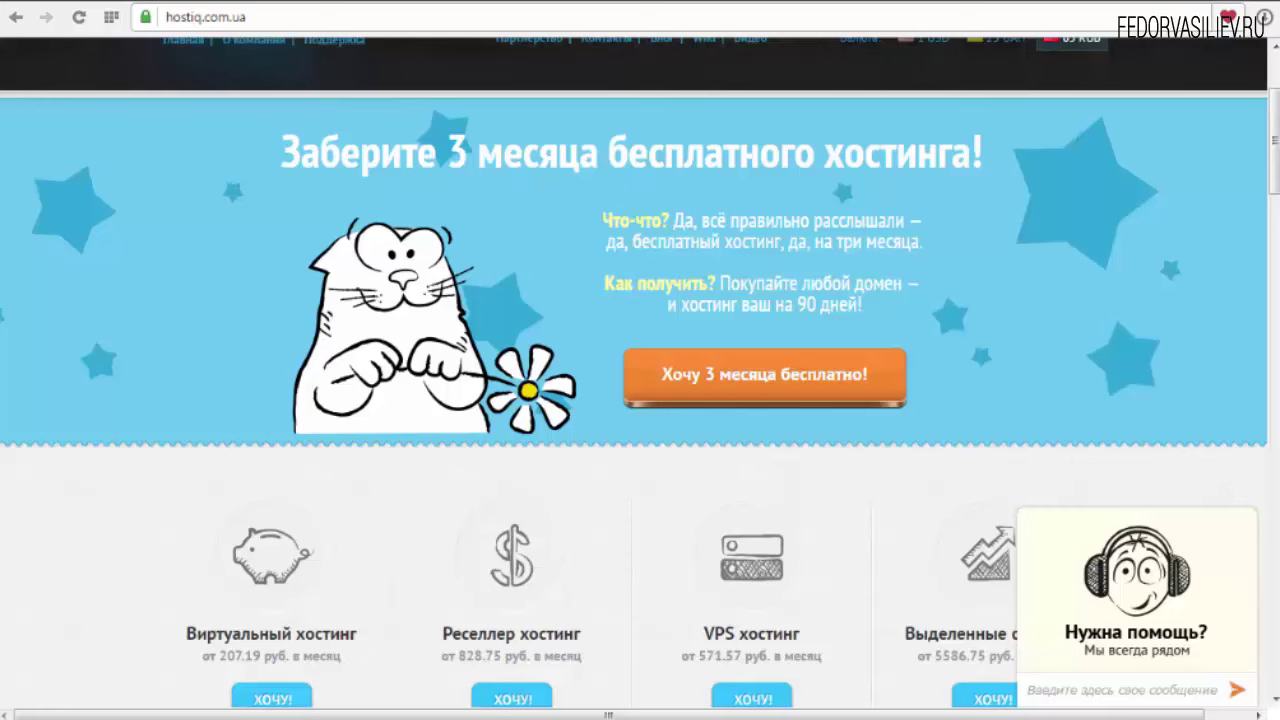
On hostiq.com.ua, open and minimize the support chat, and look through the virtual hosting plans and their features
click(1127, 636)
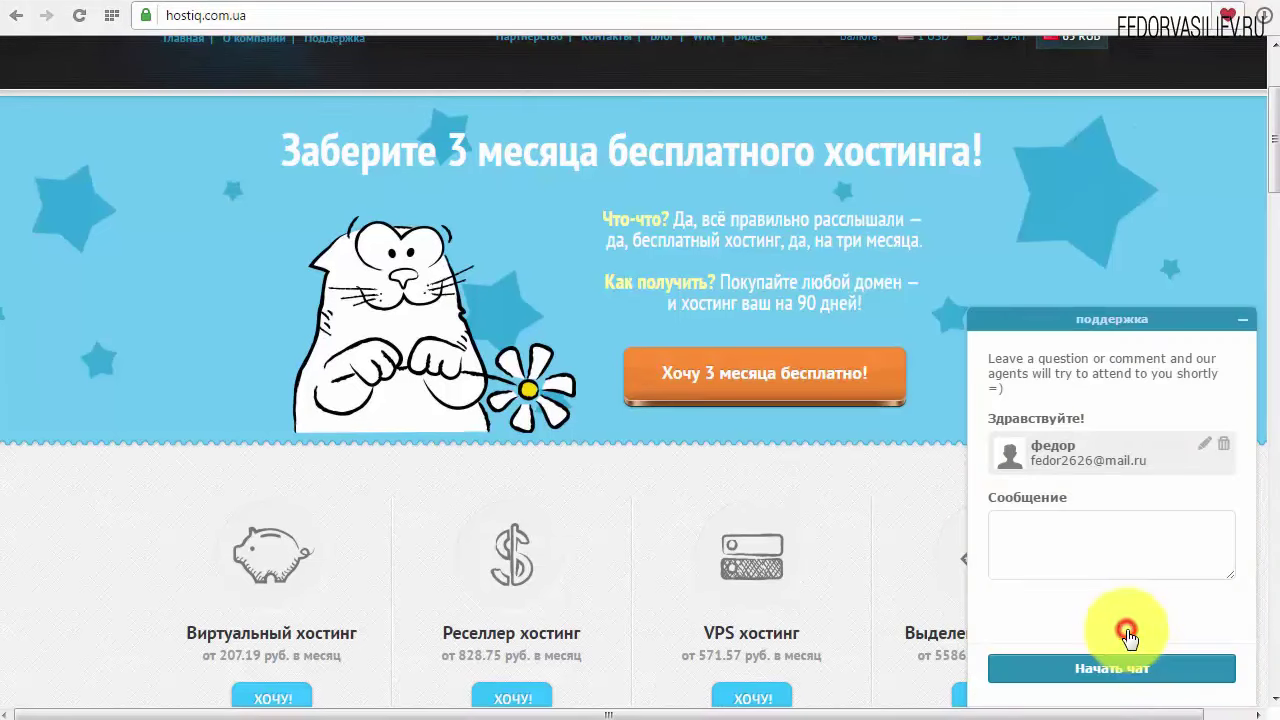
click(1241, 320)
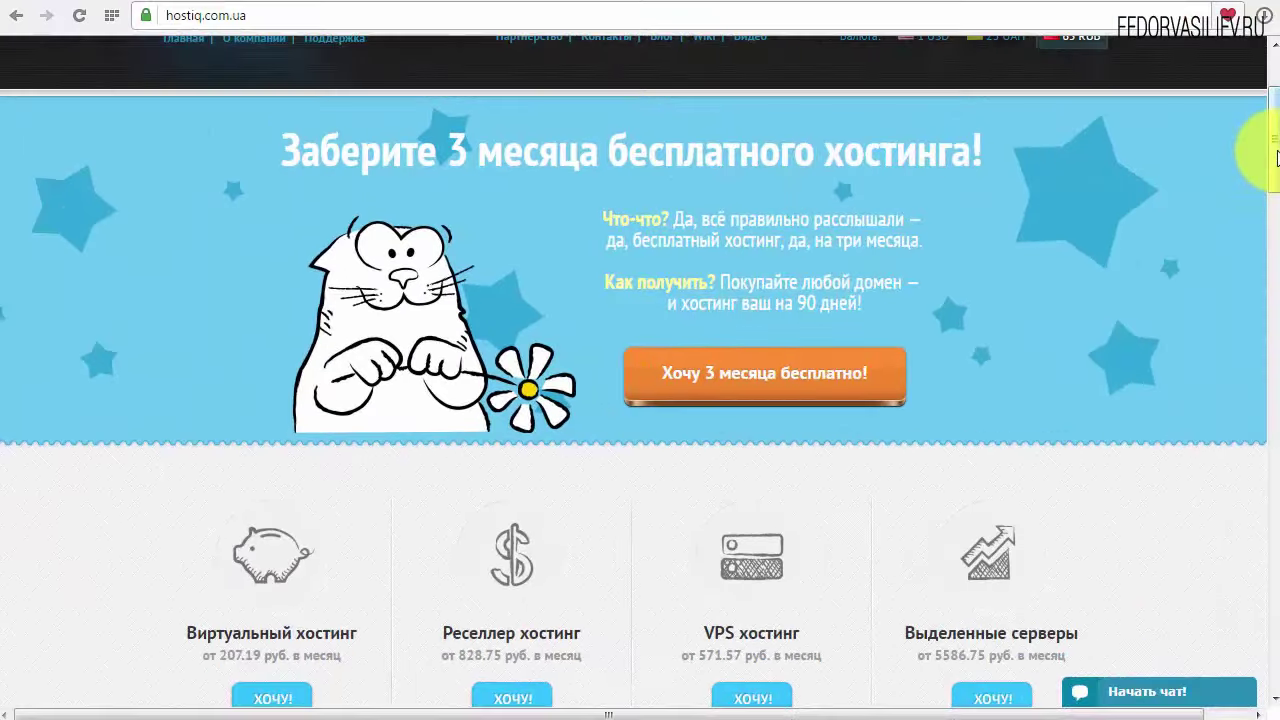
mouse_move(1273, 150)
mouse_down()
mouse_move(1271, 206)
mouse_move(1276, 155)
mouse_up()
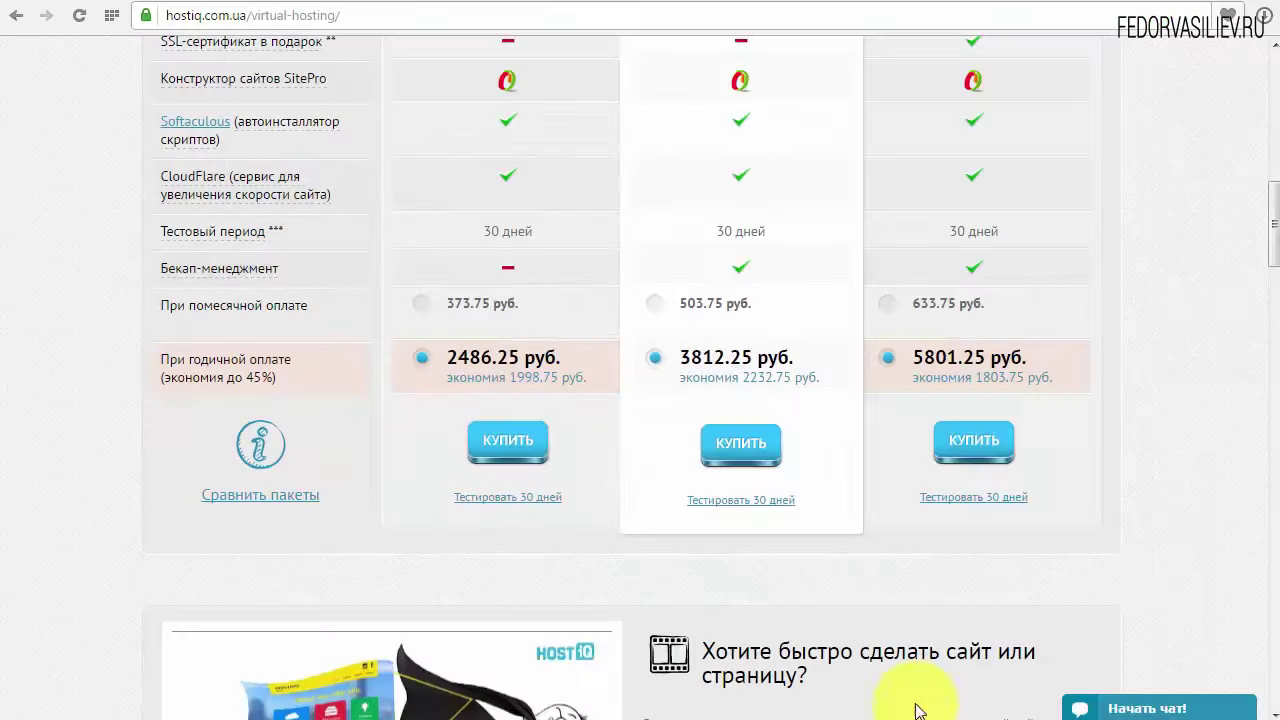
scroll(900, 650, down, 5)
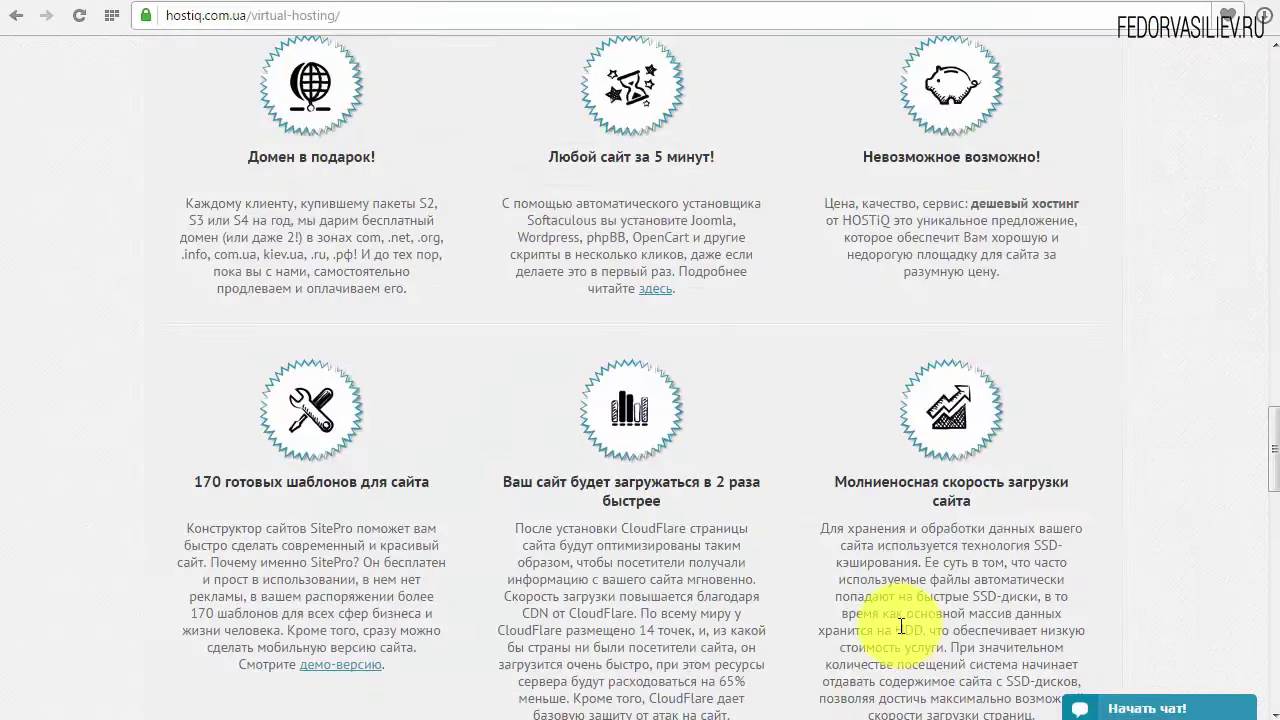
drag(1268, 455, 1257, 605)
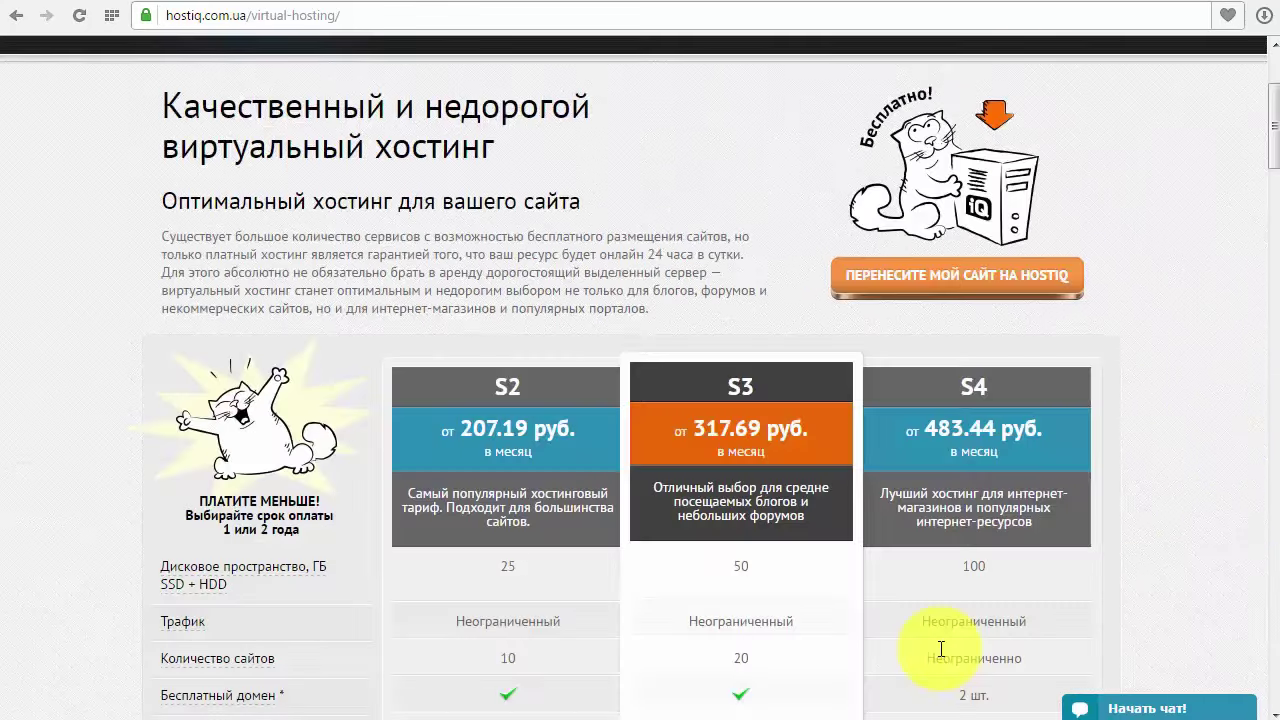